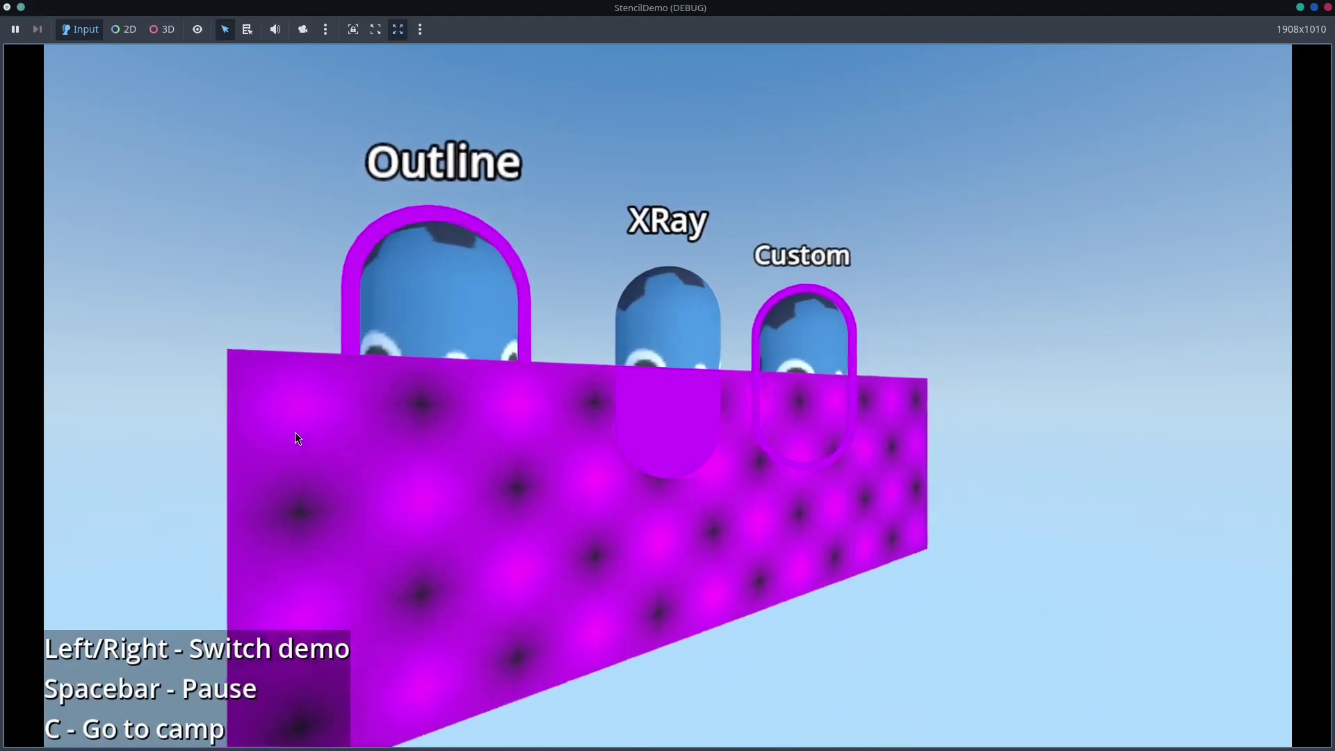
Switch the running stencil demo to the next example.
key(Right)
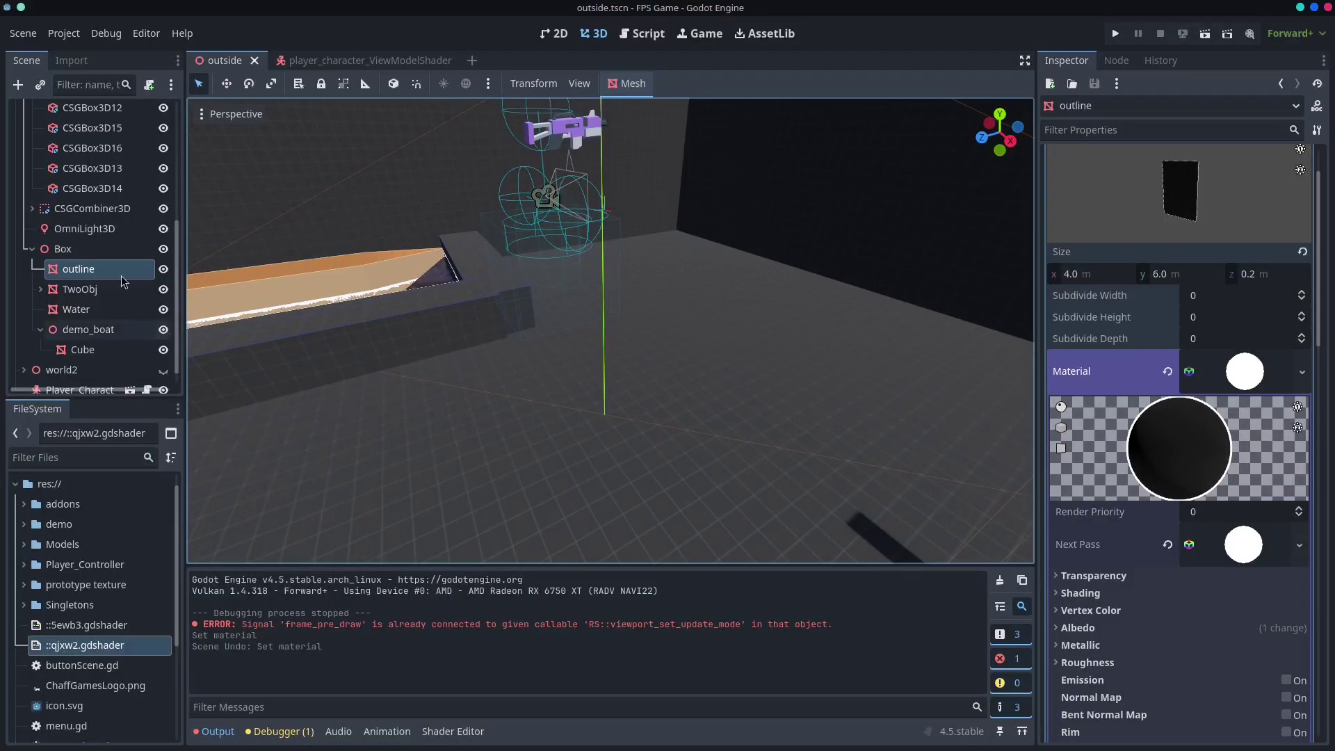
Add a MeshInstance3D under the Box node and assign it a new BoxMesh.
click(89, 249)
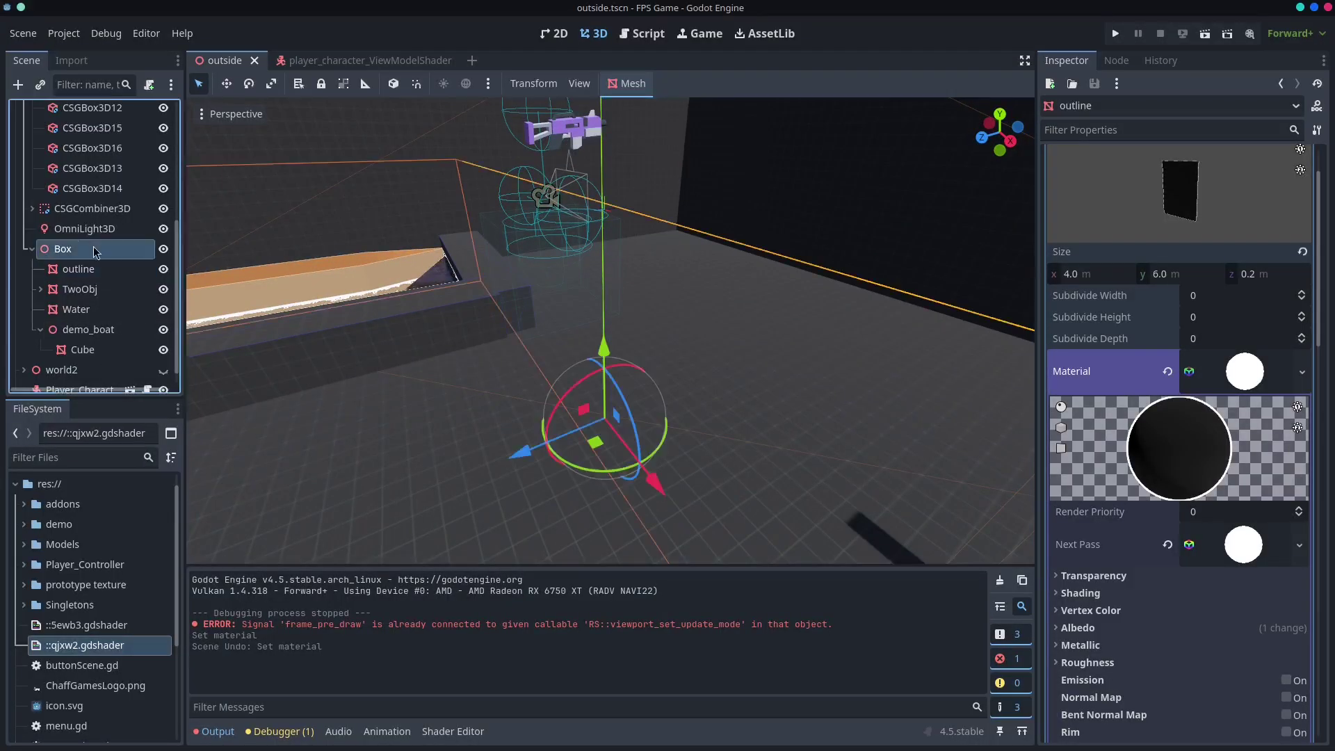
click(18, 84)
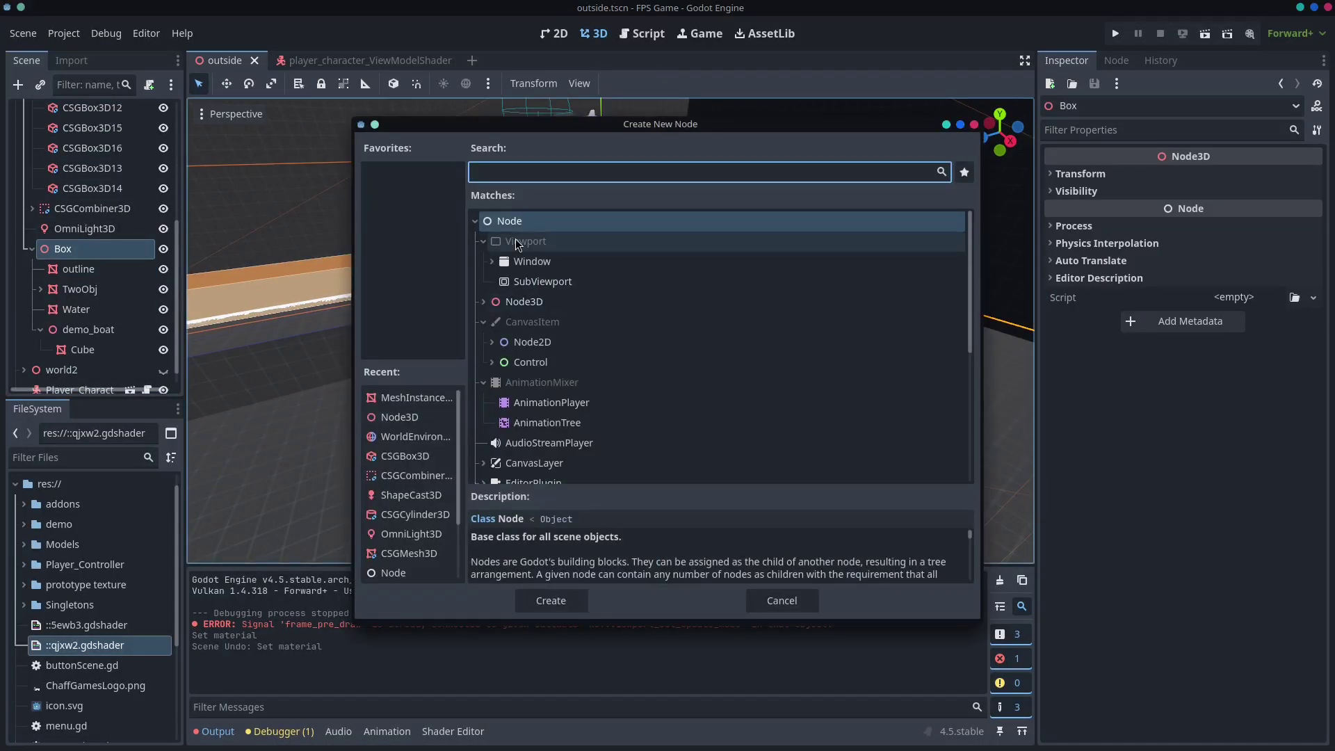
double_click(417, 400)
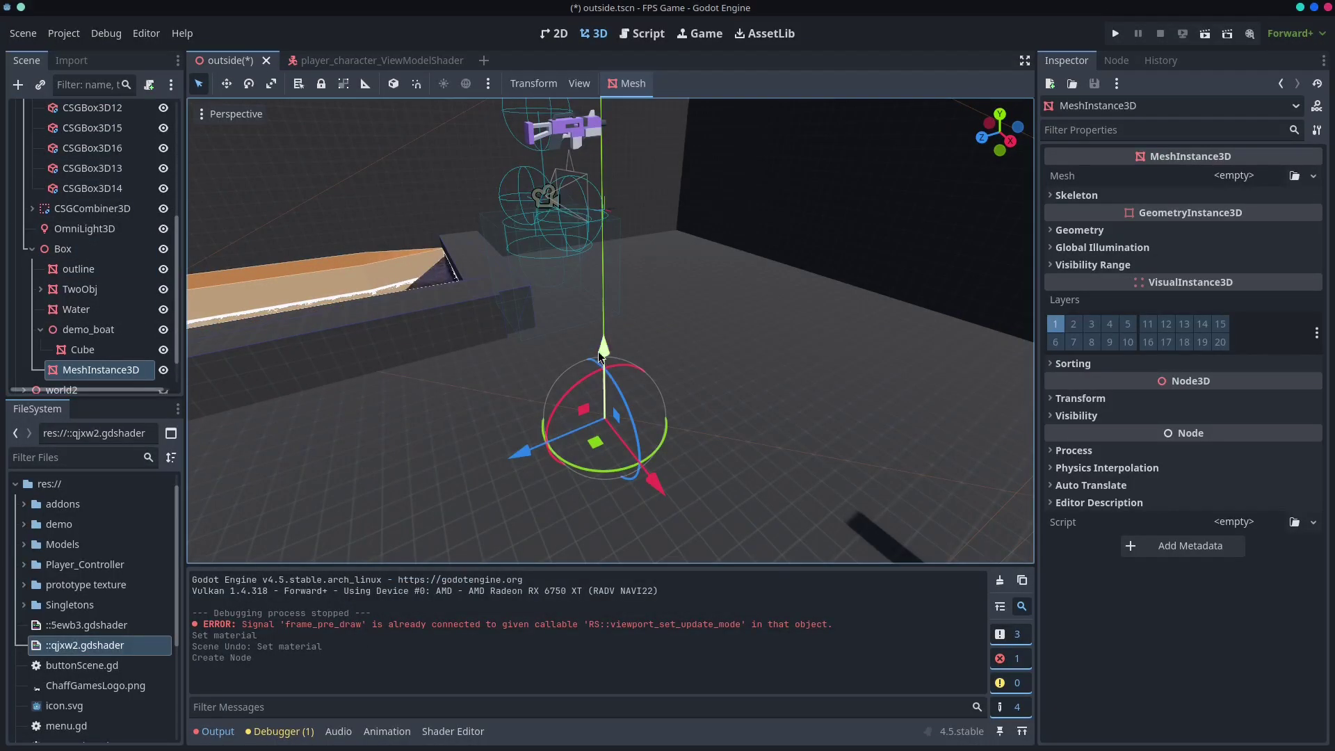
click(1234, 175)
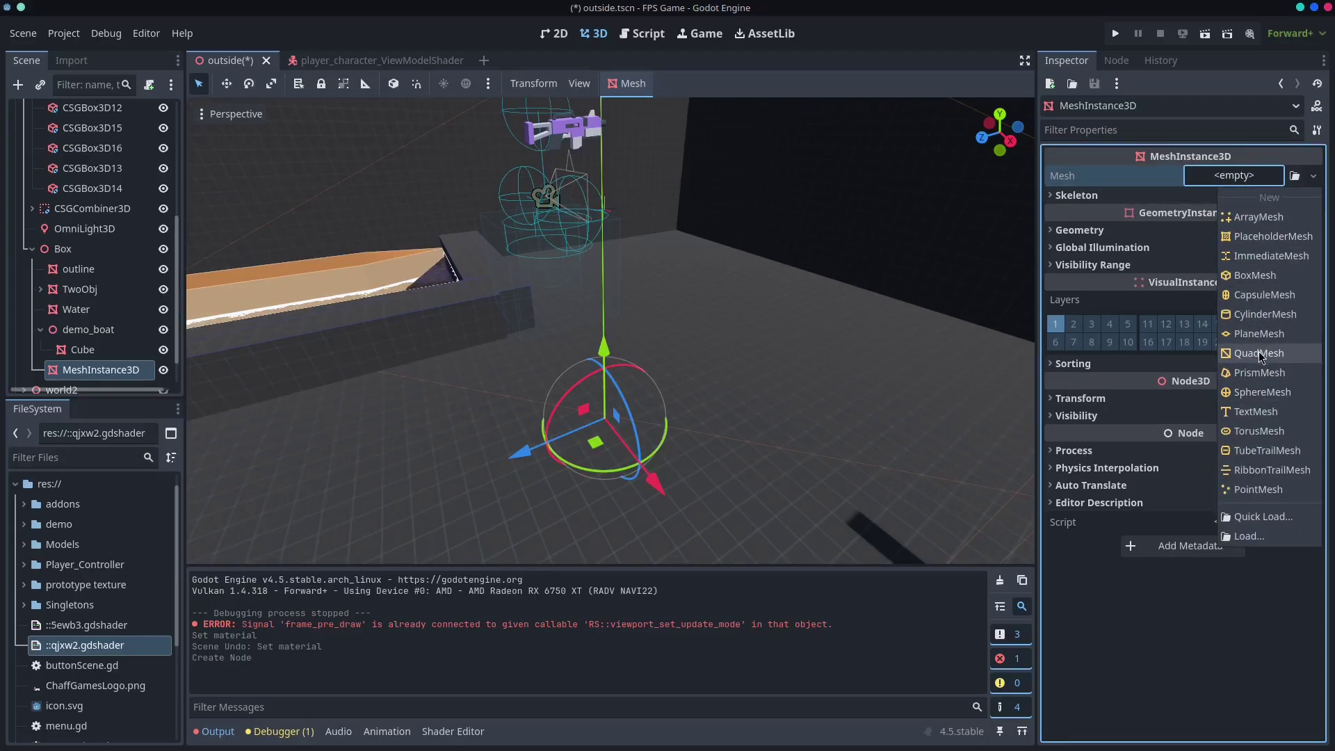
click(1255, 275)
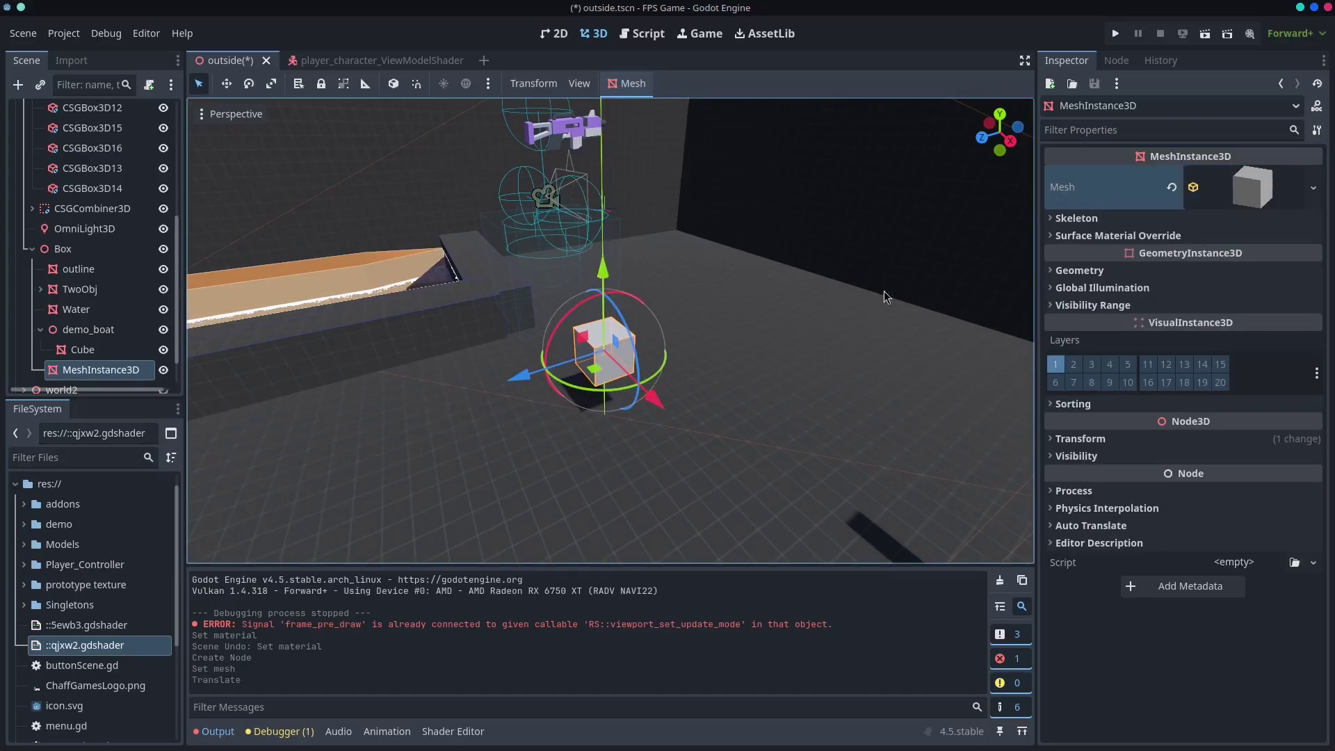
Give the box mesh a new StandardMaterial3D and expand the material's properties.
click(1239, 202)
click(1218, 184)
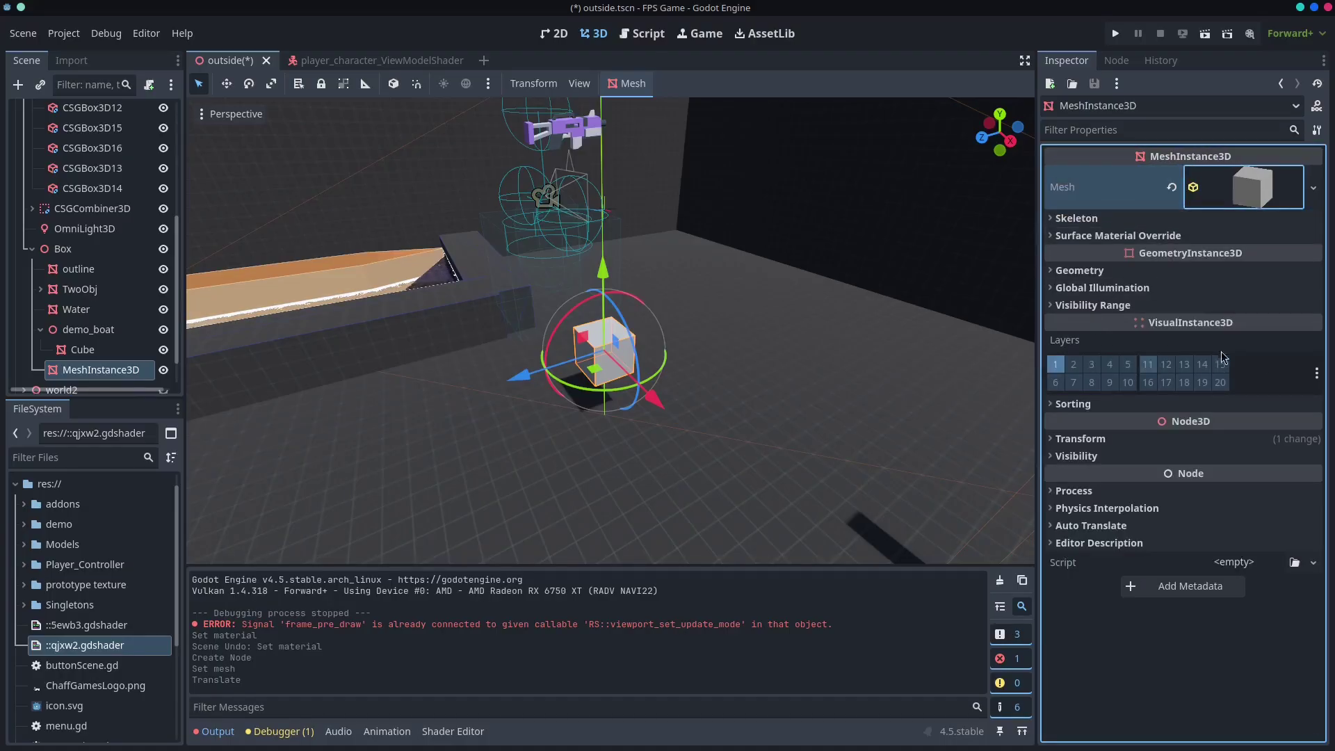
click(1252, 178)
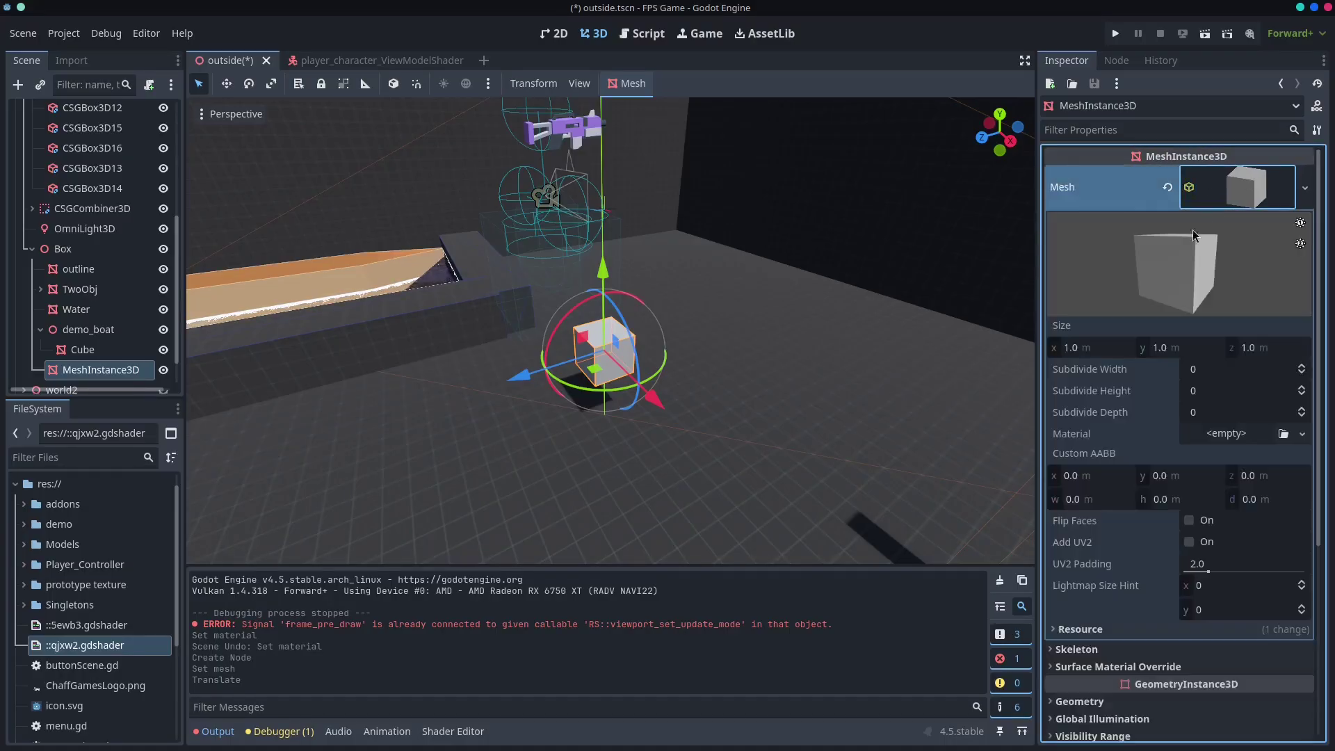
click(1233, 436)
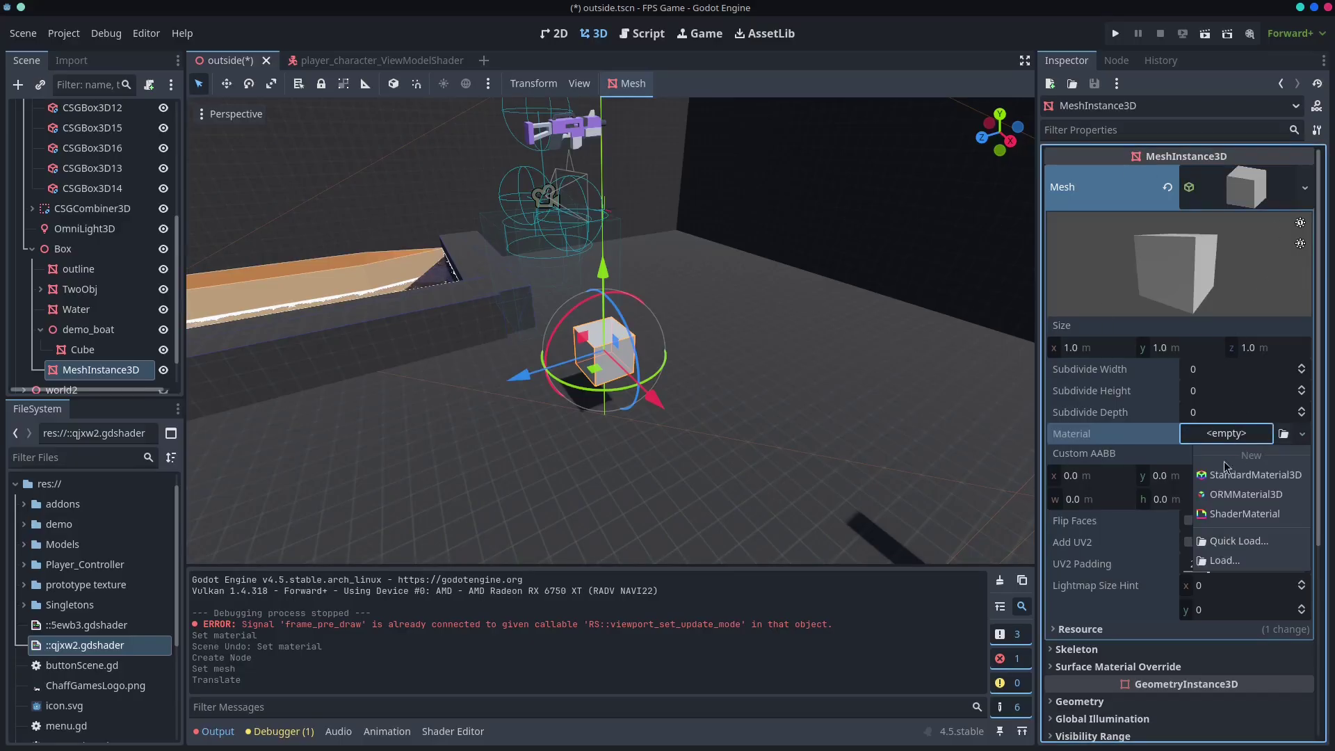
click(1240, 476)
click(1237, 438)
Set the box material's stencil mode to Outline.
scroll(1244, 431, down, 3)
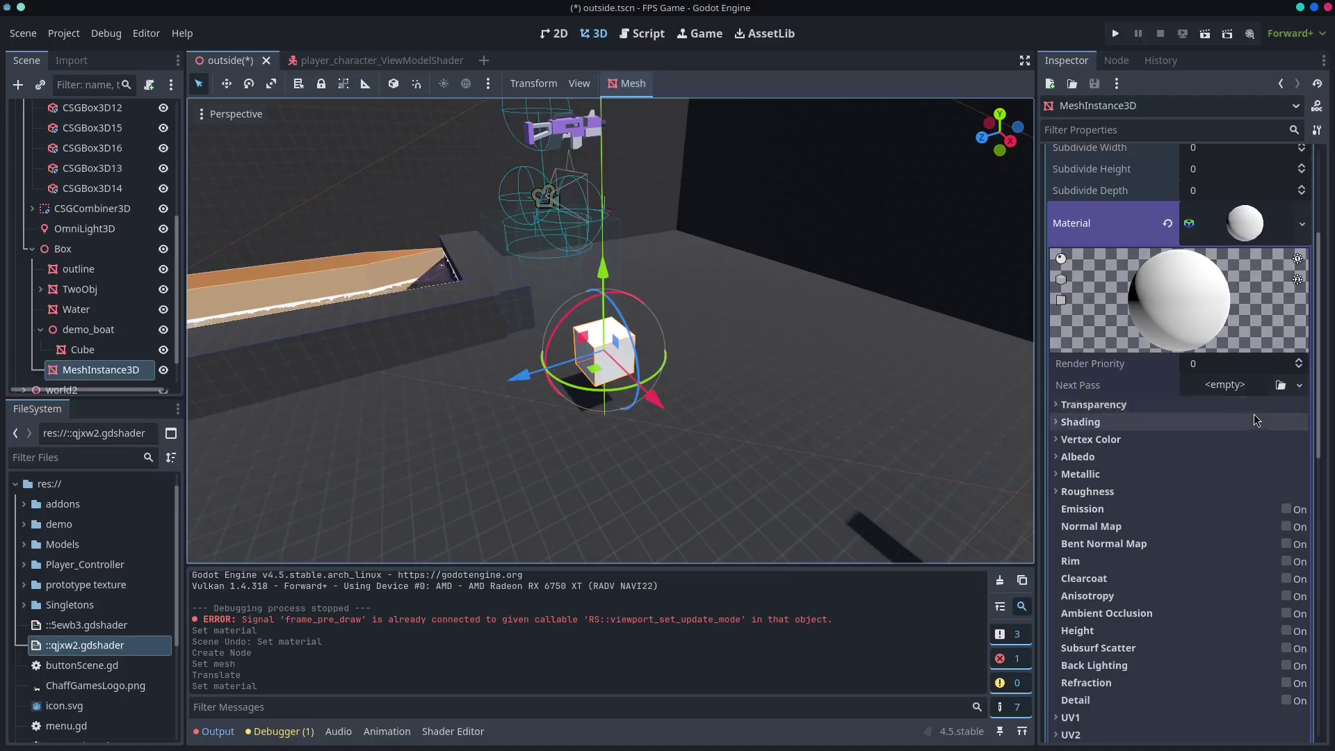
scroll(1230, 417, down, 2)
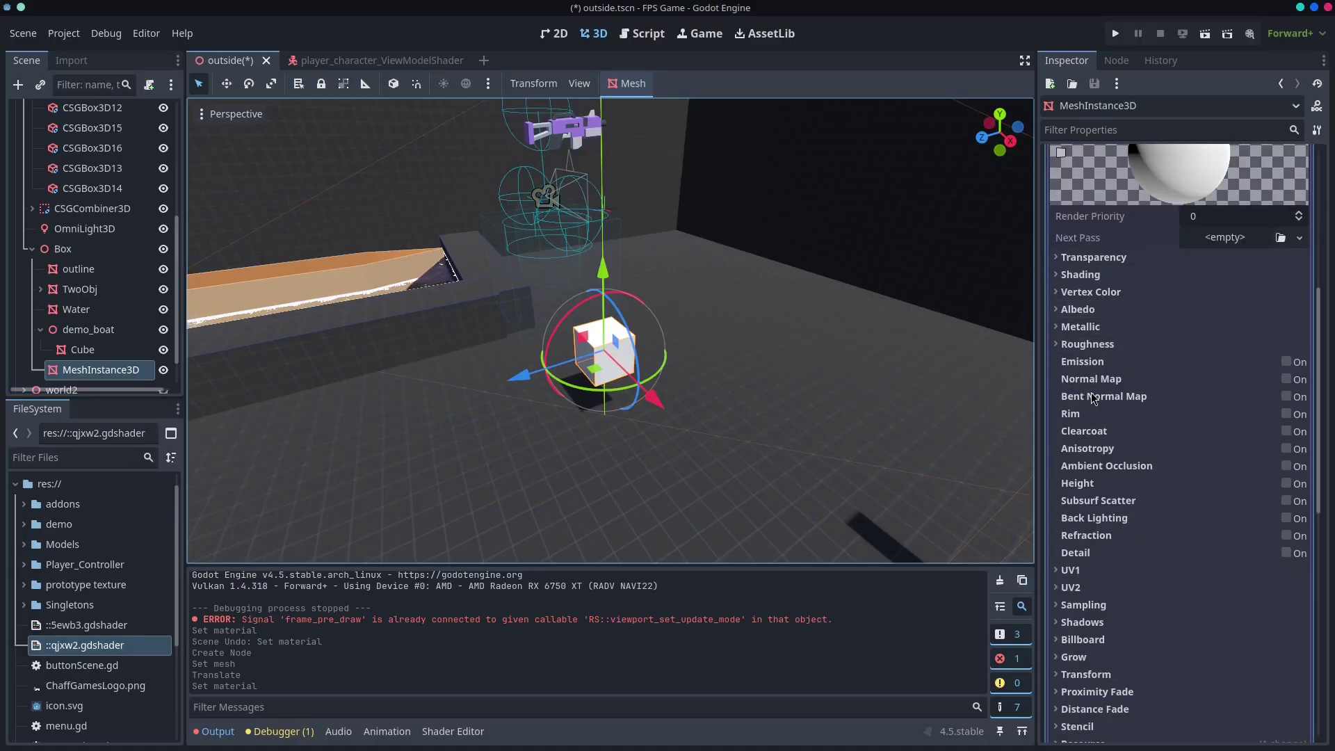
scroll(1094, 400, down, 2)
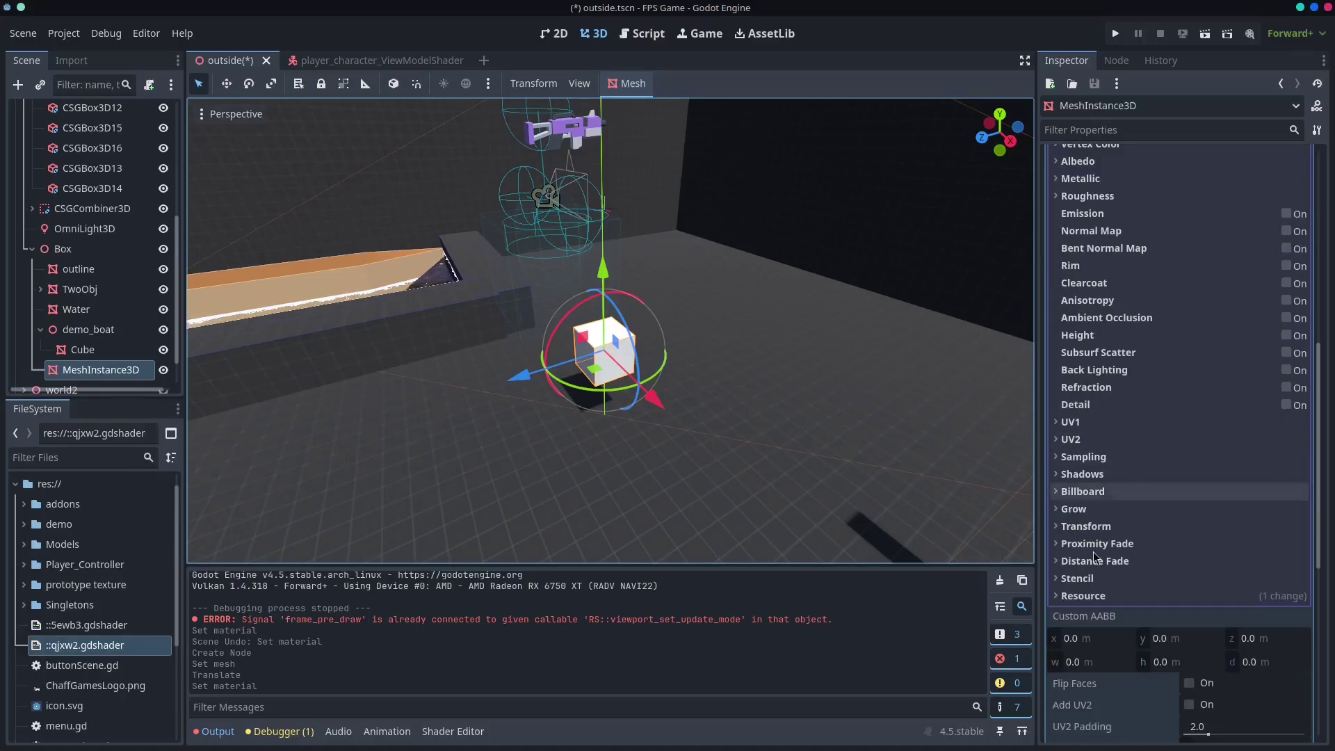
click(1124, 579)
click(1270, 597)
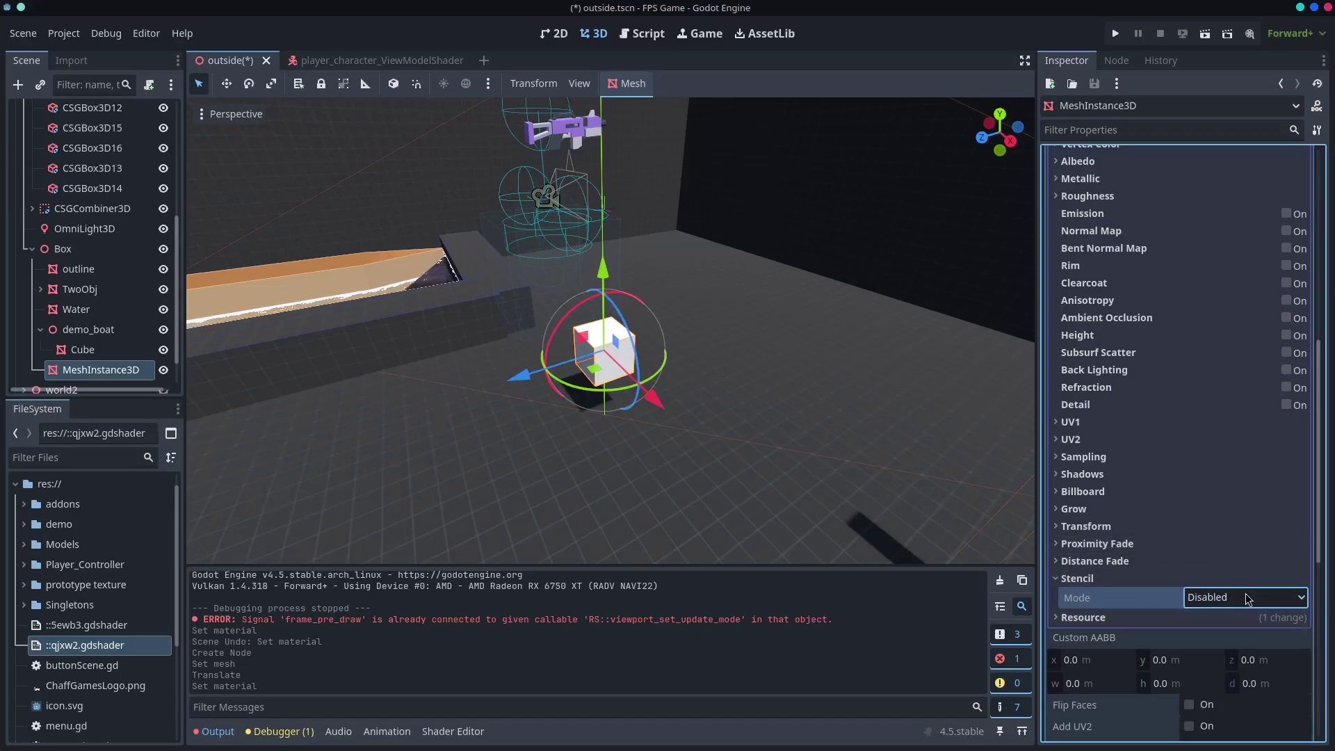
click(1229, 639)
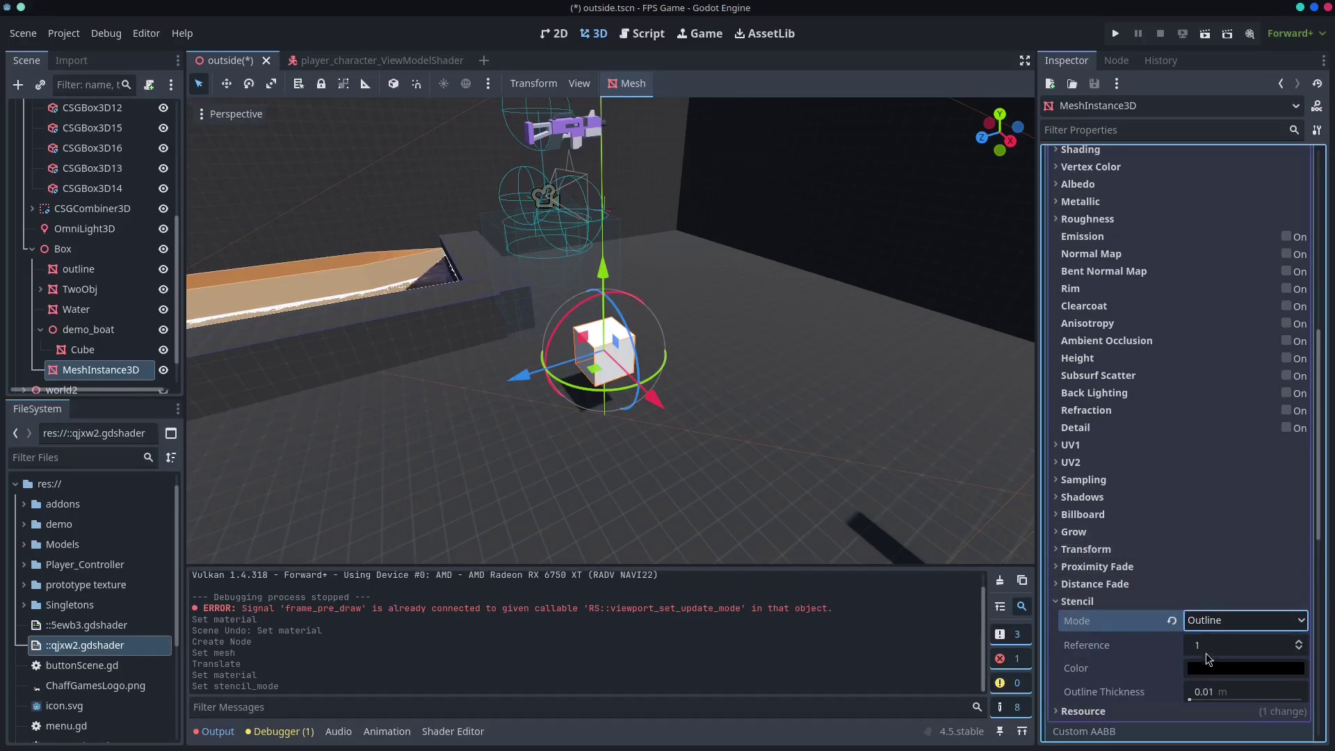
Examine the box's stencil outline up close and look at the editor's mesh operations, including Create Outline Mesh.
key(w)
right_drag(590, 410, 517, 338)
key(w)
key(s)
key(d)
key(d)
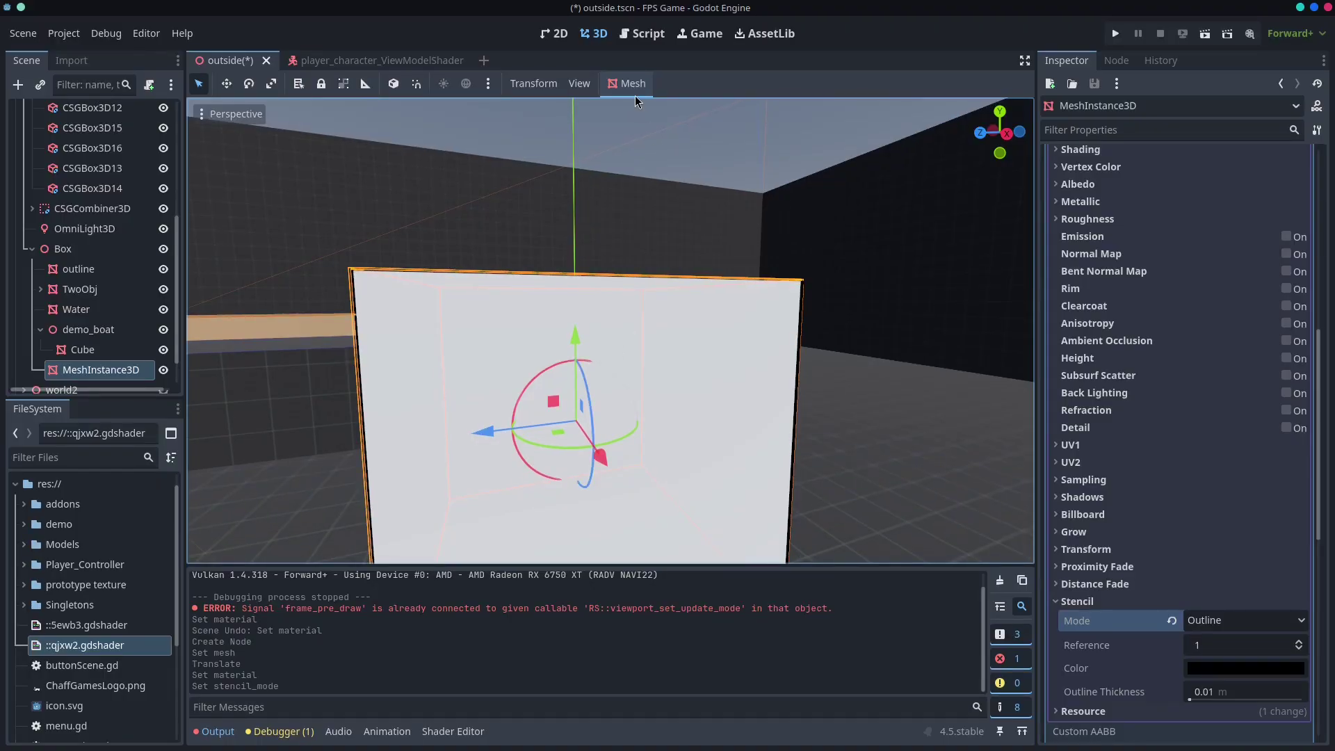
click(638, 83)
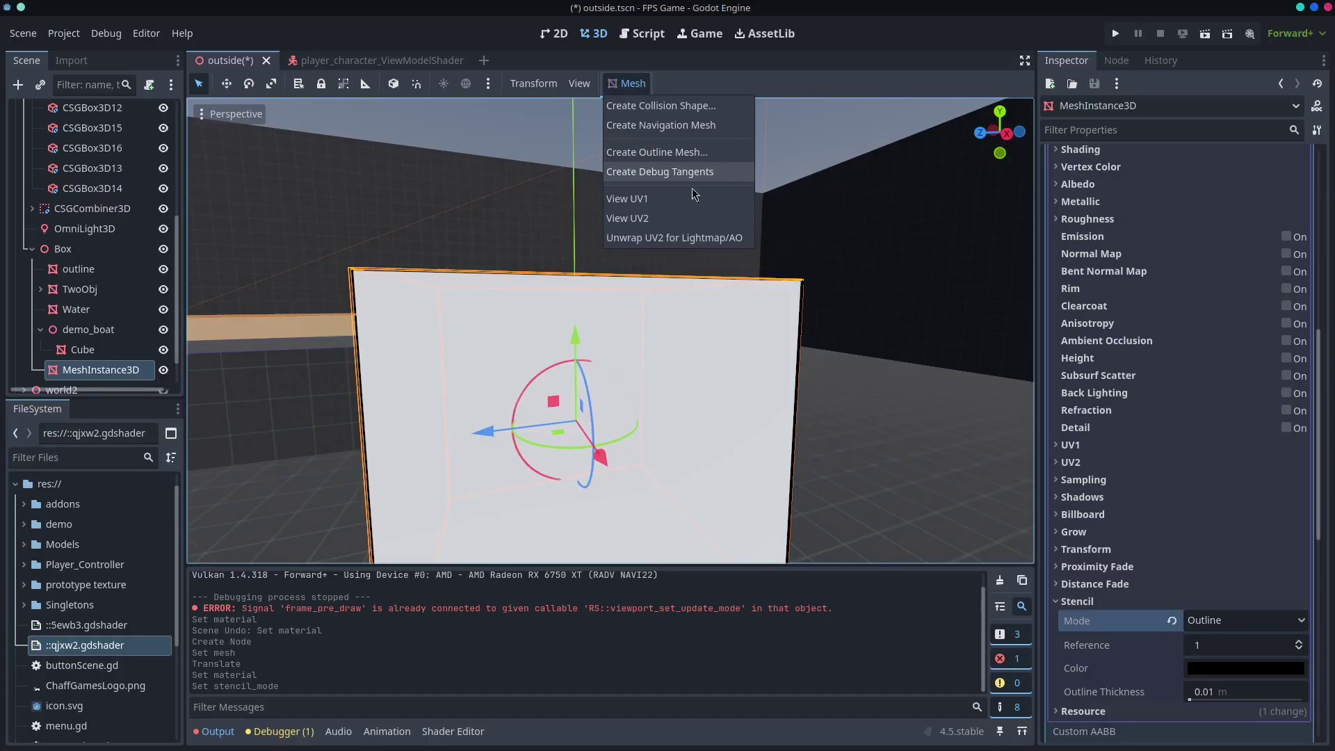
click(654, 156)
right_drag(594, 277, 831, 275)
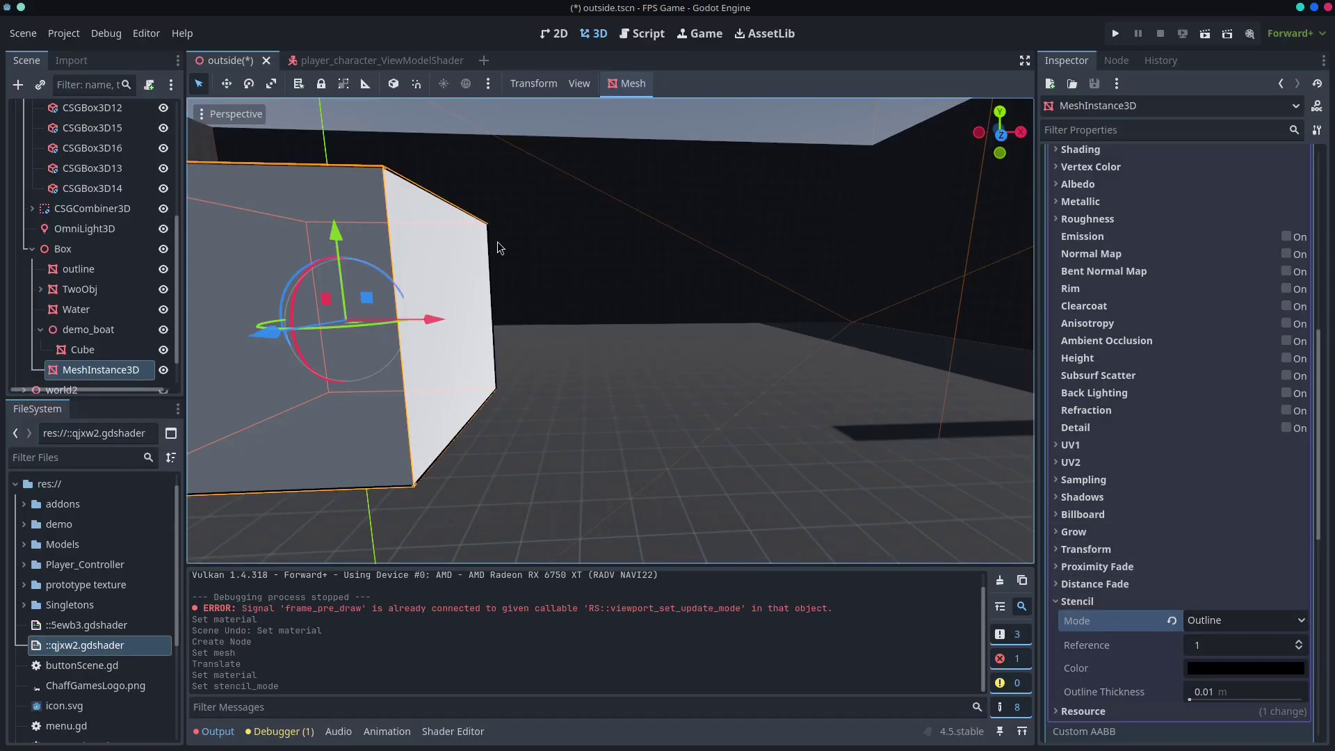
Try a different stencil outline thickness on the box and view it from several sides.
mouse_move(1234, 695)
mouse_down()
mouse_move(1293, 692)
mouse_move(1251, 692)
mouse_up()
mouse_move(732, 532)
right_down()
mouse_move(591, 532)
mouse_move(730, 533)
right_up()
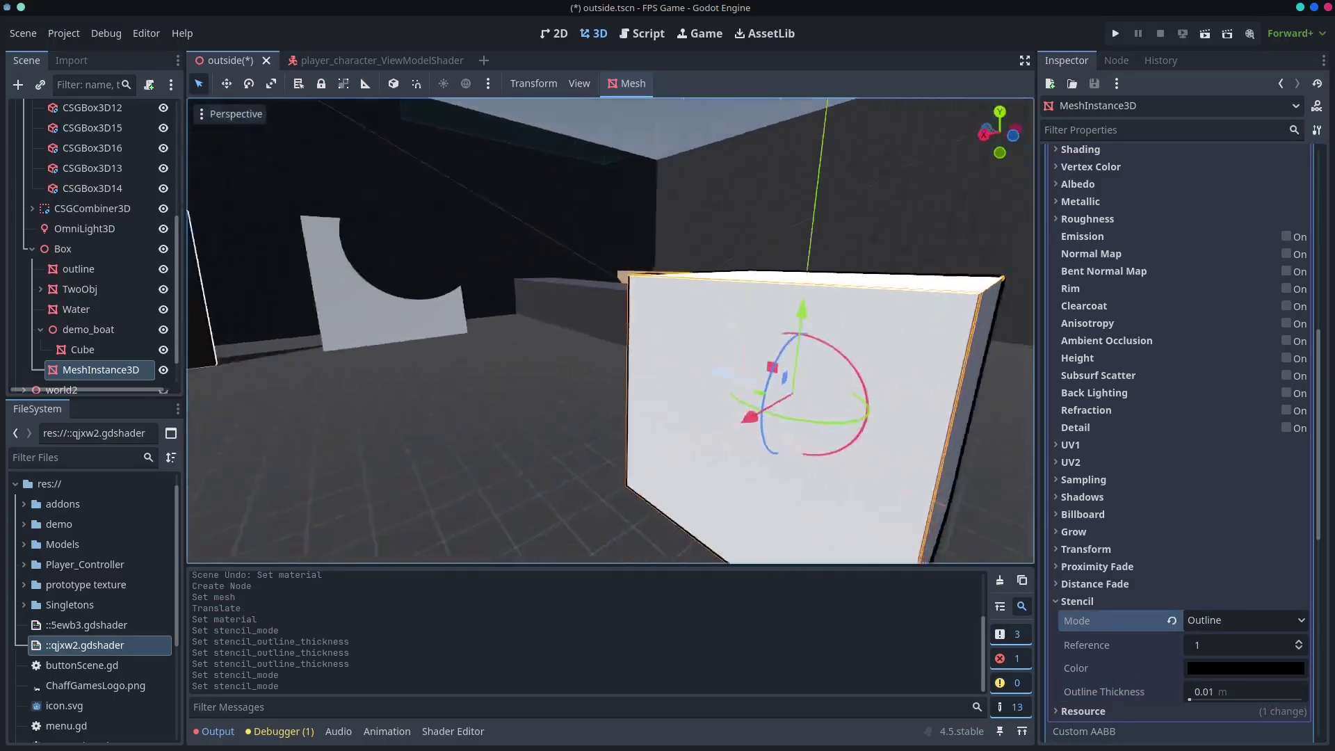
right_drag(730, 533, 209, 532)
key(w)
right_drag(720, 374, 860, 374)
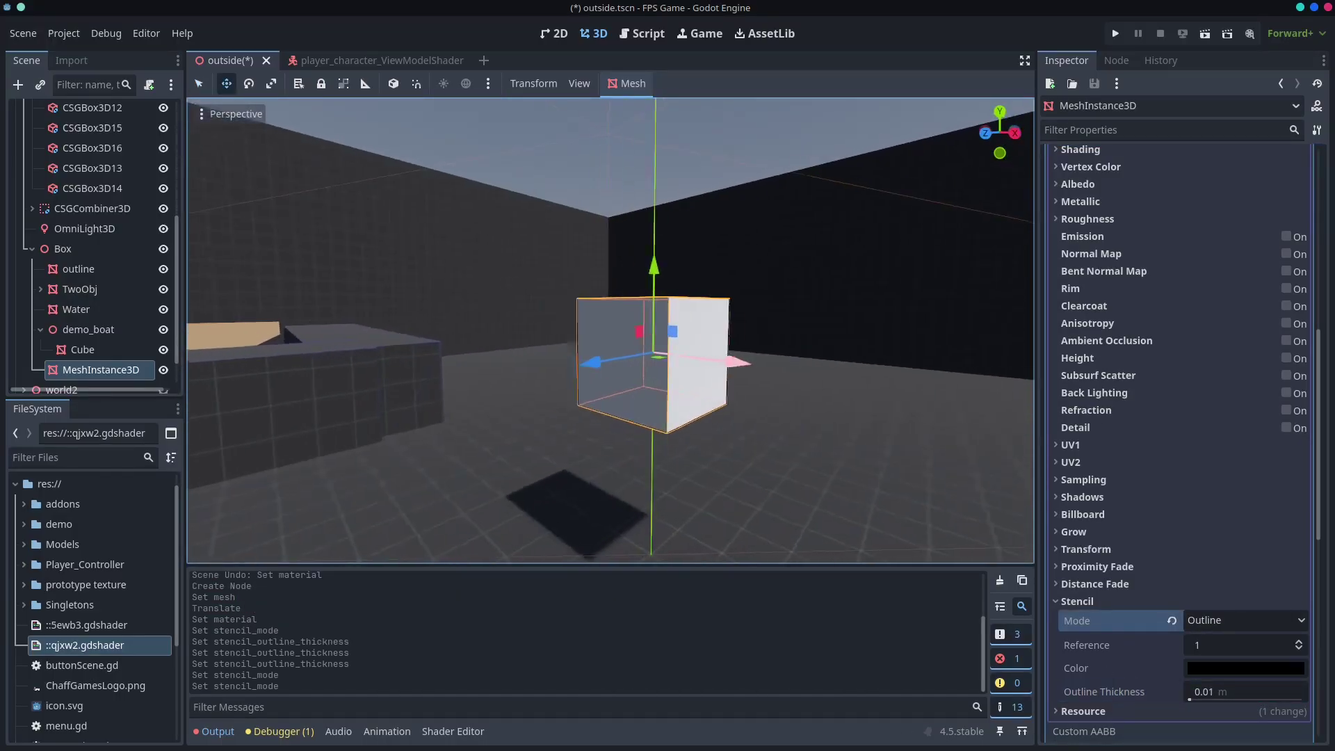
Set the material's stencil mode to X-Ray and lower the box through the floor.
click(1237, 628)
click(1208, 679)
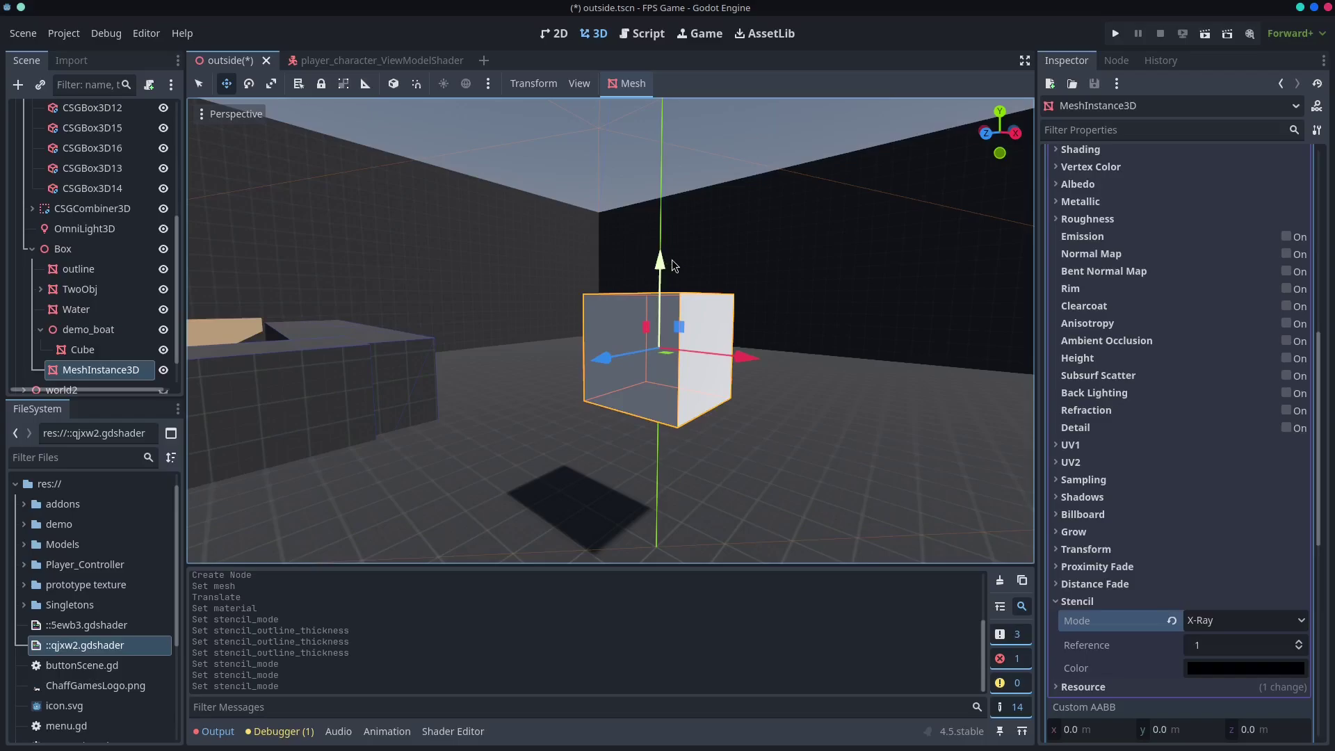
drag(673, 269, 677, 463)
mouse_move(700, 395)
right_down()
mouse_move(699, 514)
mouse_move(688, 417)
mouse_move(699, 395)
right_up()
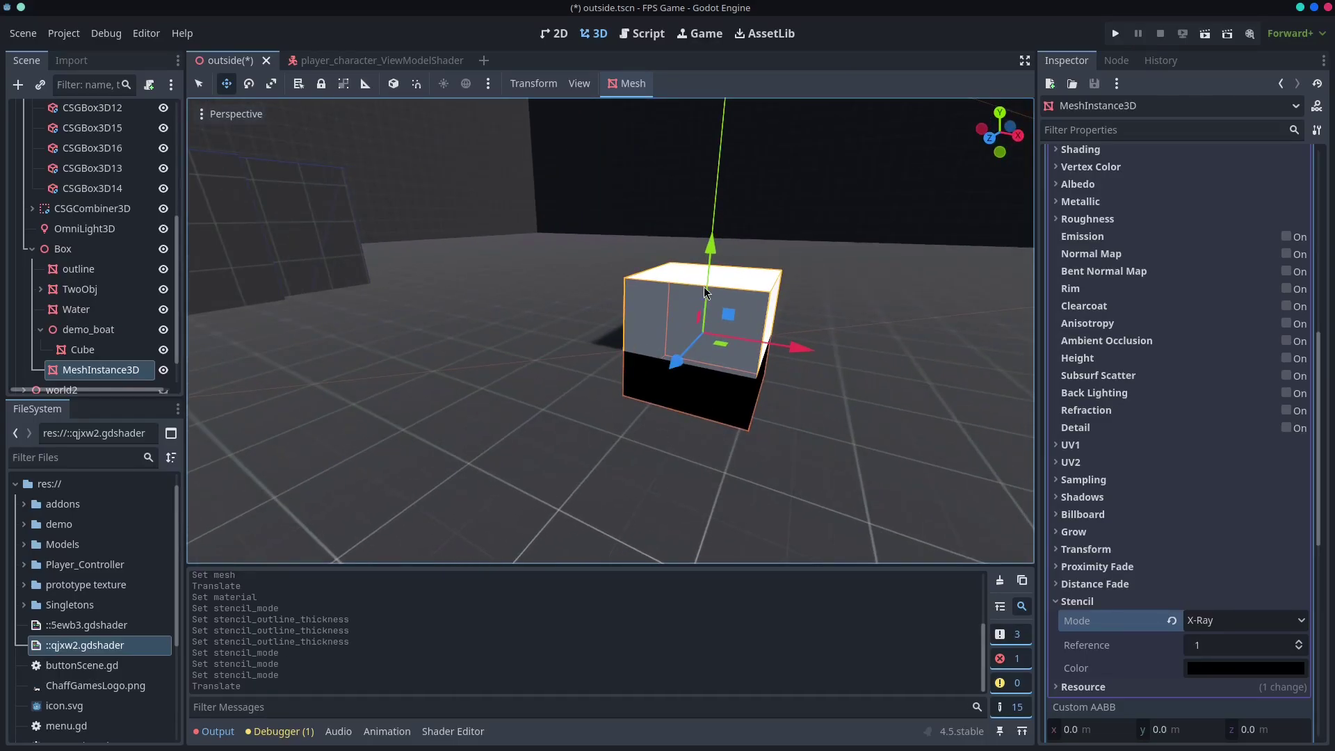
drag(711, 253, 720, 393)
right_drag(720, 393, 841, 327)
key(s)
right_drag(688, 327, 720, 376)
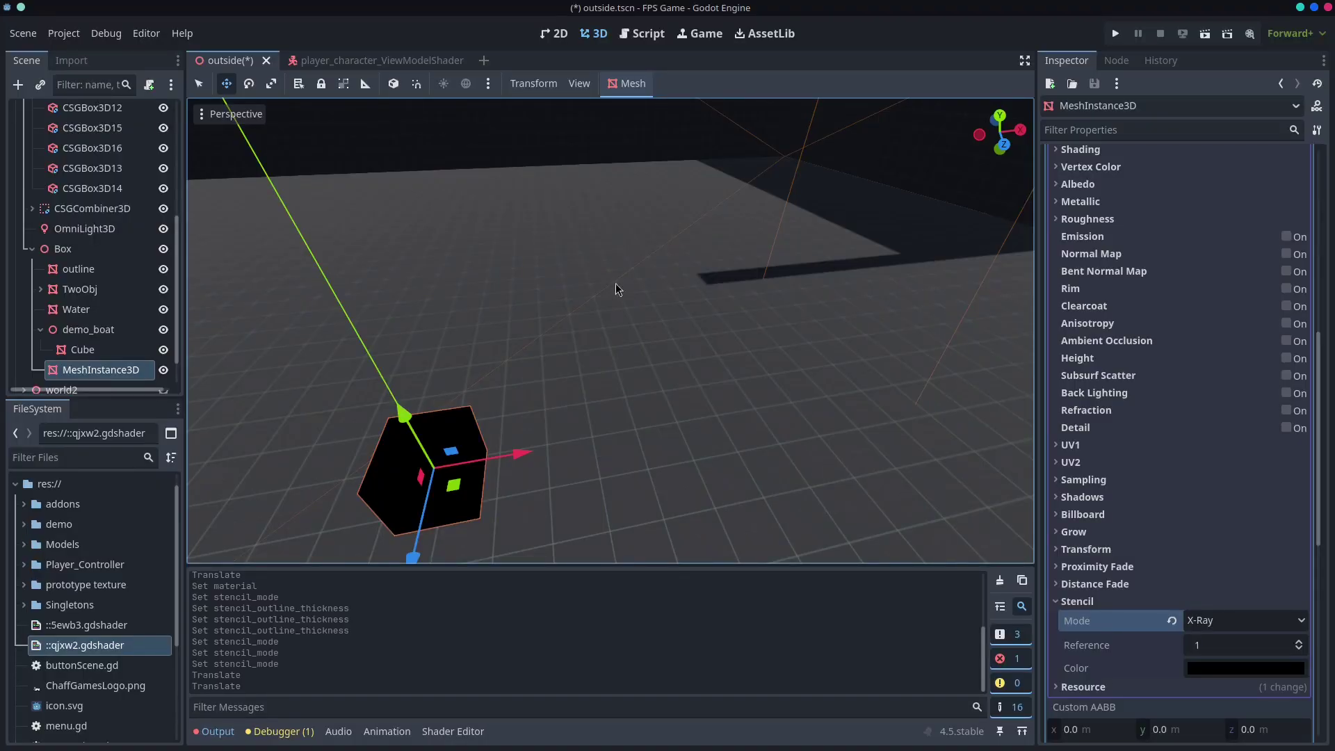
right_drag(641, 308, 650, 327)
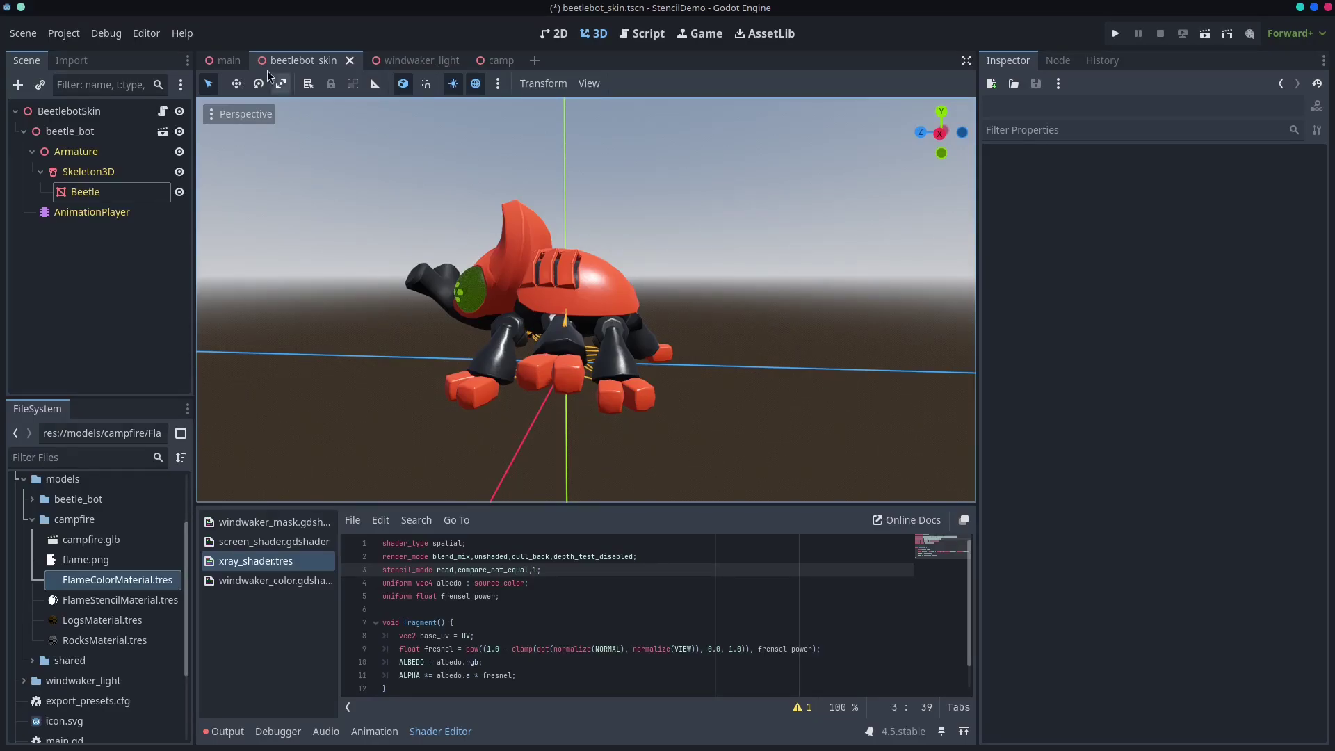
Open the StencilDemo project's main scene and examine the beetle robot's x-ray effect through the wall.
click(224, 60)
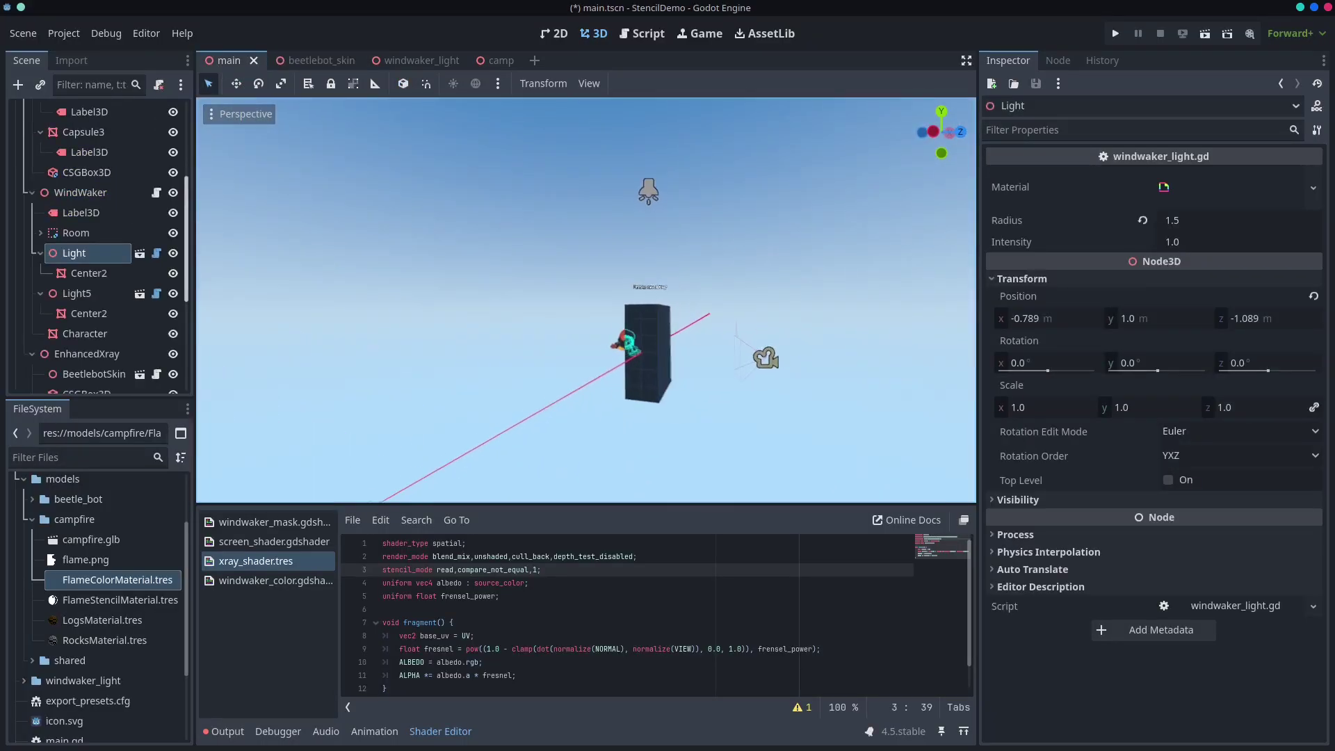
key(w)
key(d)
right_drag(586, 300, 325, 299)
key(d)
key(w)
key(s)
key(w)
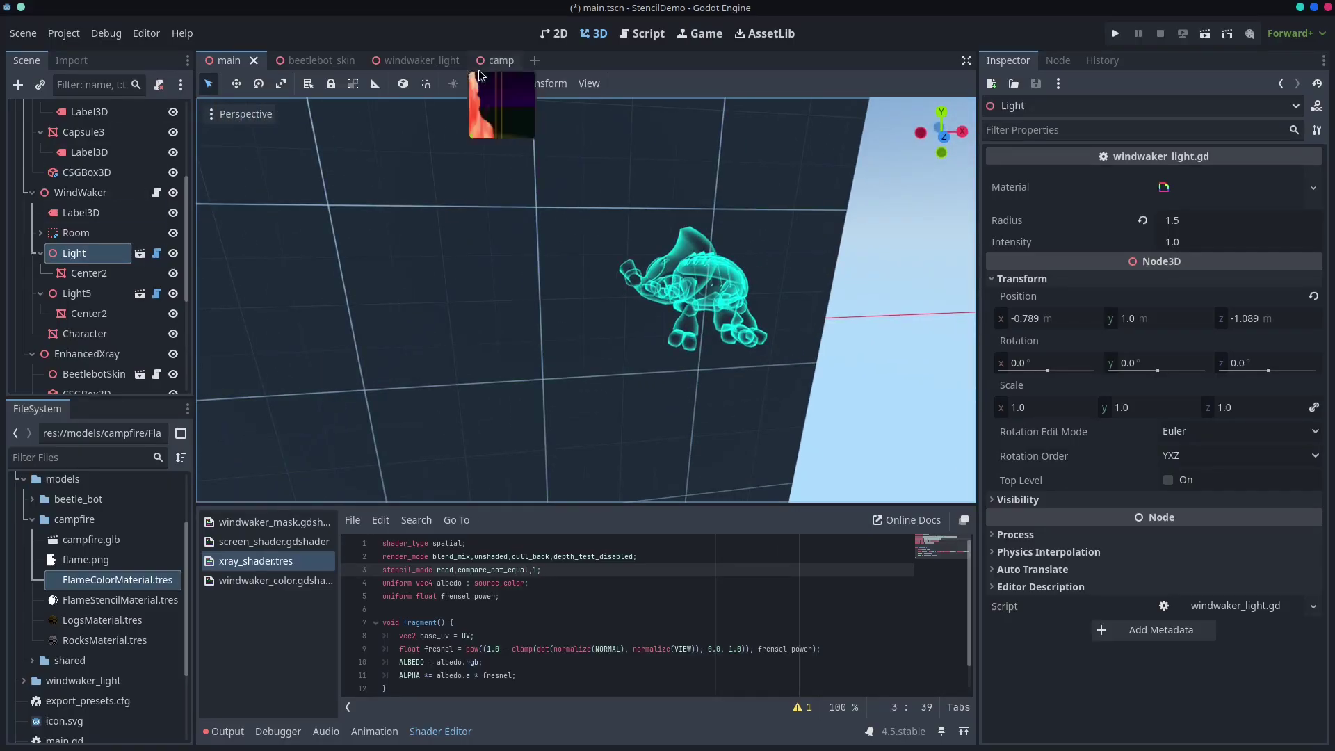
Go back to the beetlebot_skin scene and review the surface materials of the Beetle mesh.
click(331, 64)
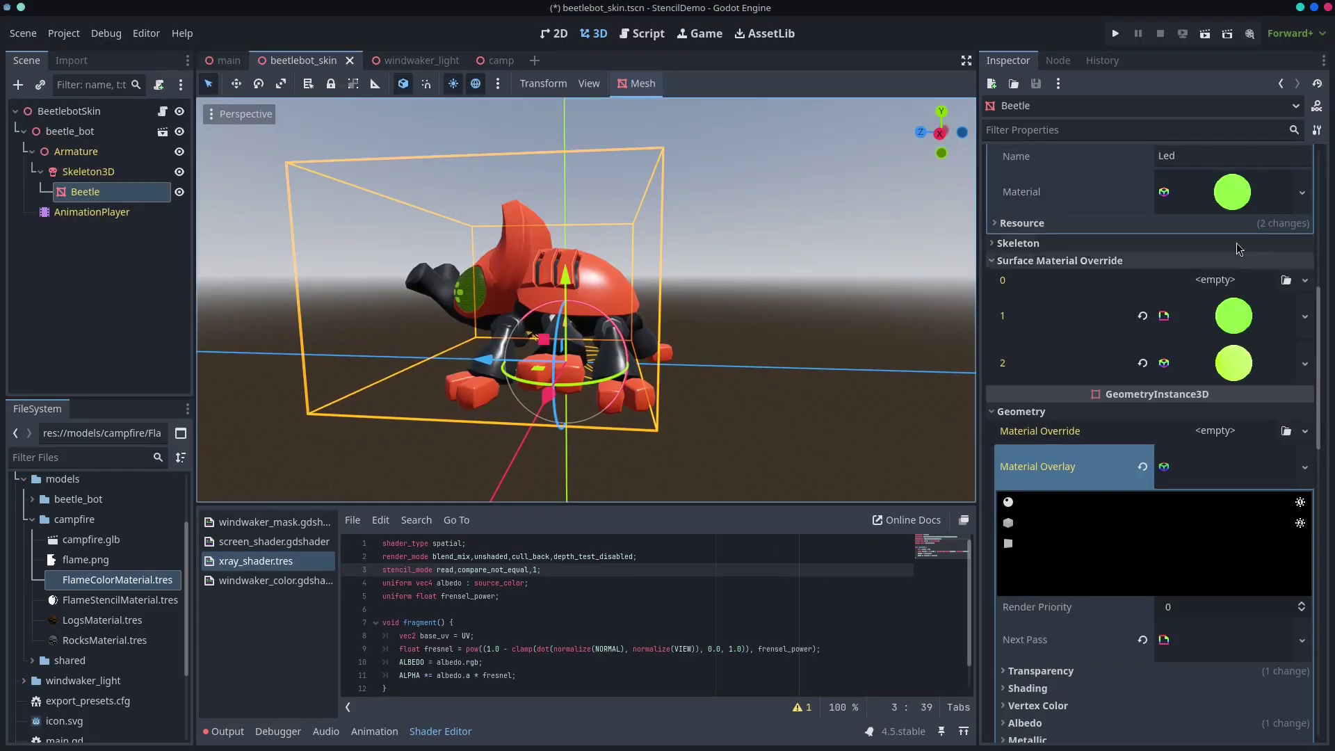
click(1232, 187)
scroll(1038, 418, down, 3)
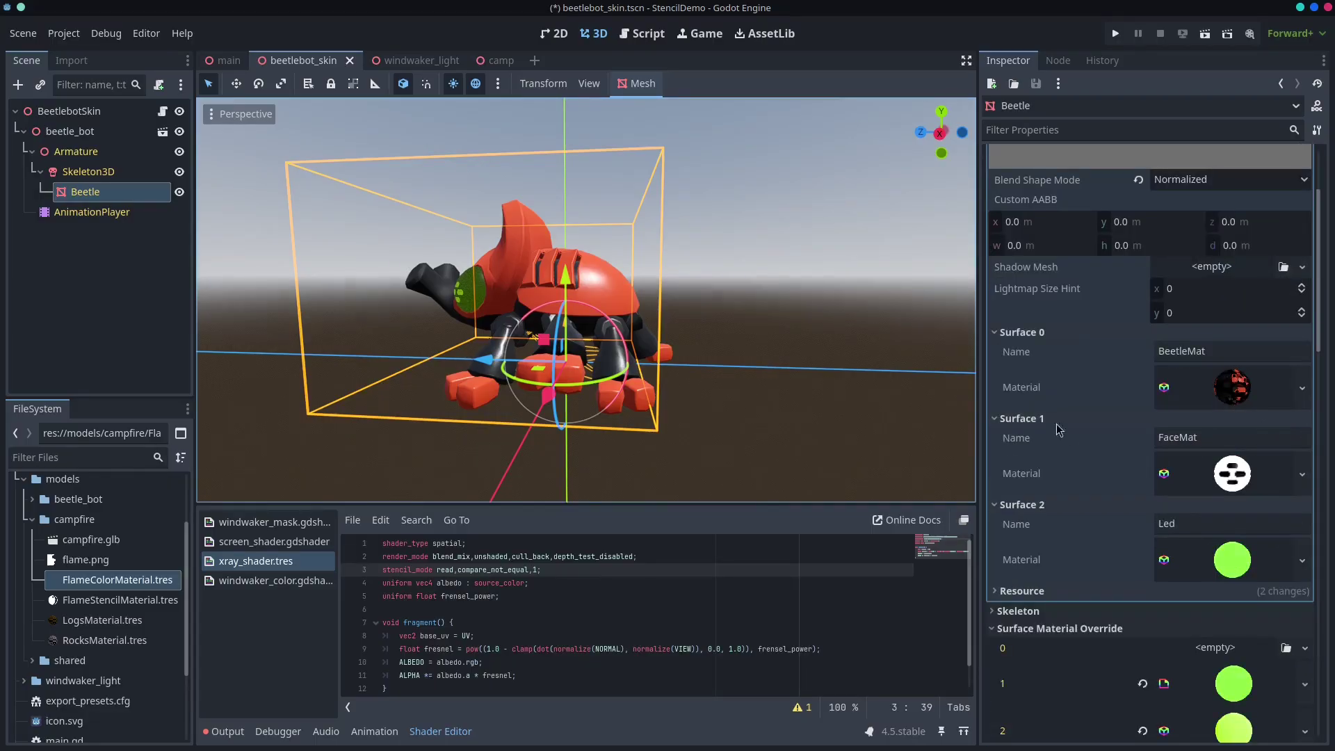
scroll(1251, 559, down, 3)
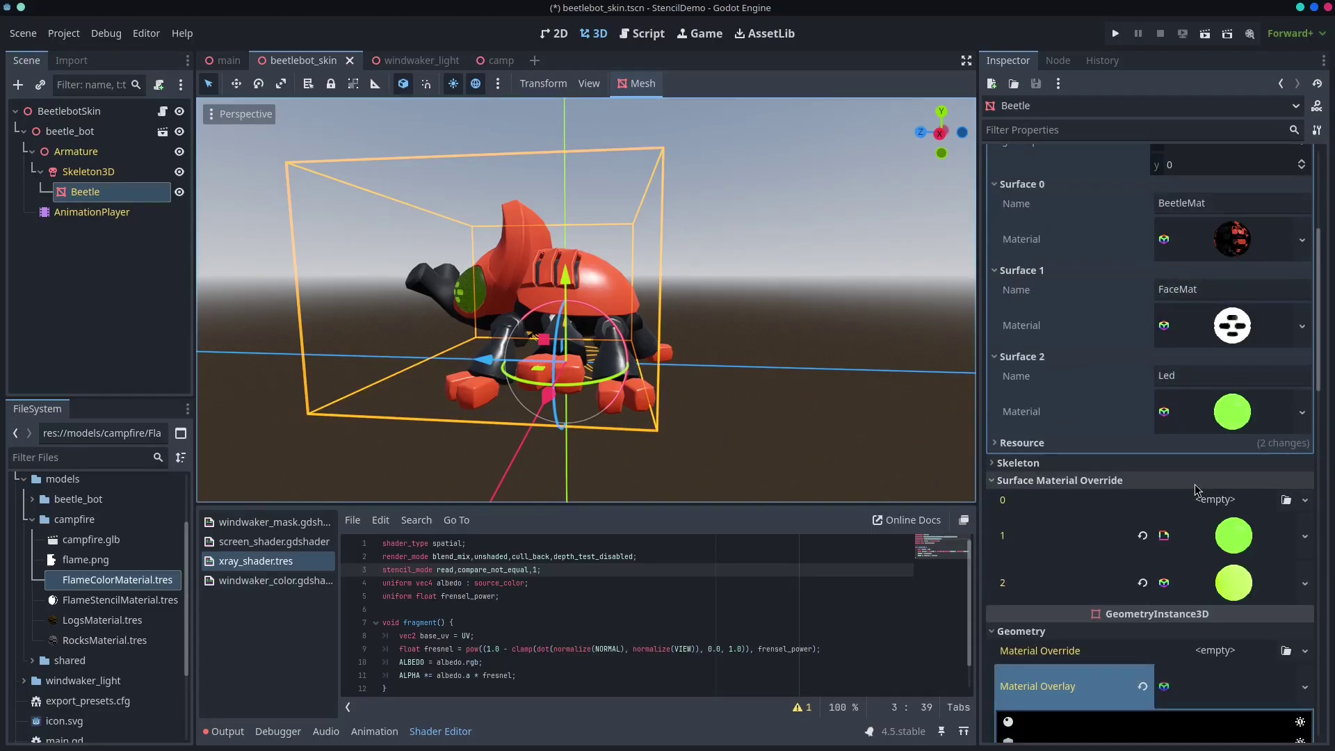
click(1133, 481)
scroll(1110, 575, down, 2)
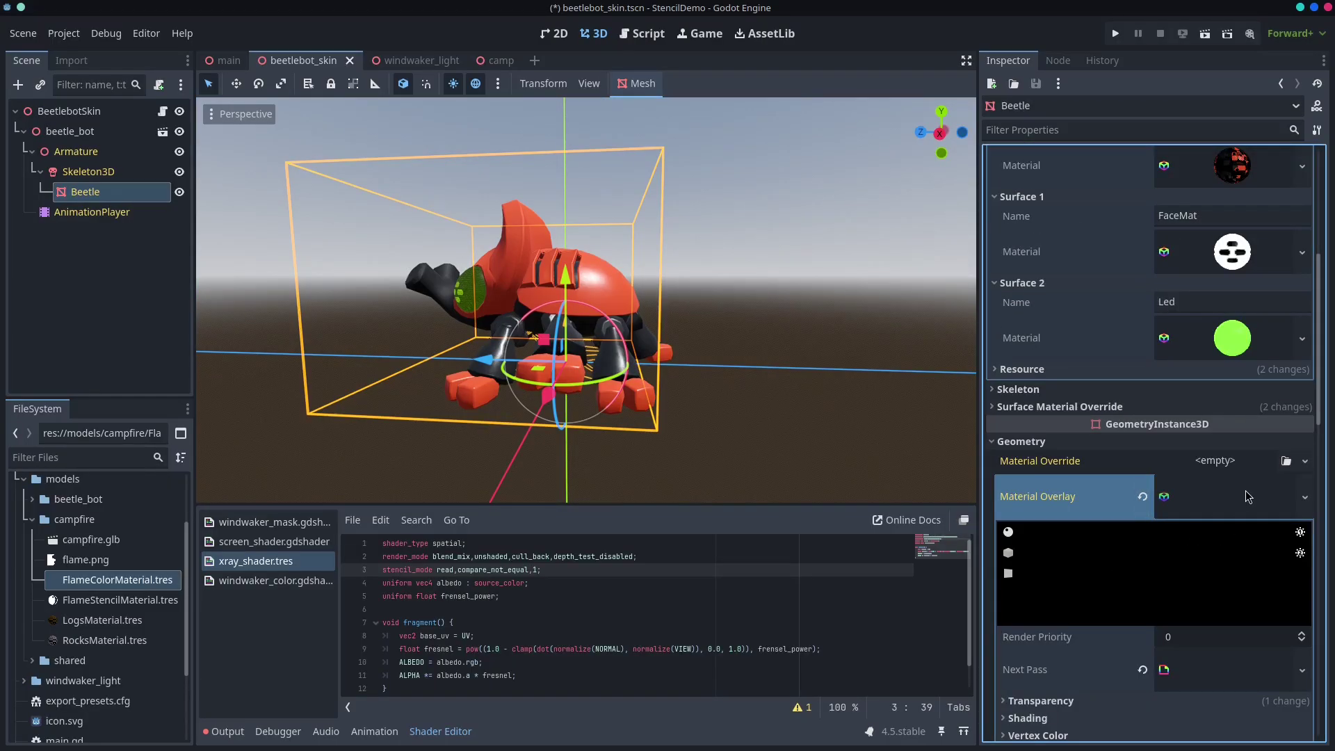
Inspect the albedo color and alpha of the Beetle mesh's material overlay.
scroll(1244, 496, down, 3)
click(1172, 531)
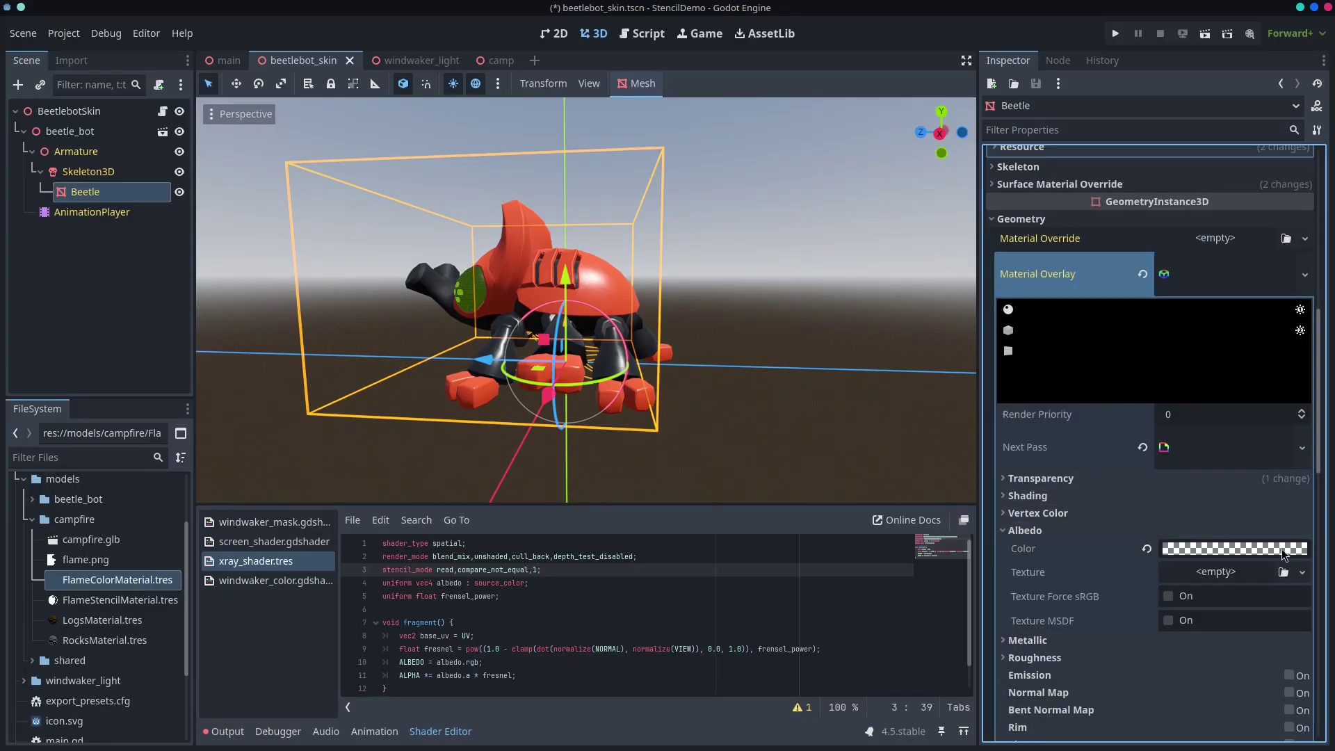
click(1225, 556)
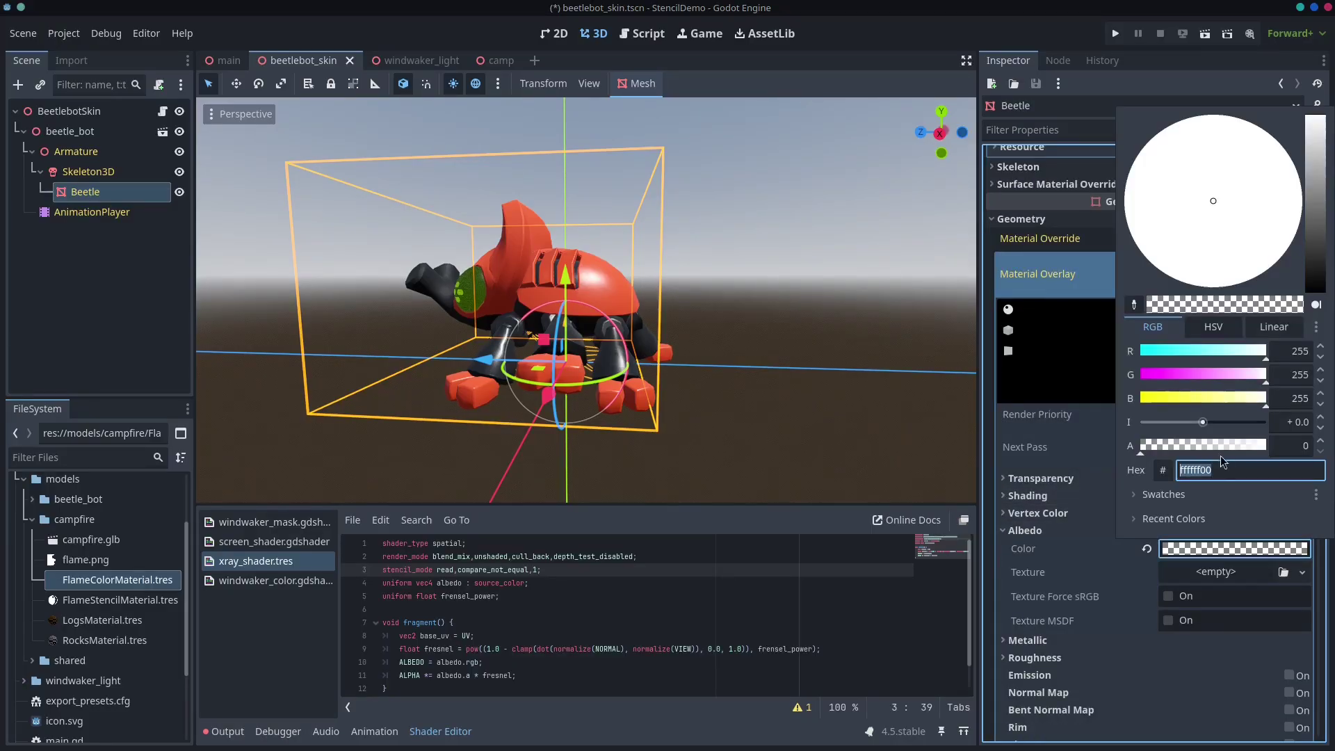
drag(1181, 445, 1046, 486)
click(1049, 583)
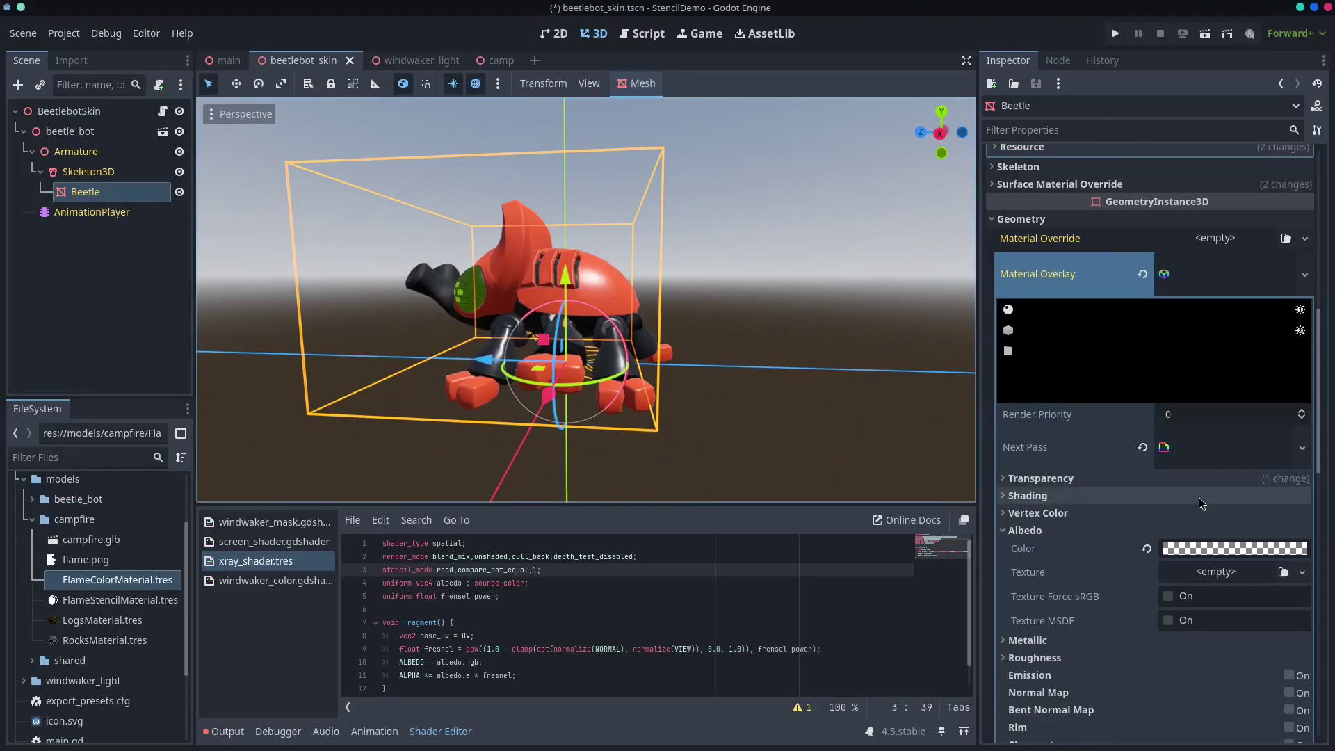
Review the material overlay's stencil settings and expand its next pass shader material.
scroll(1199, 497, down, 6)
scroll(1199, 511, down, 3)
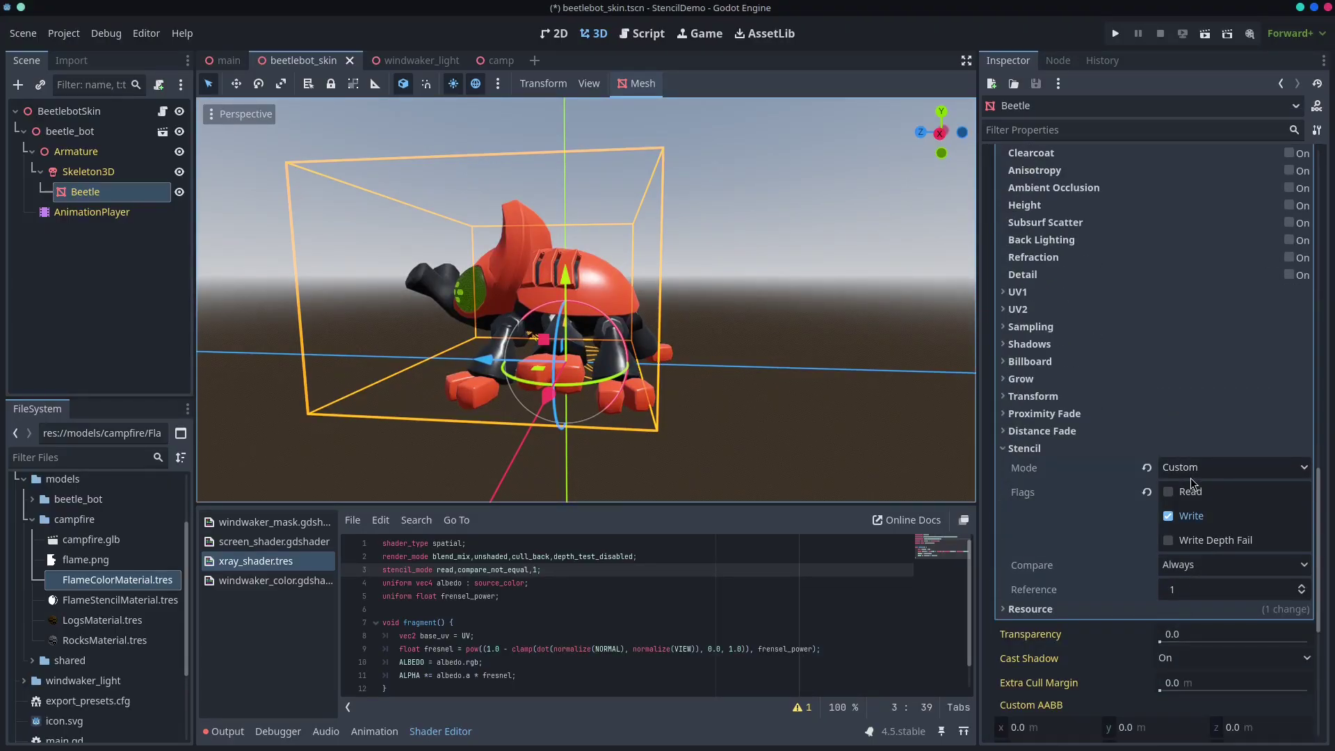
scroll(1189, 485, up, 10)
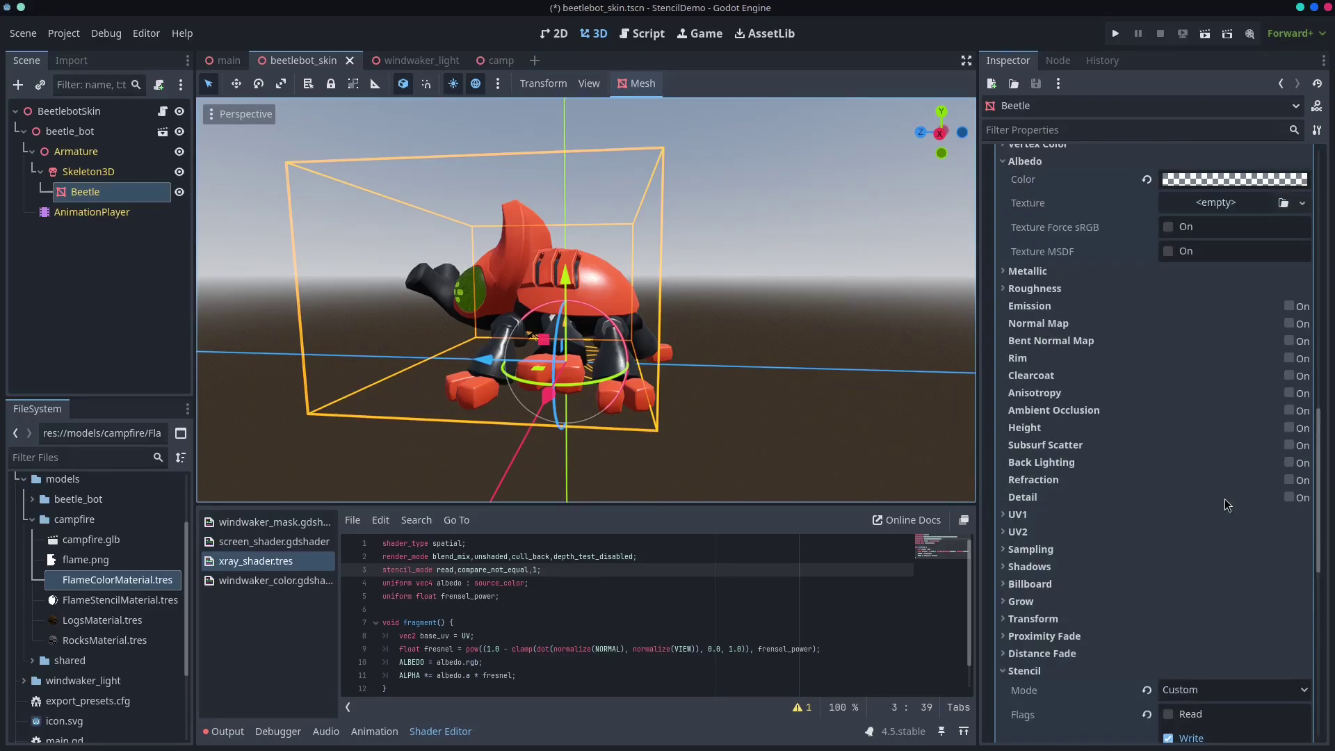
click(1190, 450)
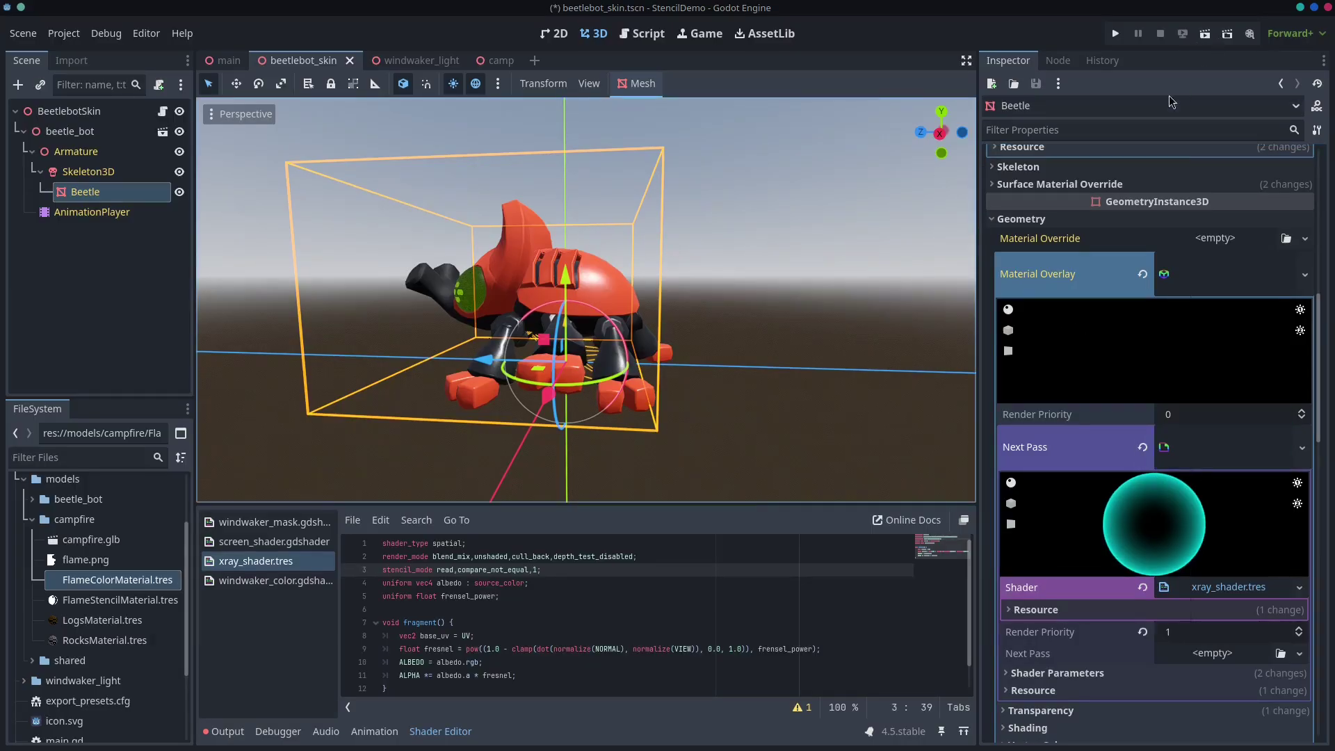
Switch to the FPS Game project and expand the next pass of the x-ray cube's material.
key(alt+Tab)
click(844, 221)
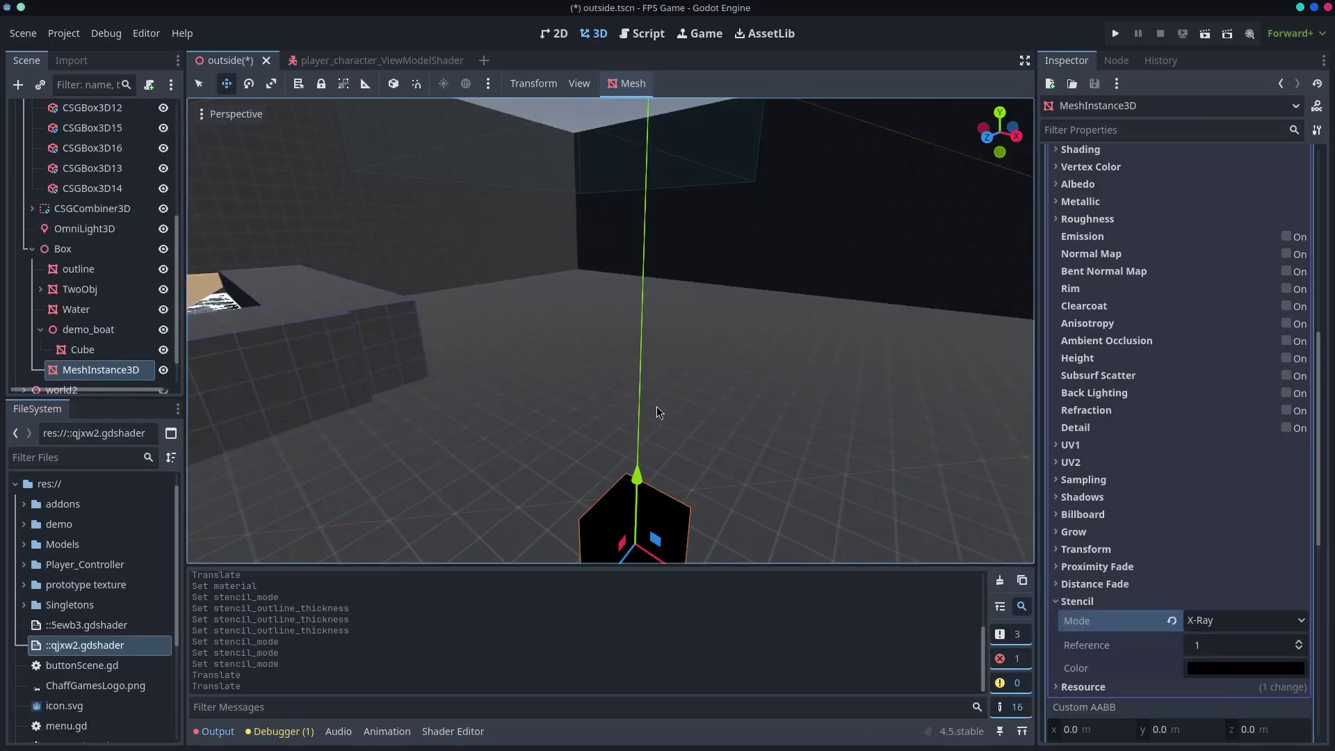
middle_drag(656, 410, 688, 367)
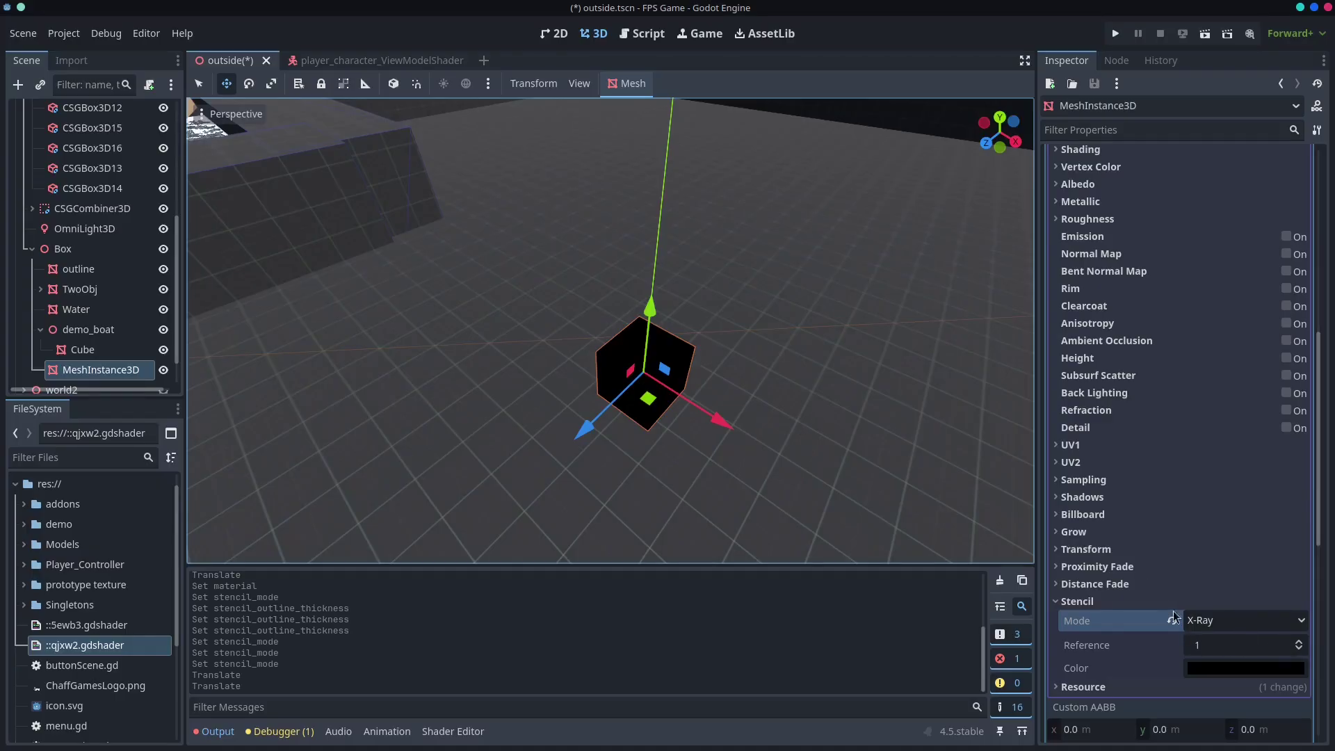
scroll(1231, 650, up, 5)
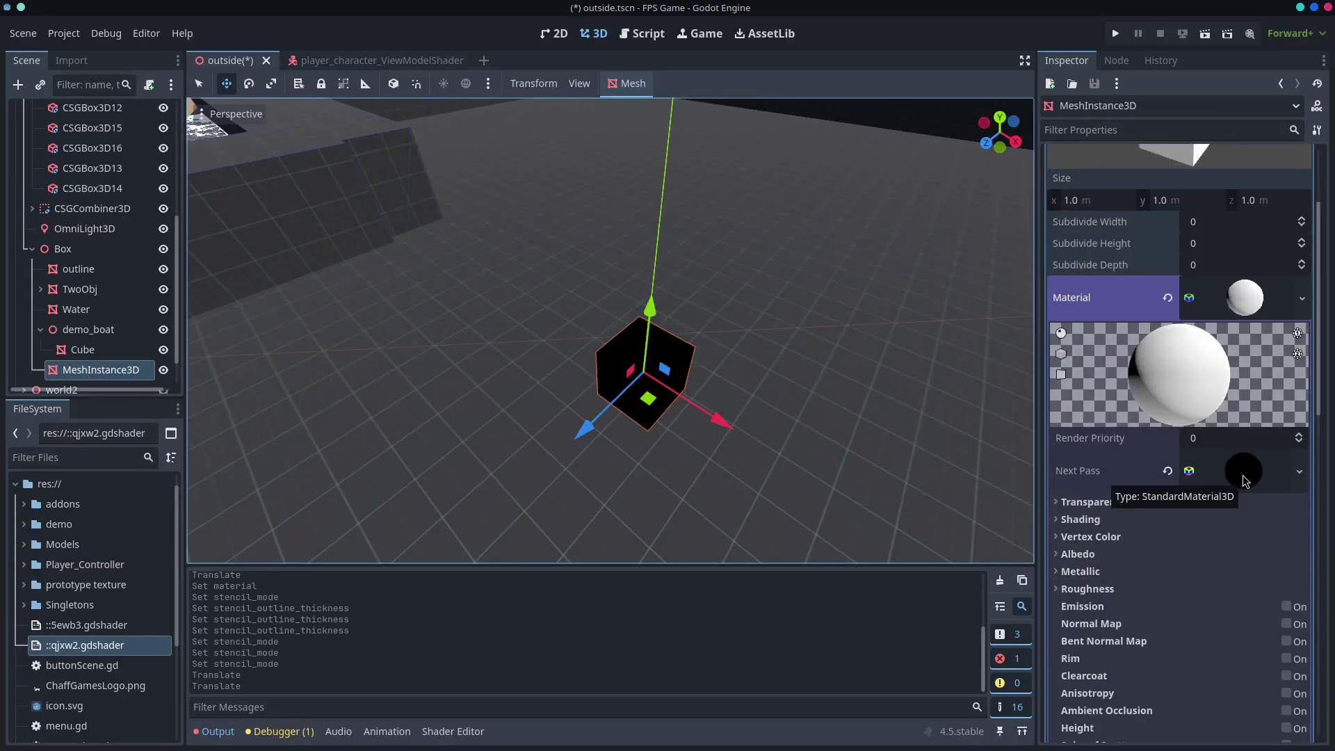
click(1242, 473)
scroll(1241, 477, down, 3)
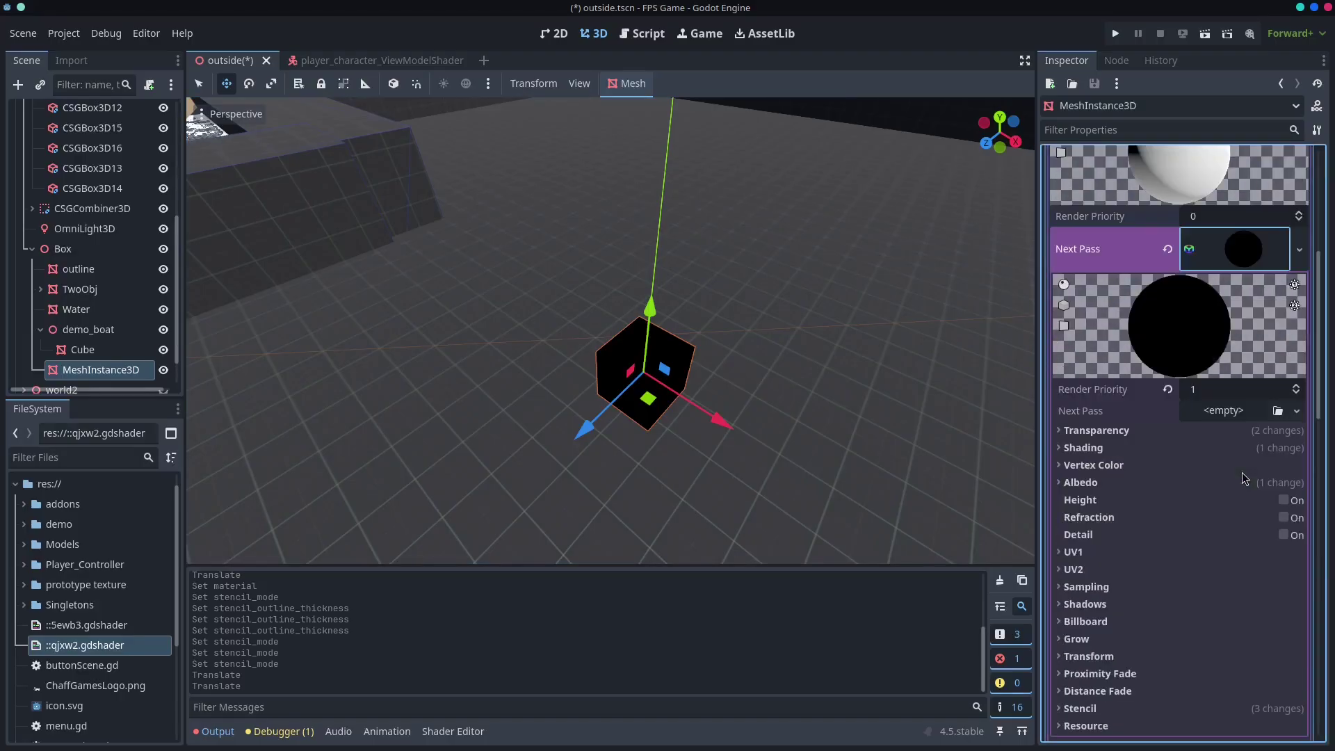
Assign texture_01.png from the Purple prototype textures as the next pass's albedo texture and reset its albedo color.
click(1101, 484)
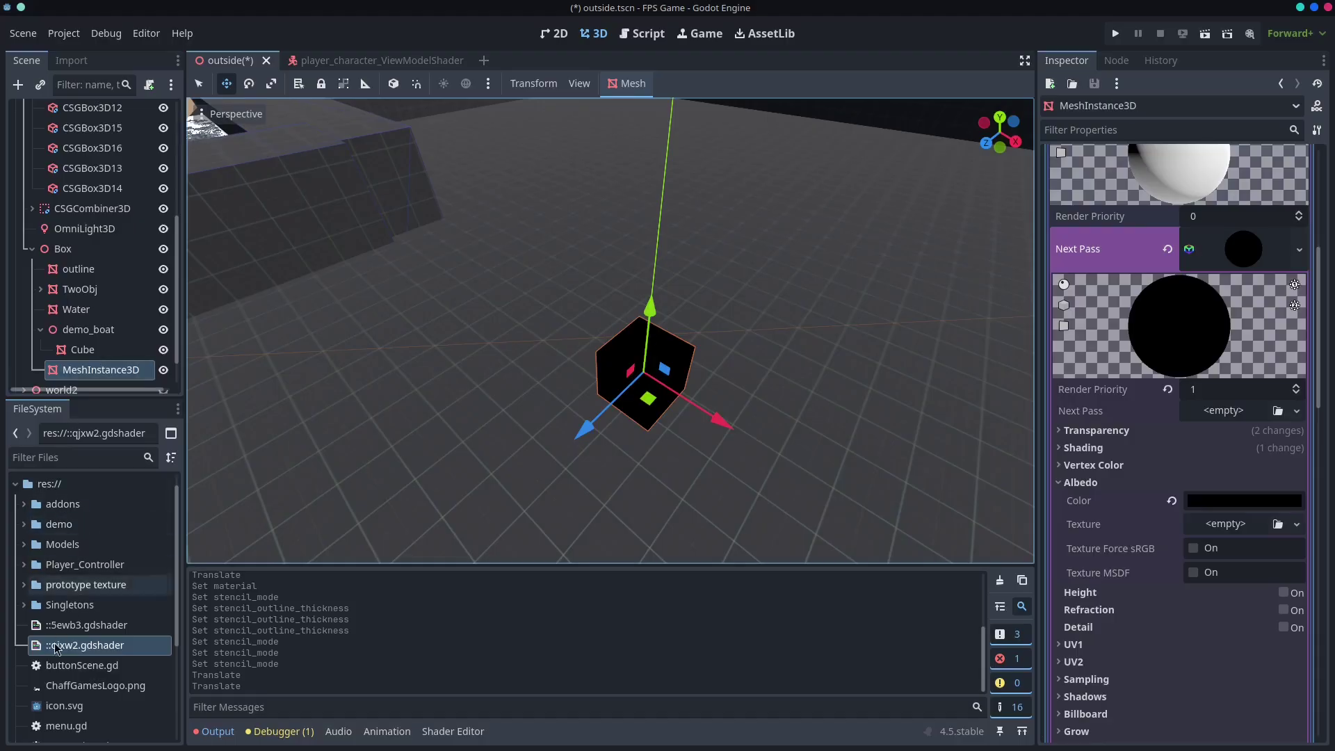
click(72, 459)
double_click(73, 585)
scroll(73, 609, down, 4)
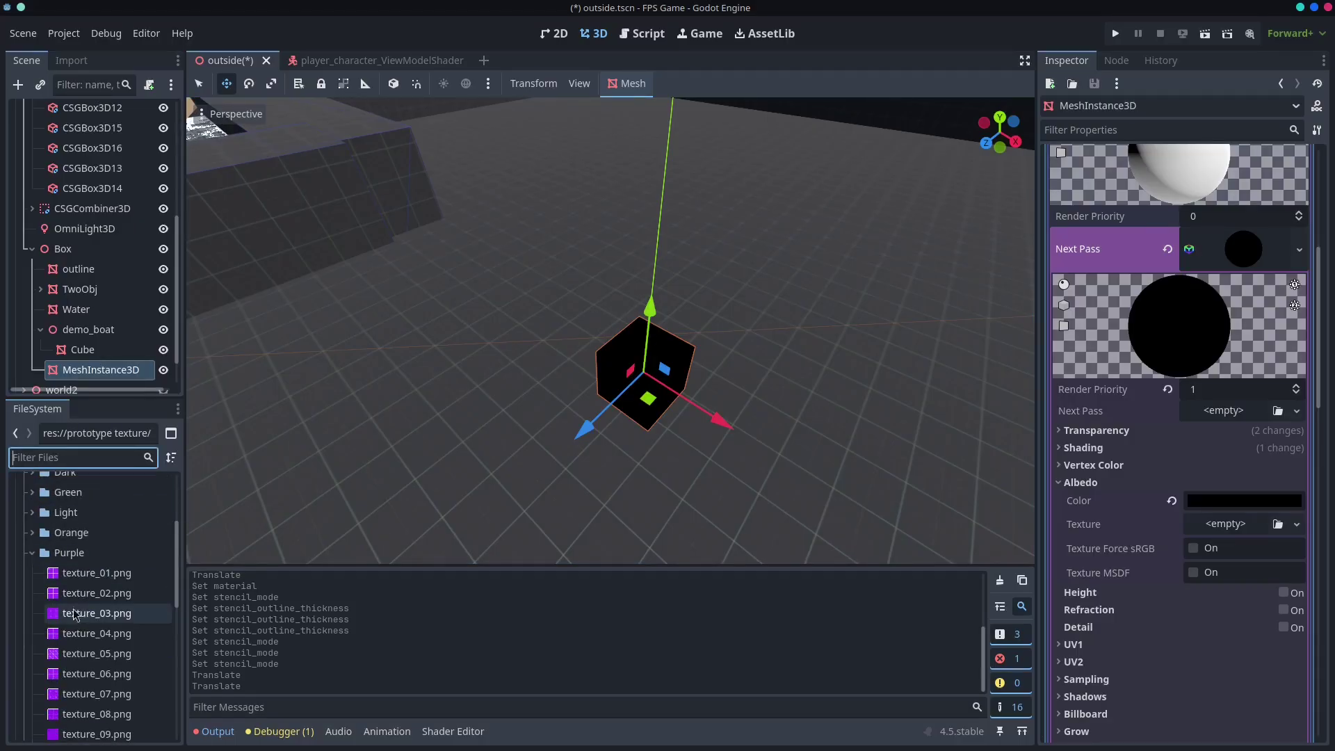
click(82, 574)
drag(1224, 526, 1216, 525)
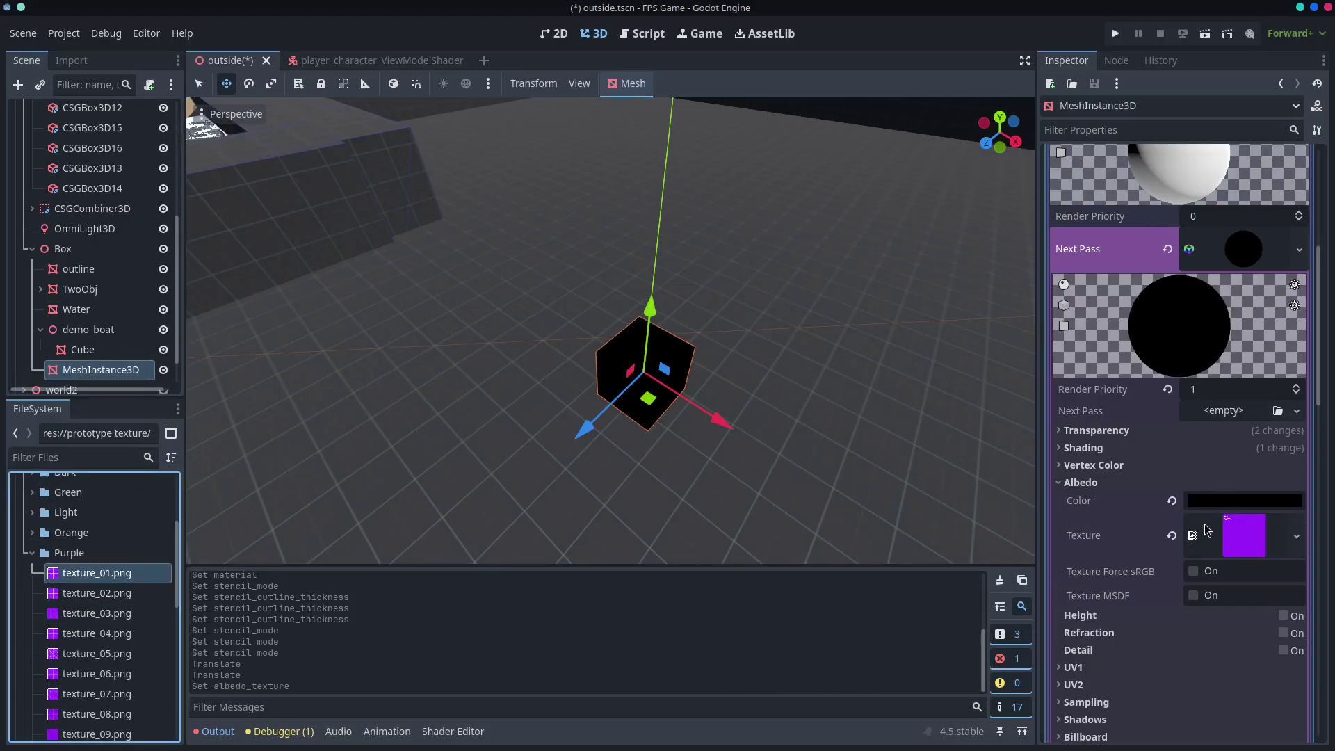
click(1172, 501)
Raise the cube along its vertical axis until it sits above the floor.
right_drag(610, 330, 570, 403)
scroll(610, 330, down, 5)
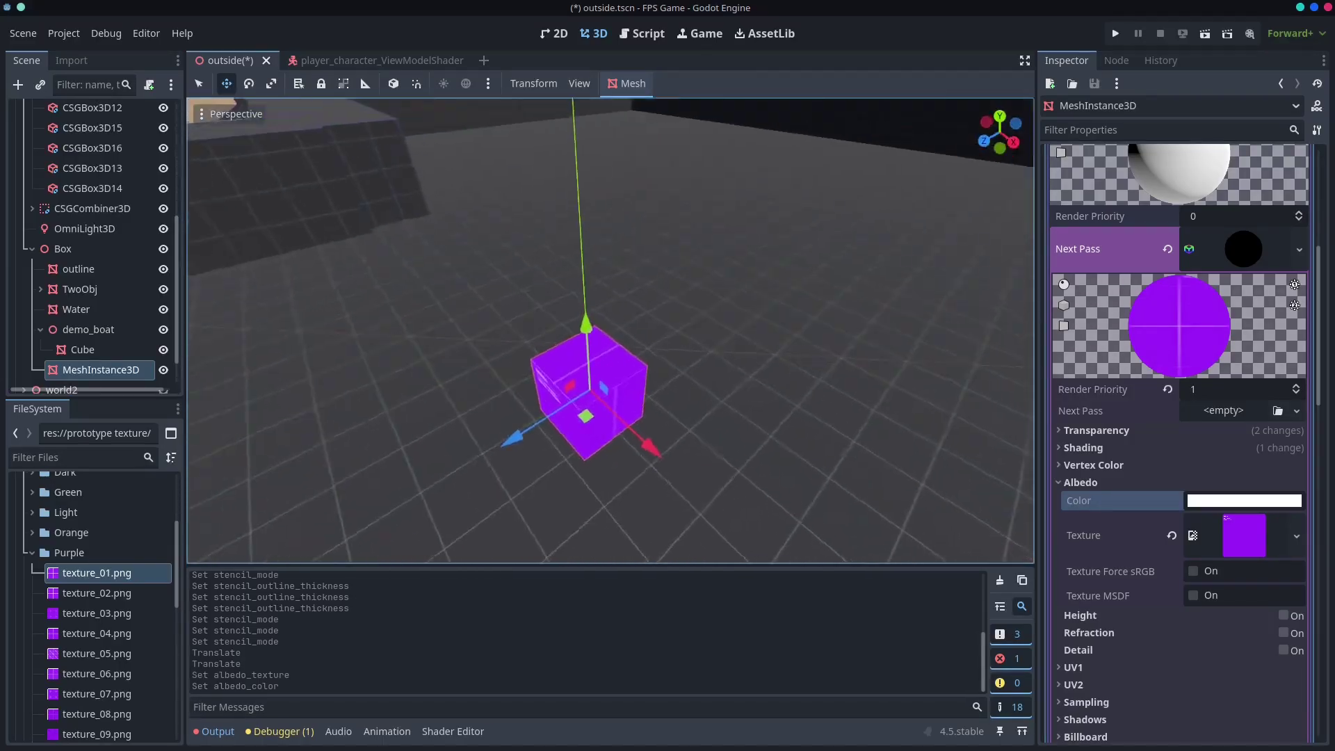
drag(584, 322, 550, 189)
Assign texture_01.png from the Dark prototype textures as the albedo texture of the cube's base material.
scroll(1242, 348, up, 4)
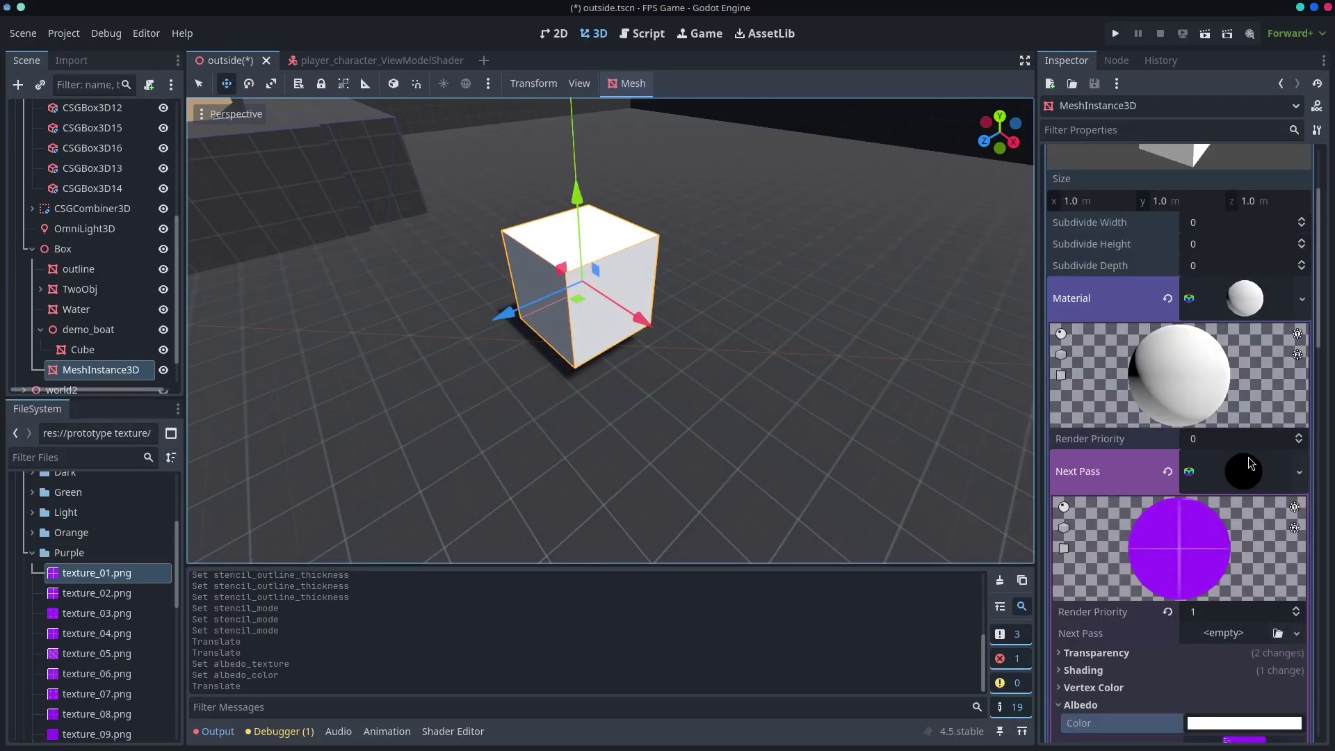
click(1243, 471)
click(32, 553)
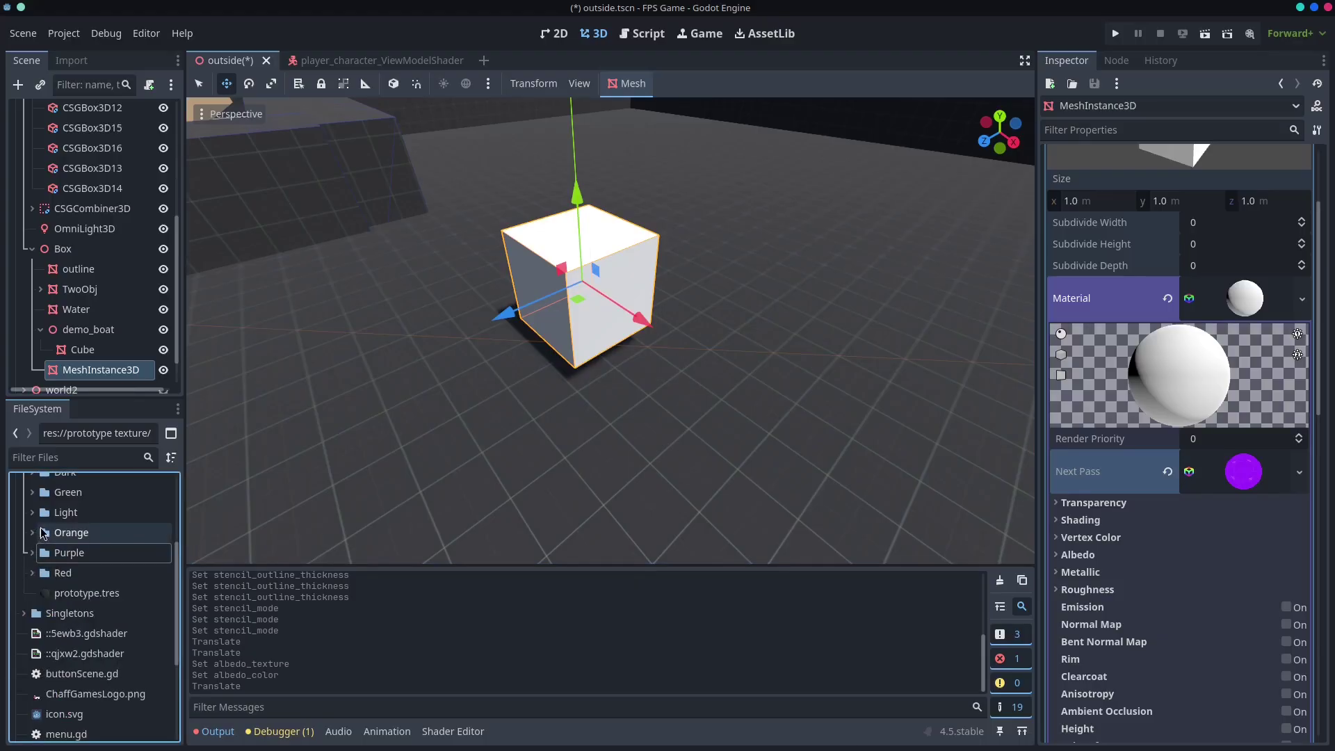
scroll(49, 525, up, 1)
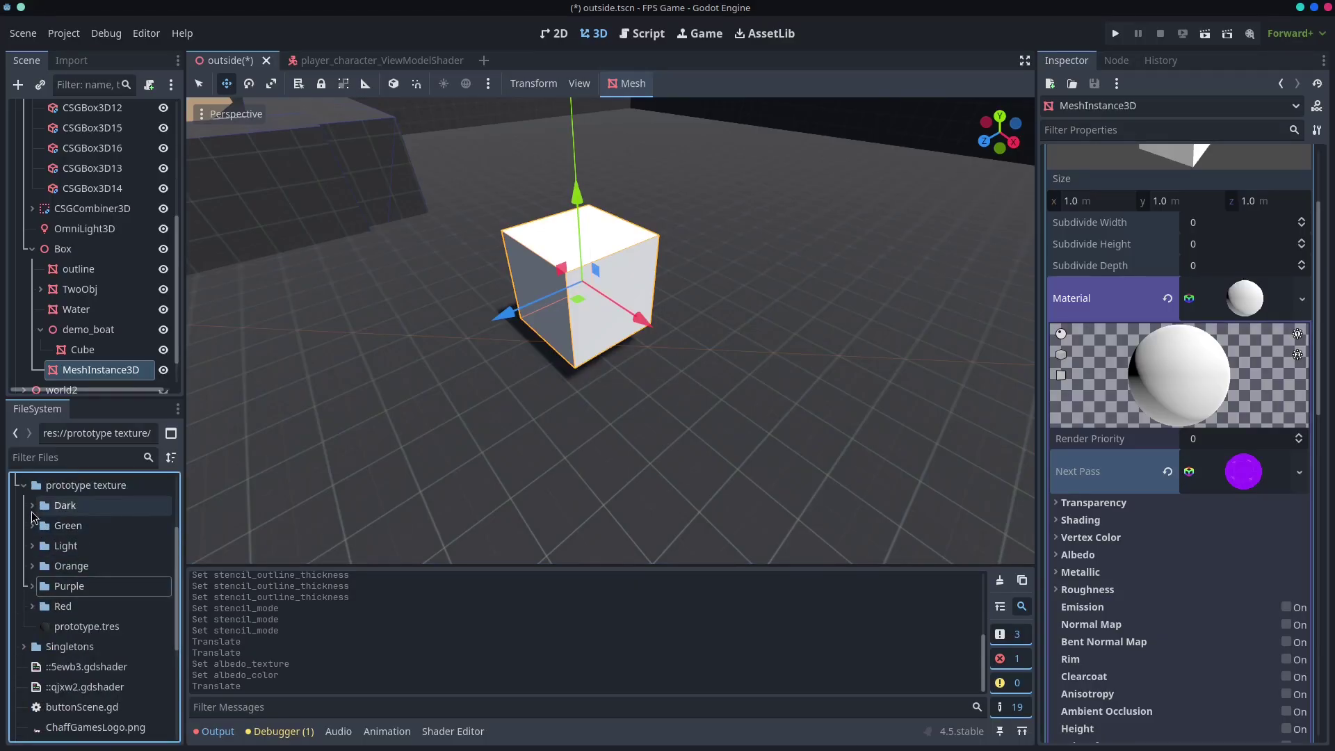
click(32, 506)
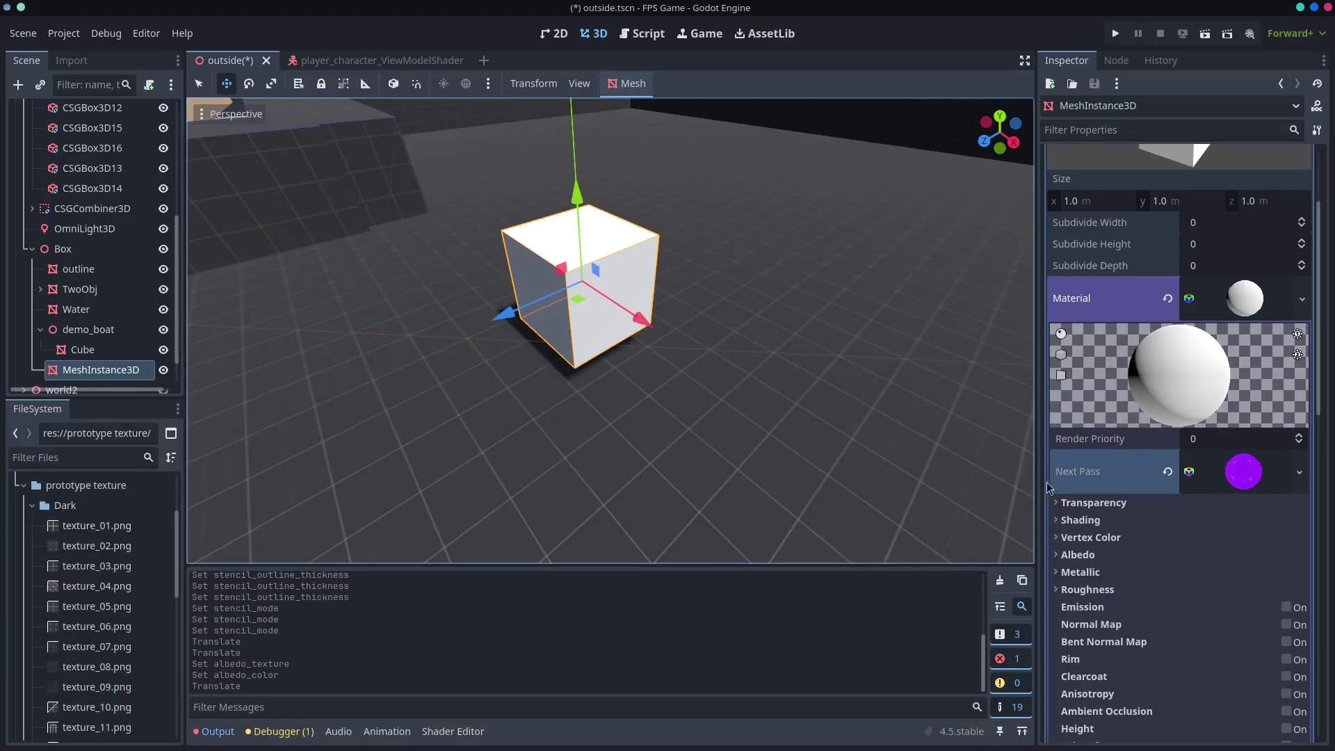
click(1246, 300)
click(1244, 301)
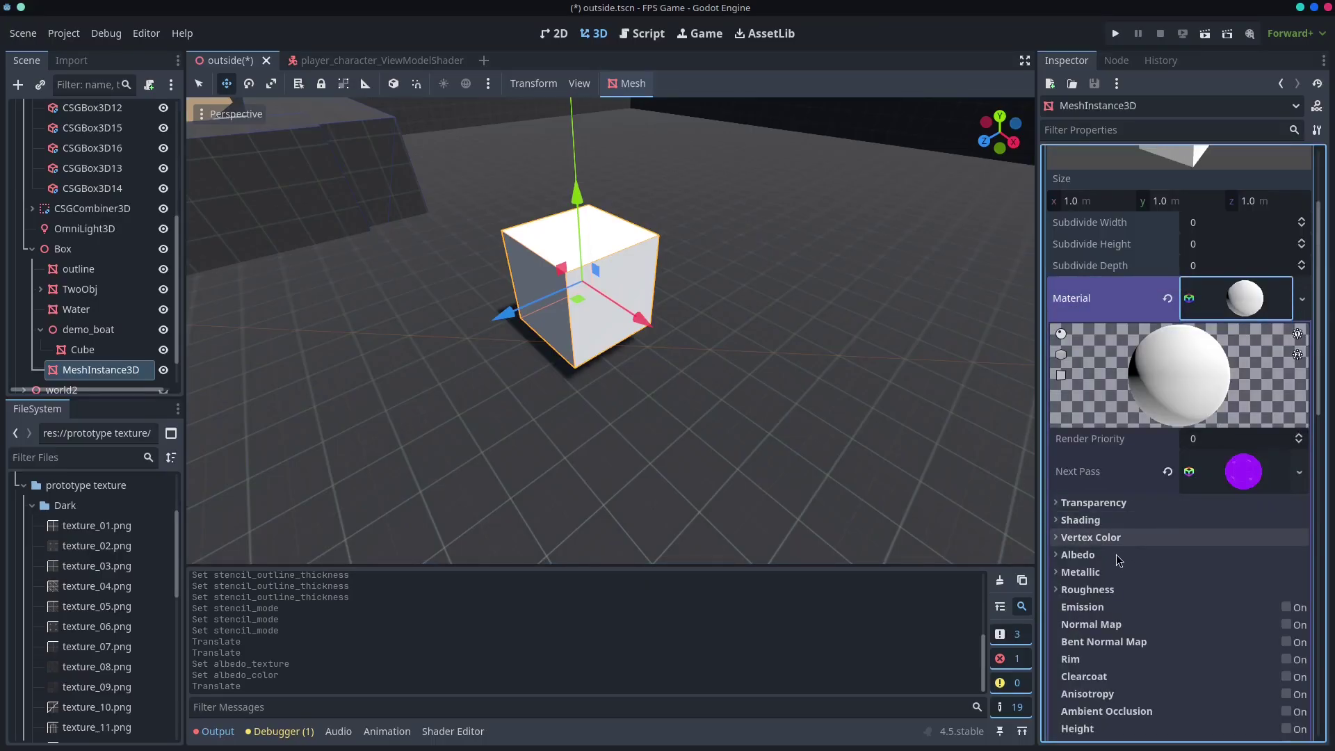
click(1077, 555)
drag(96, 525, 1224, 606)
Enable UV1 triplanar mapping on the cube's base material and lower the cube beneath the floor.
scroll(1077, 625, down, 5)
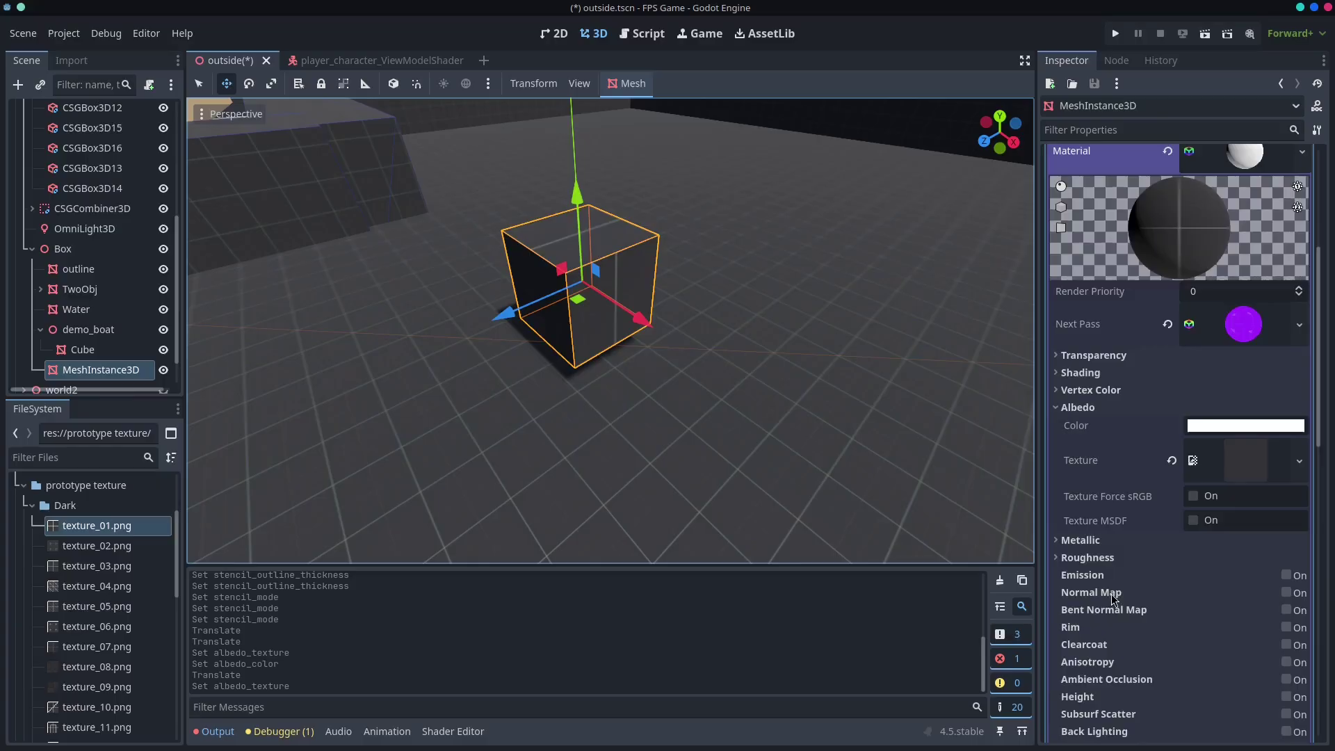
click(1078, 635)
scroll(1169, 678, down, 1)
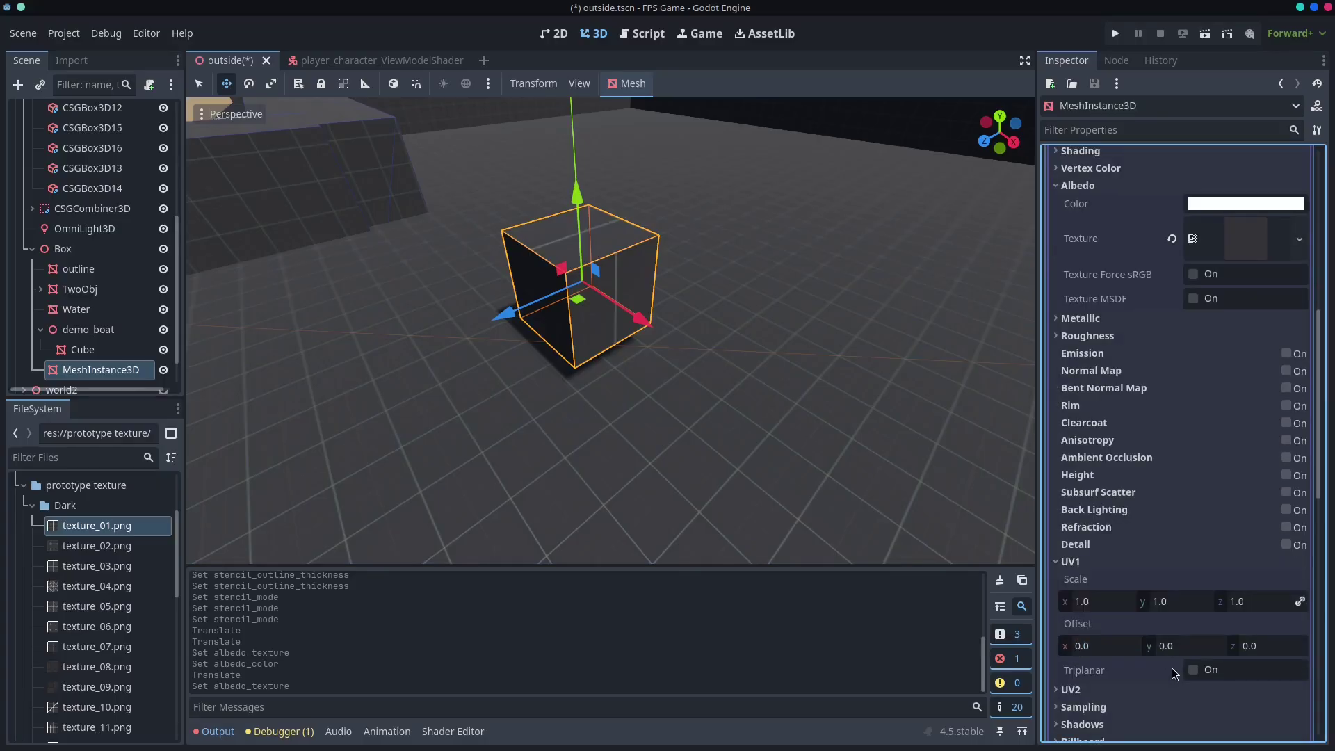
click(1207, 667)
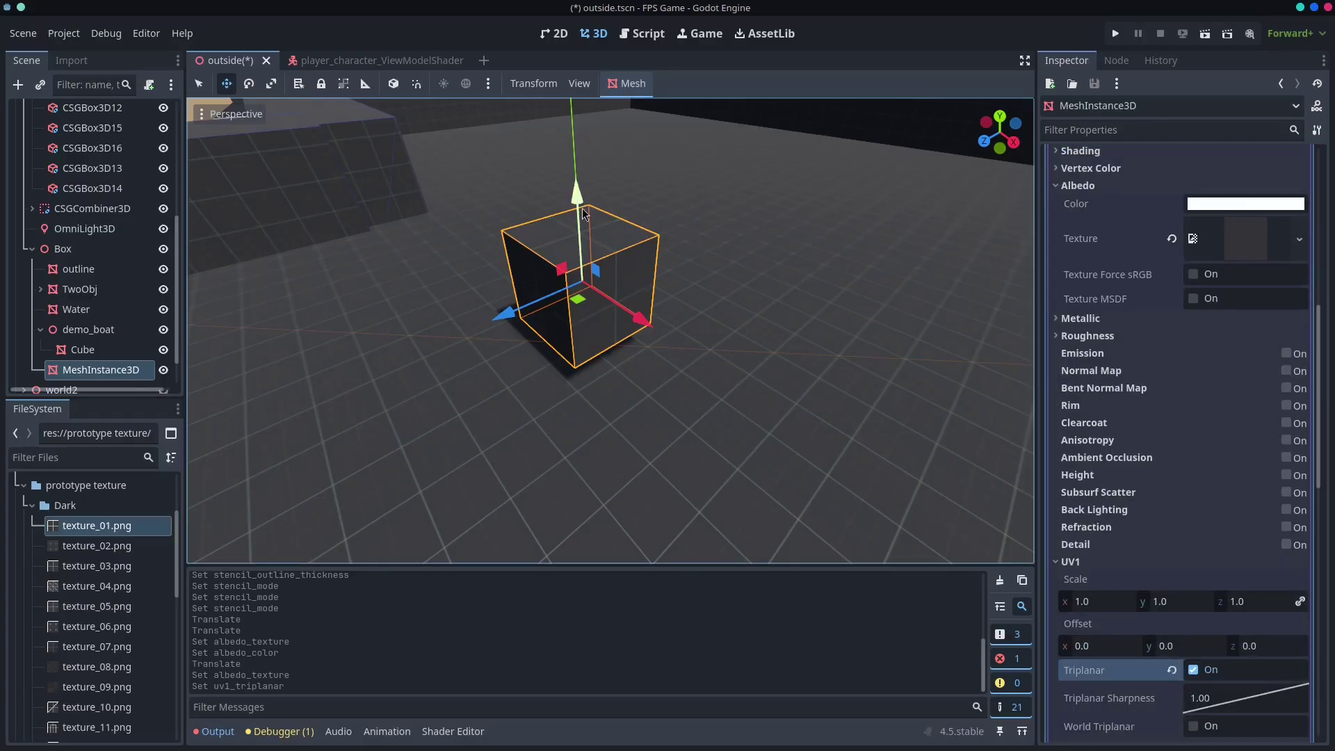
drag(582, 211, 586, 356)
Enable UV1 triplanar mapping on the next pass material and raise the cube partway out of the floor.
scroll(1175, 390, up, 4)
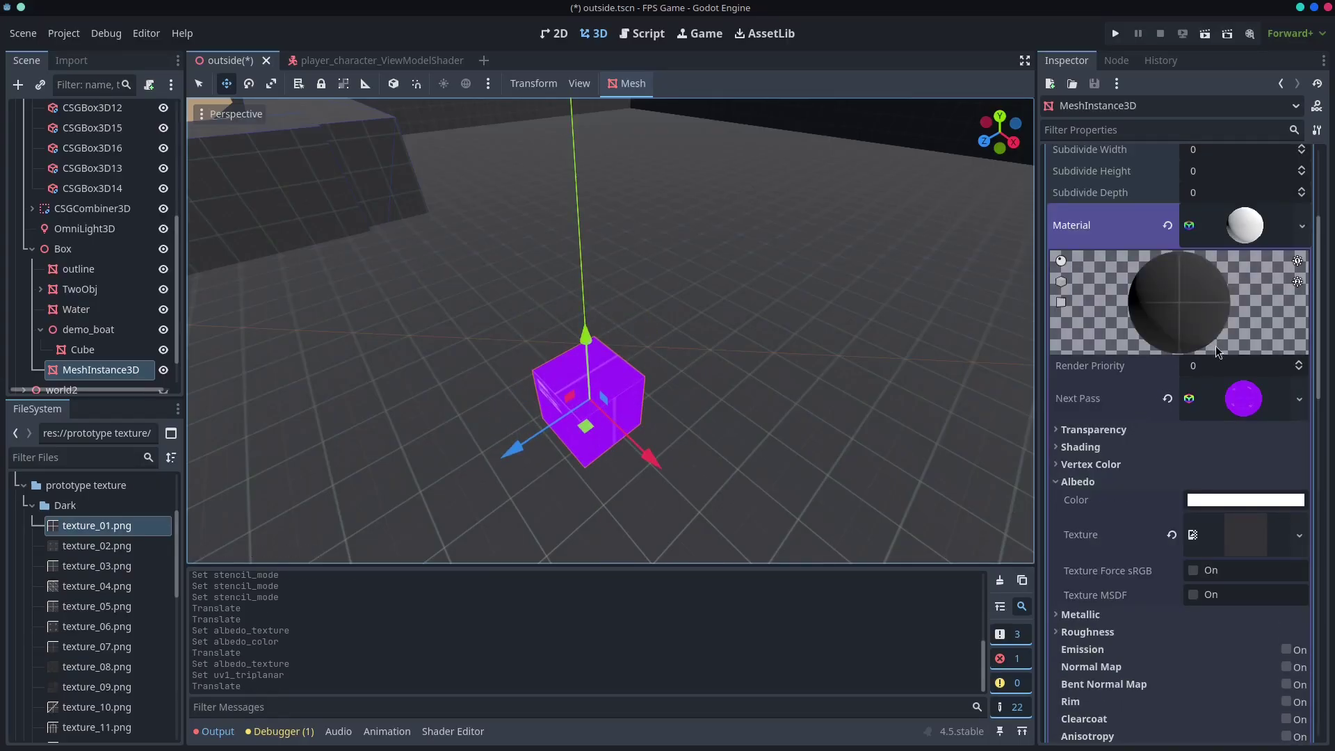
click(1243, 399)
scroll(1238, 487, down, 5)
click(1241, 522)
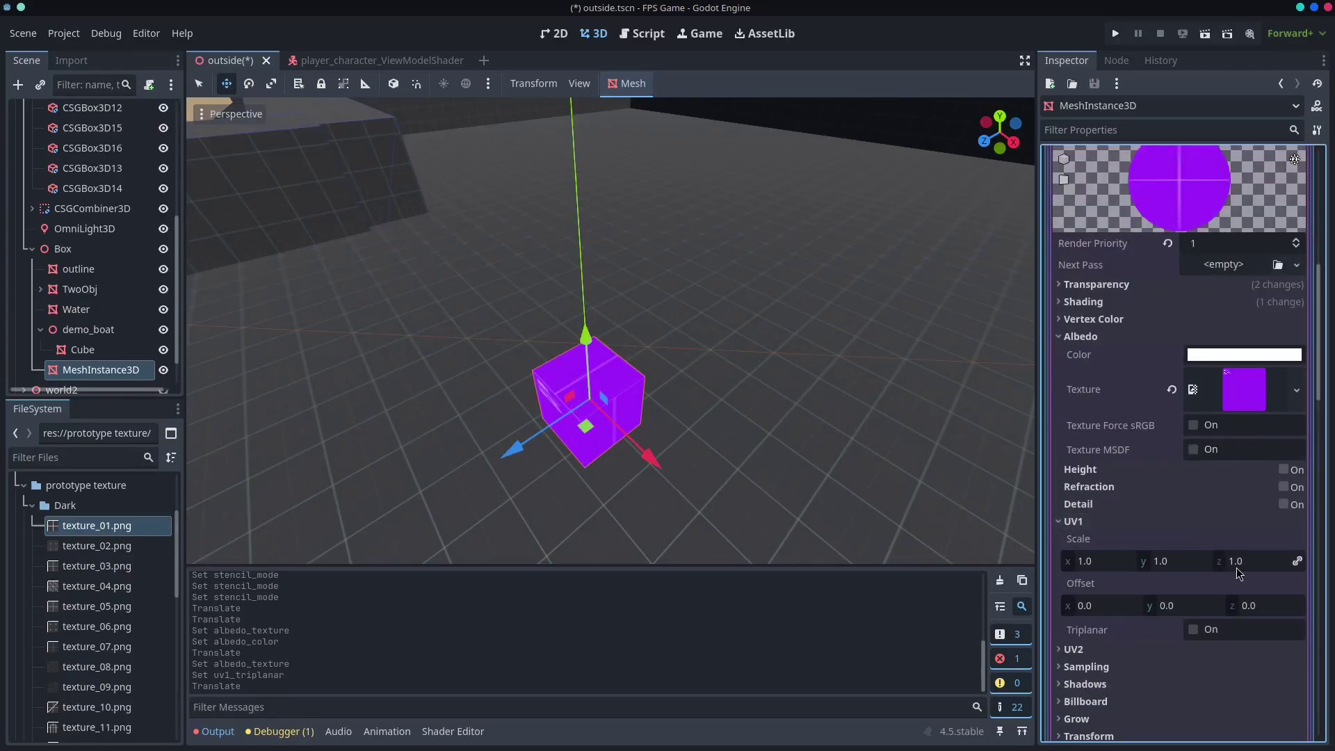
click(1192, 630)
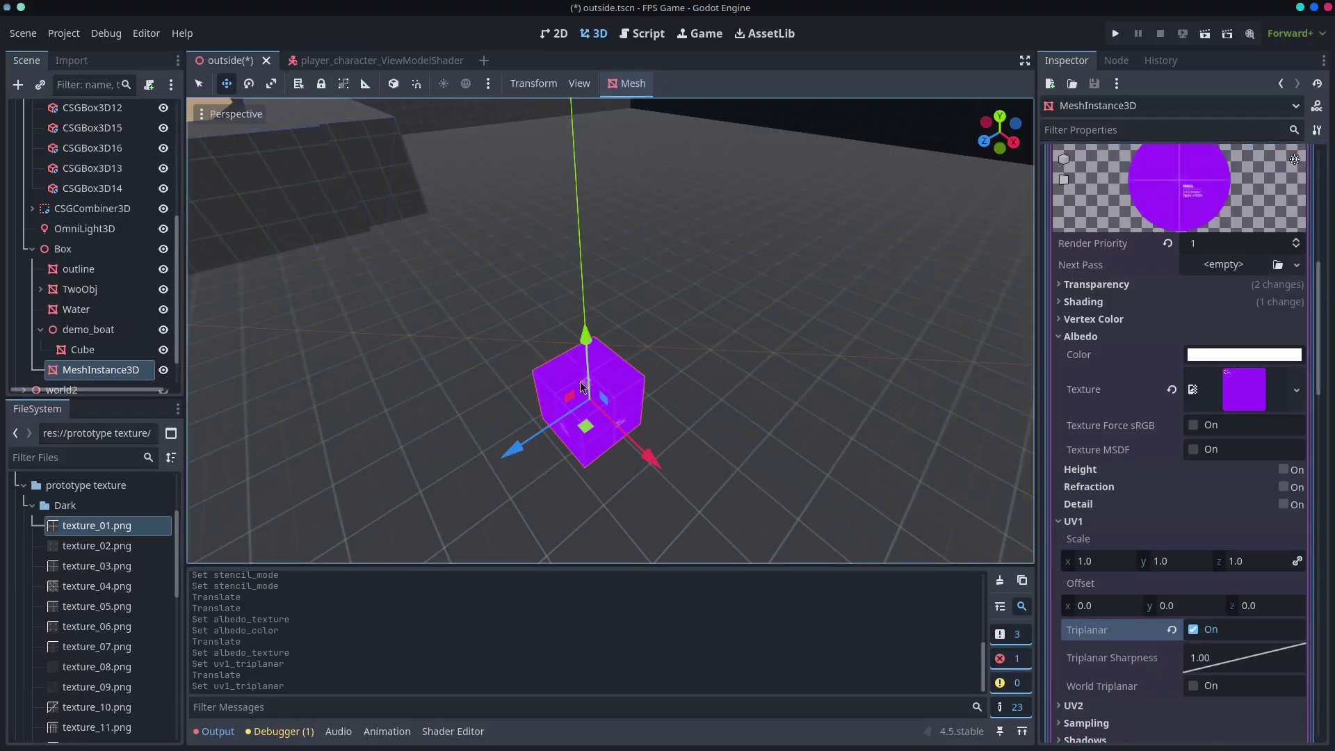
drag(588, 386, 598, 298)
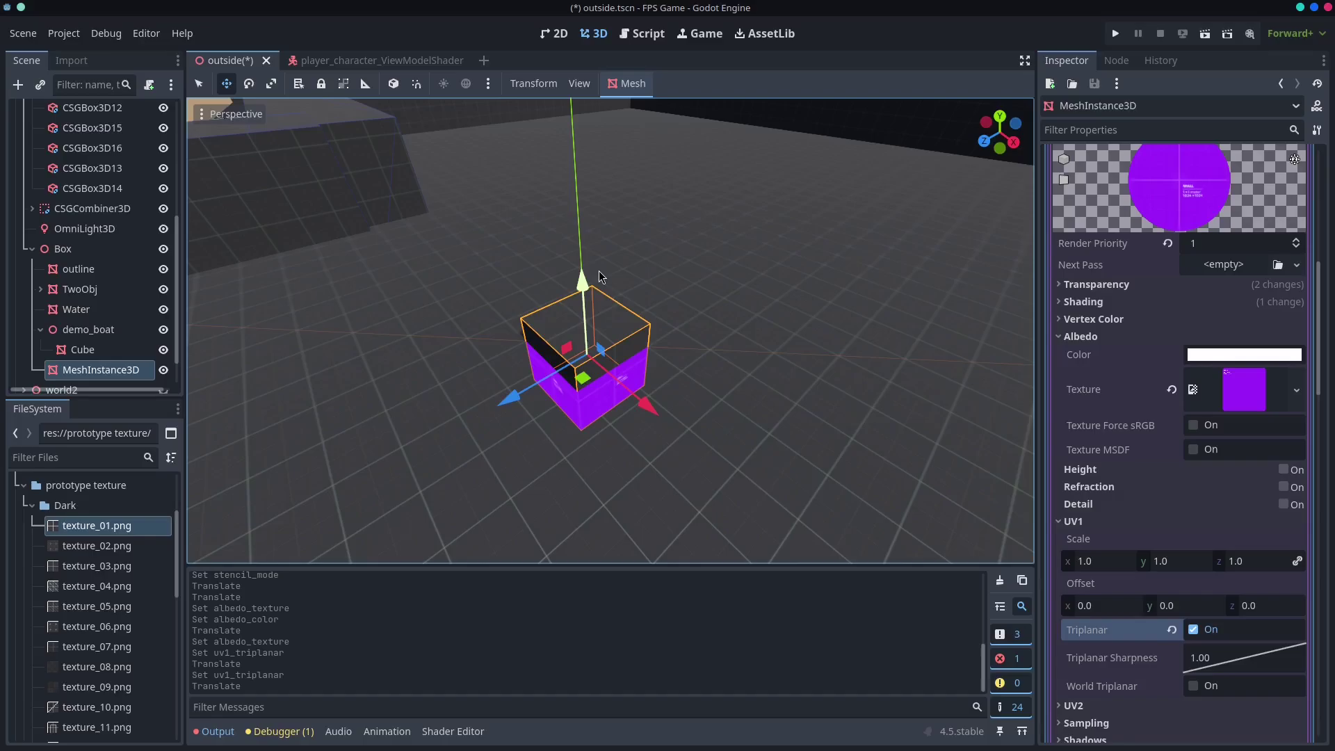
Go to the block with the round cut-out, expand its TwoObj node, and toggle the child sphere's visibility off and on.
right_drag(563, 249, 201, 157)
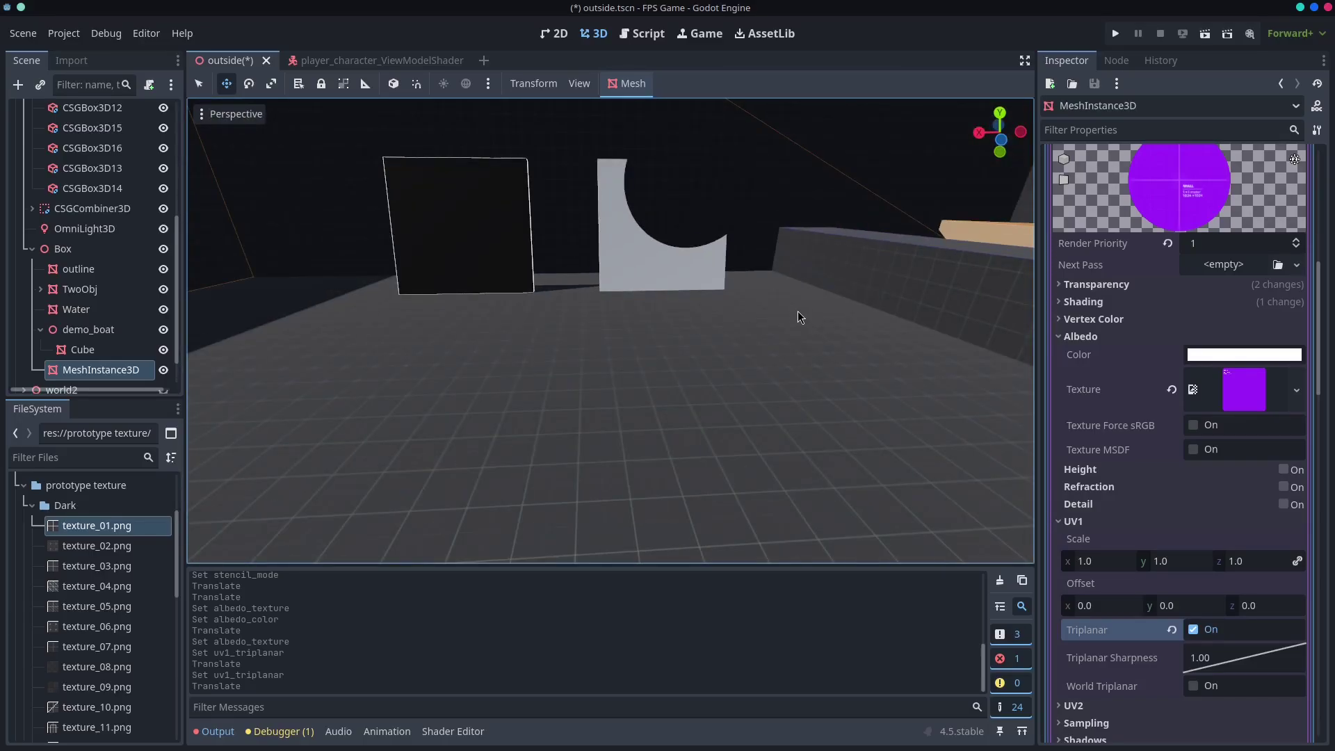
right_drag(816, 394, 581, 360)
key(w)
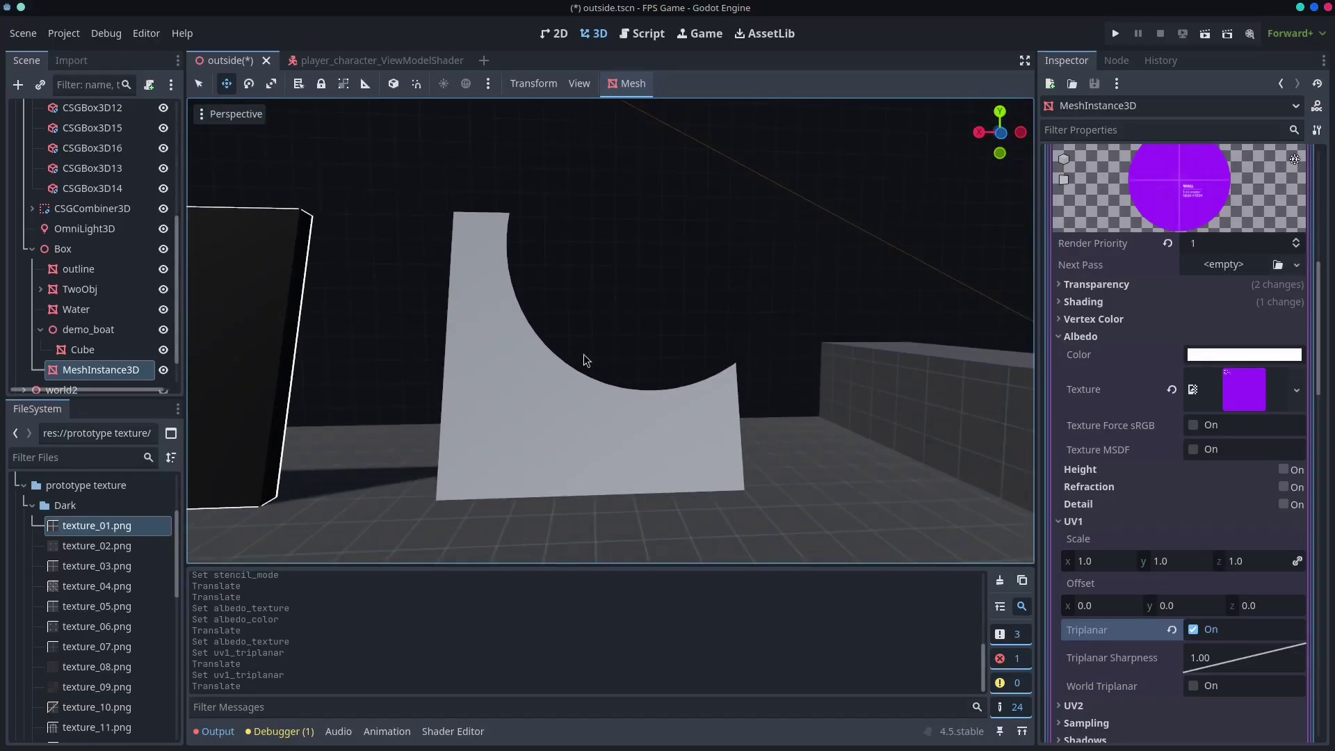
click(41, 329)
click(40, 289)
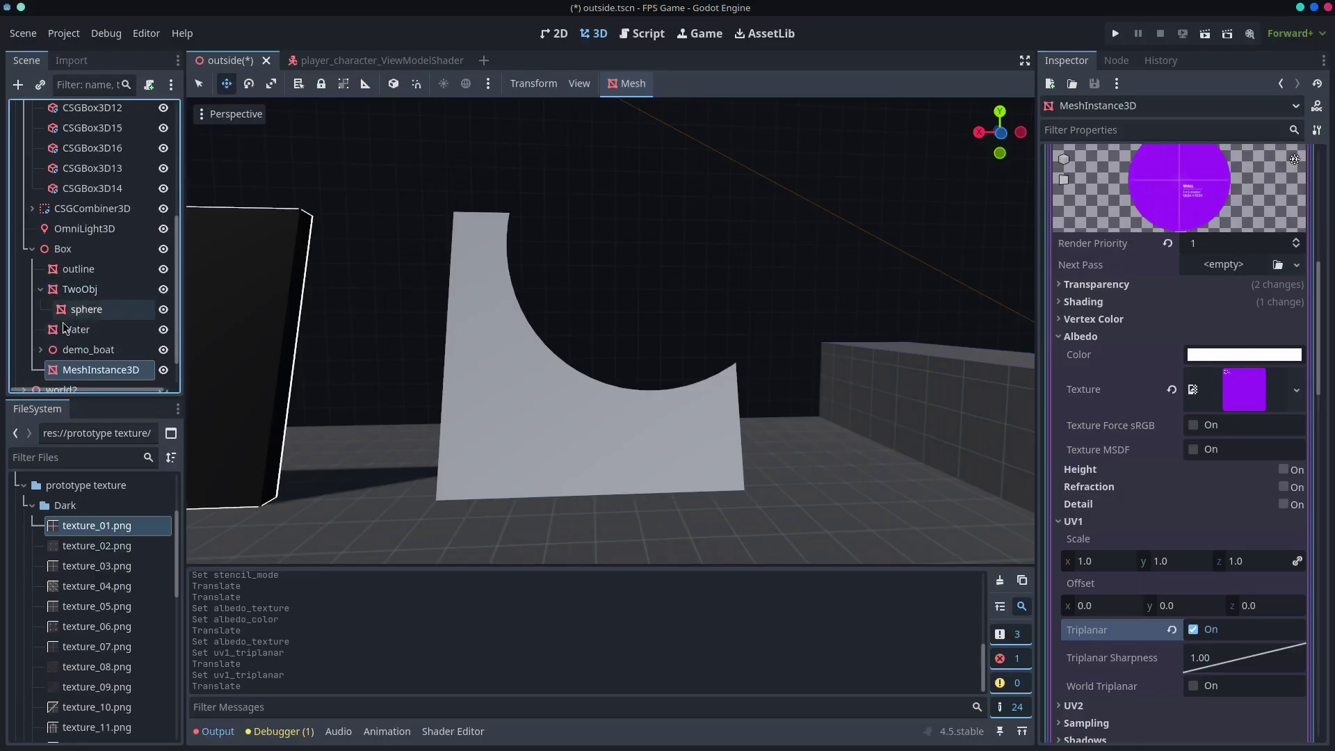
click(87, 291)
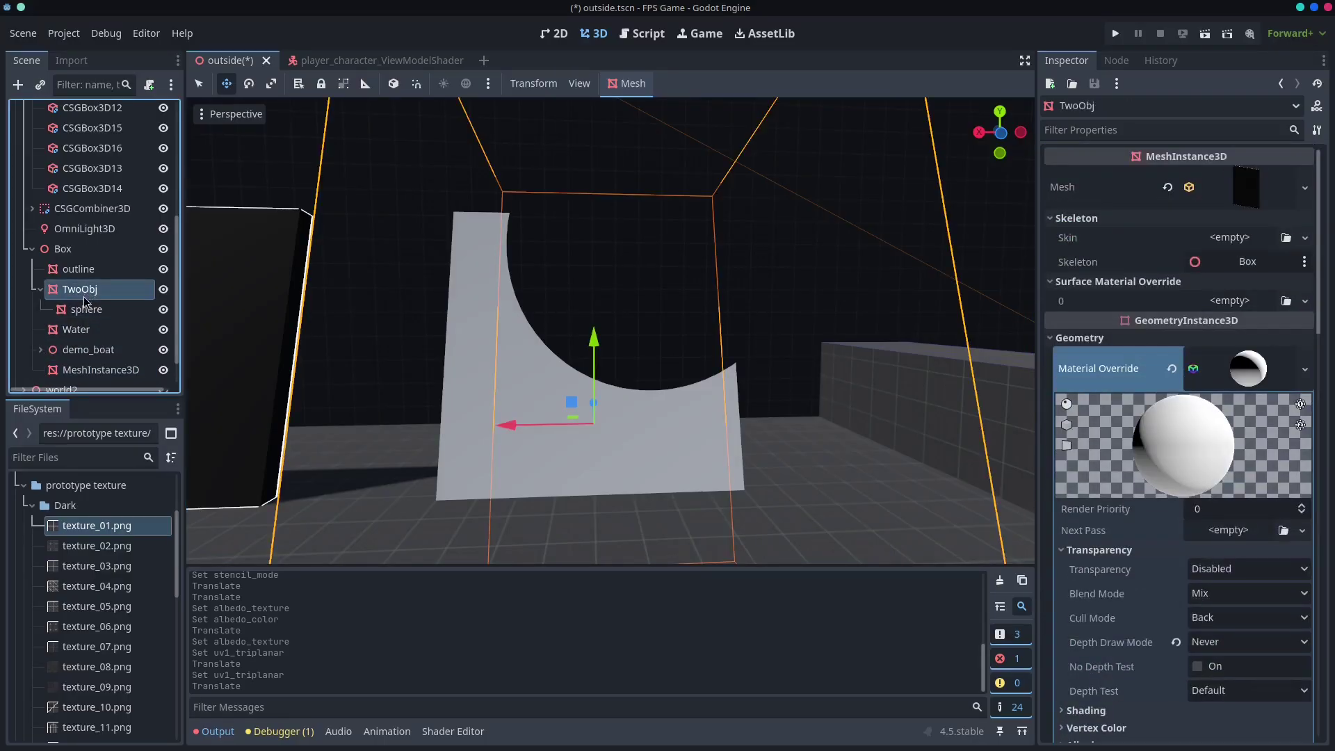
click(163, 309)
click(163, 310)
Select the sphere under TwoObj and move it around to shift the cut-out in the block.
click(513, 278)
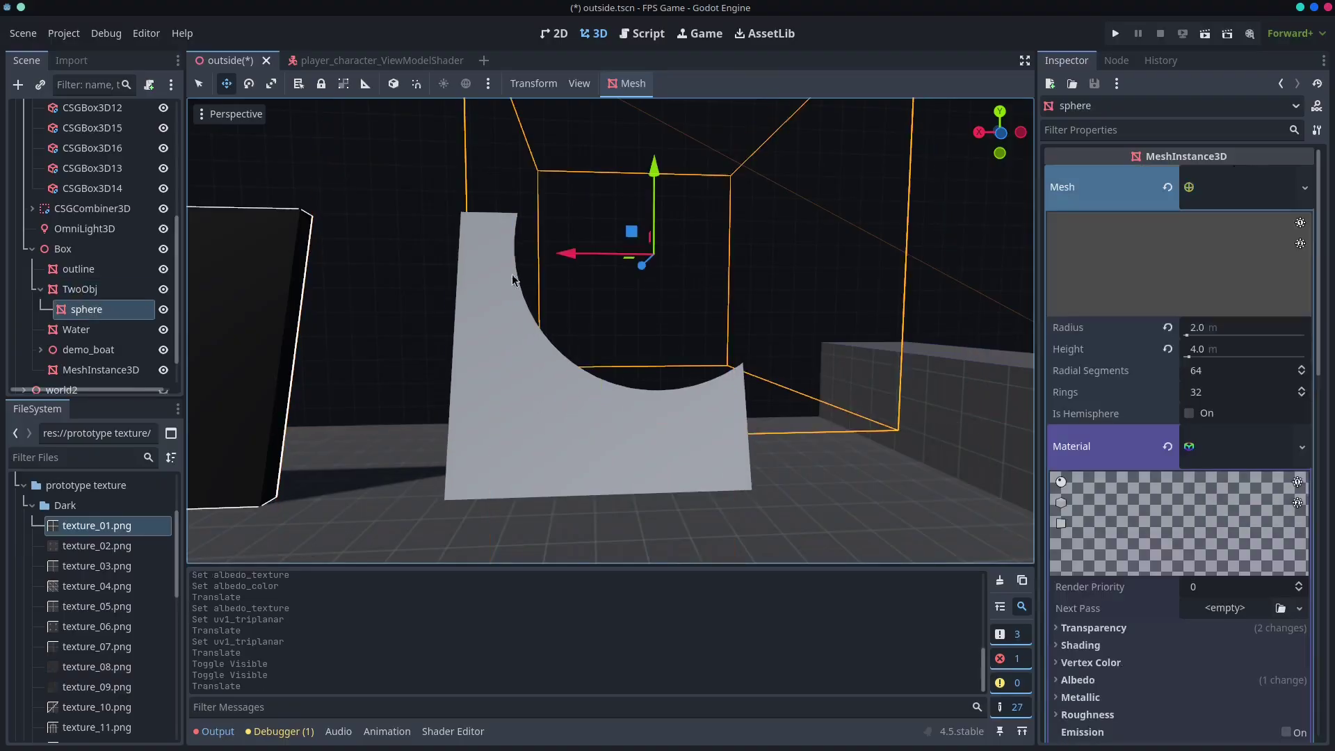
mouse_move(566, 253)
mouse_down()
mouse_move(411, 266)
mouse_move(626, 264)
mouse_move(545, 259)
mouse_move(563, 257)
mouse_up()
right_drag(696, 300, 729, 259)
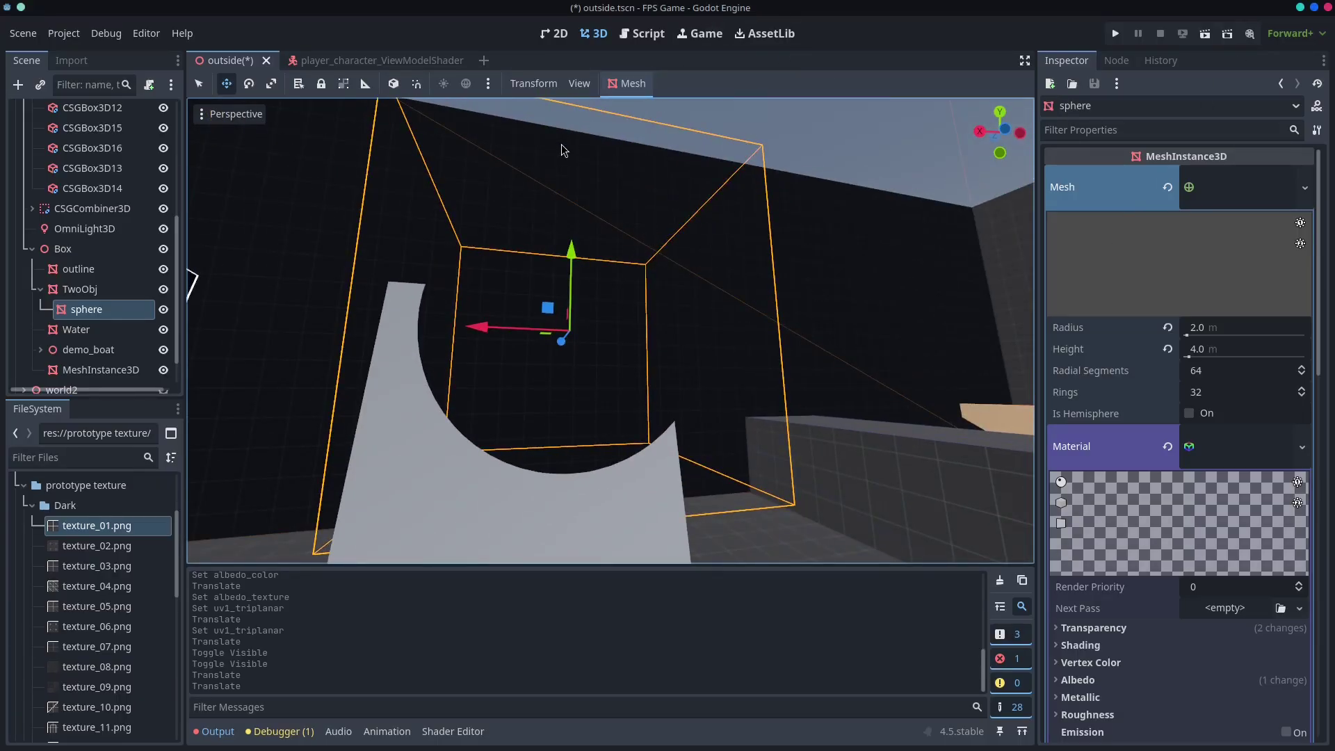
drag(524, 333, 864, 376)
Expand and examine the stencil settings of the sphere's material.
scroll(1288, 527, down, 3)
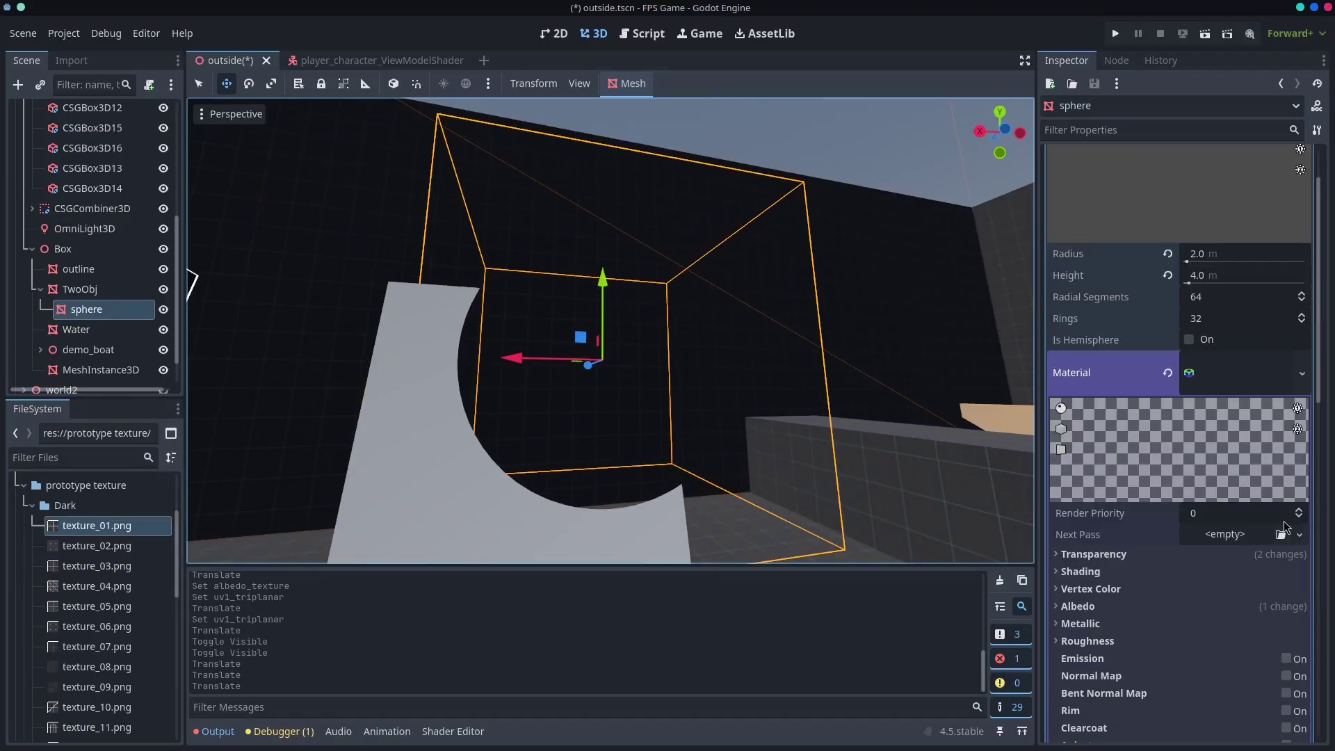
right_drag(766, 345, 750, 411)
scroll(1249, 506, down, 6)
scroll(1224, 466, down, 15)
scroll(1203, 430, up, 8)
click(1190, 357)
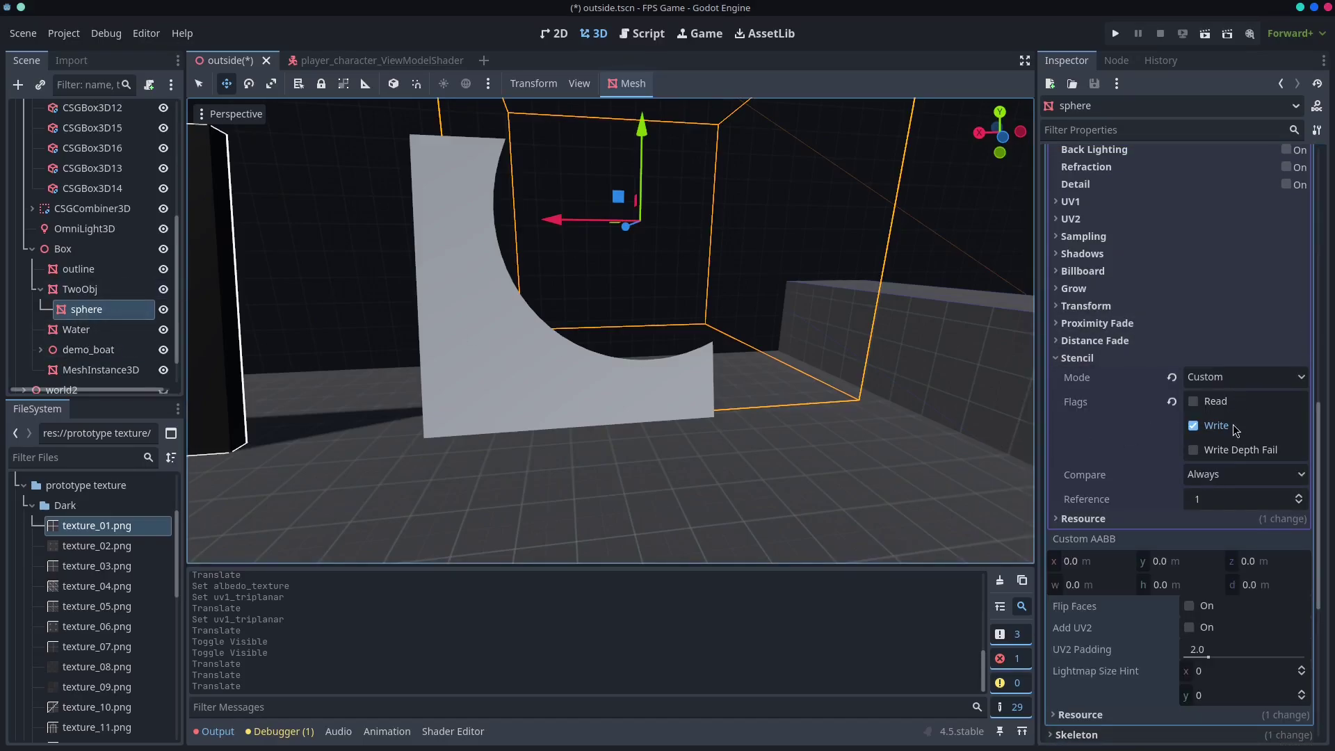
Expand the sphere material's albedo and transparency settings, turn off No Depth Test, and check the cut-out from several angles.
scroll(1229, 424, up, 3)
scroll(1182, 348, up, 3)
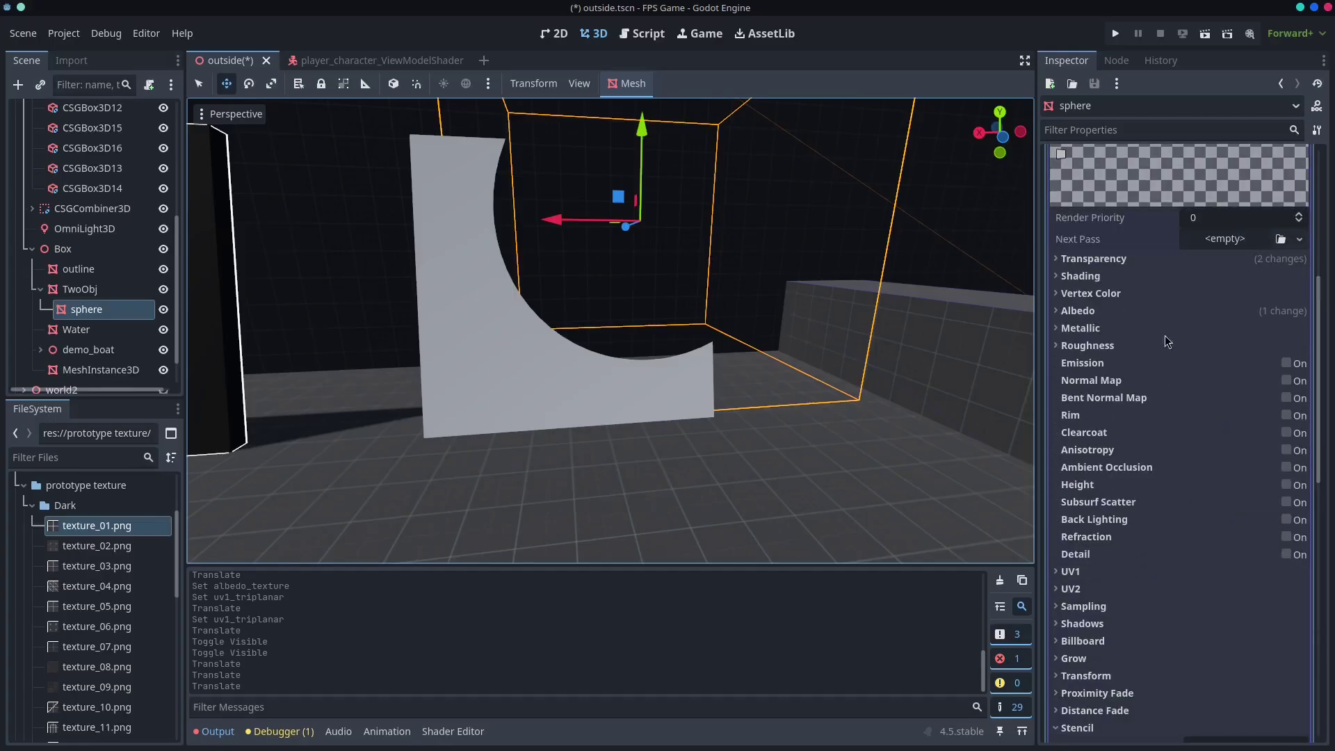
click(1200, 313)
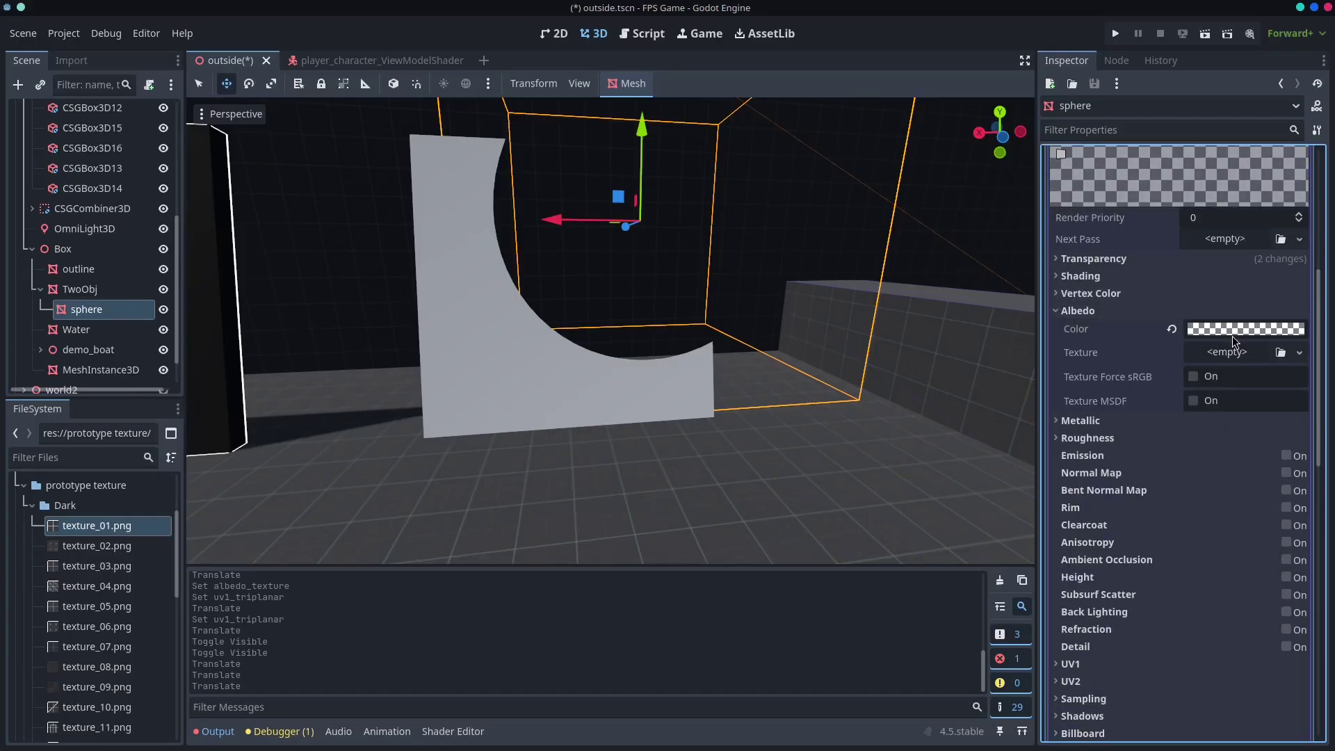
click(1212, 259)
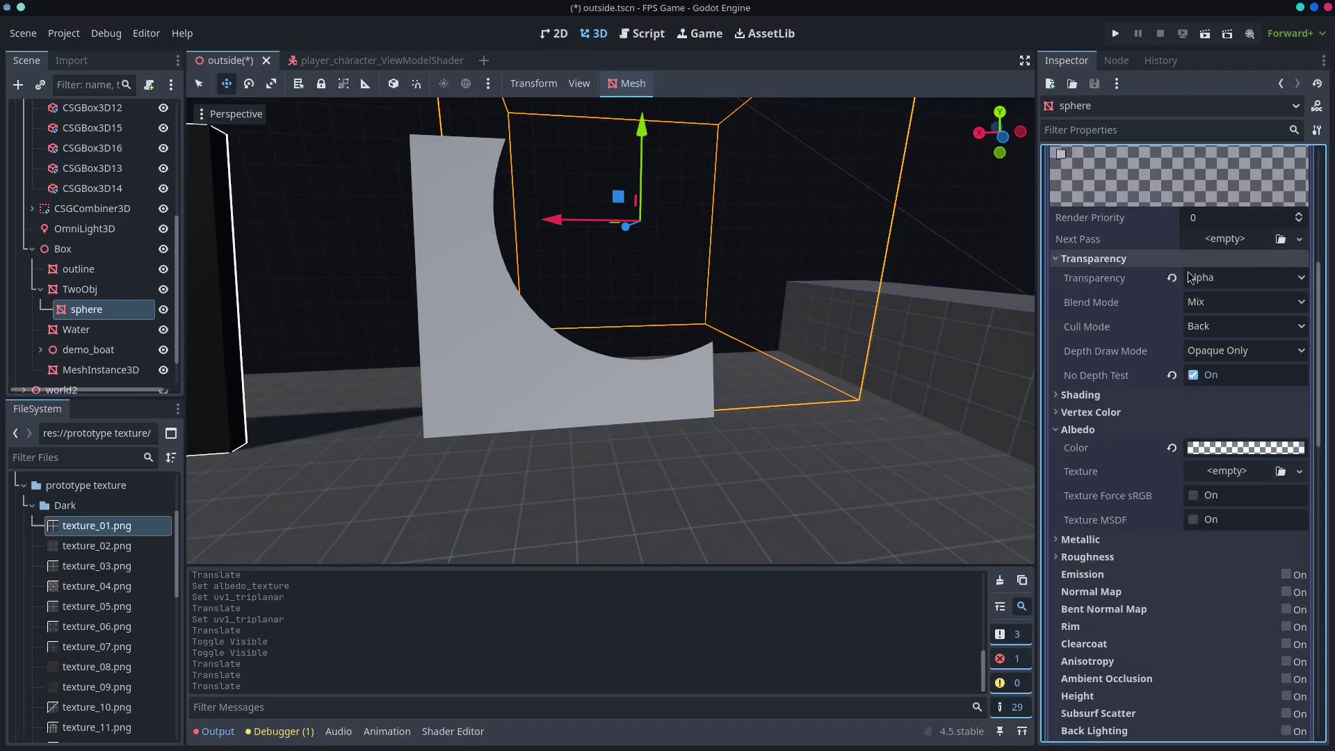
click(1191, 375)
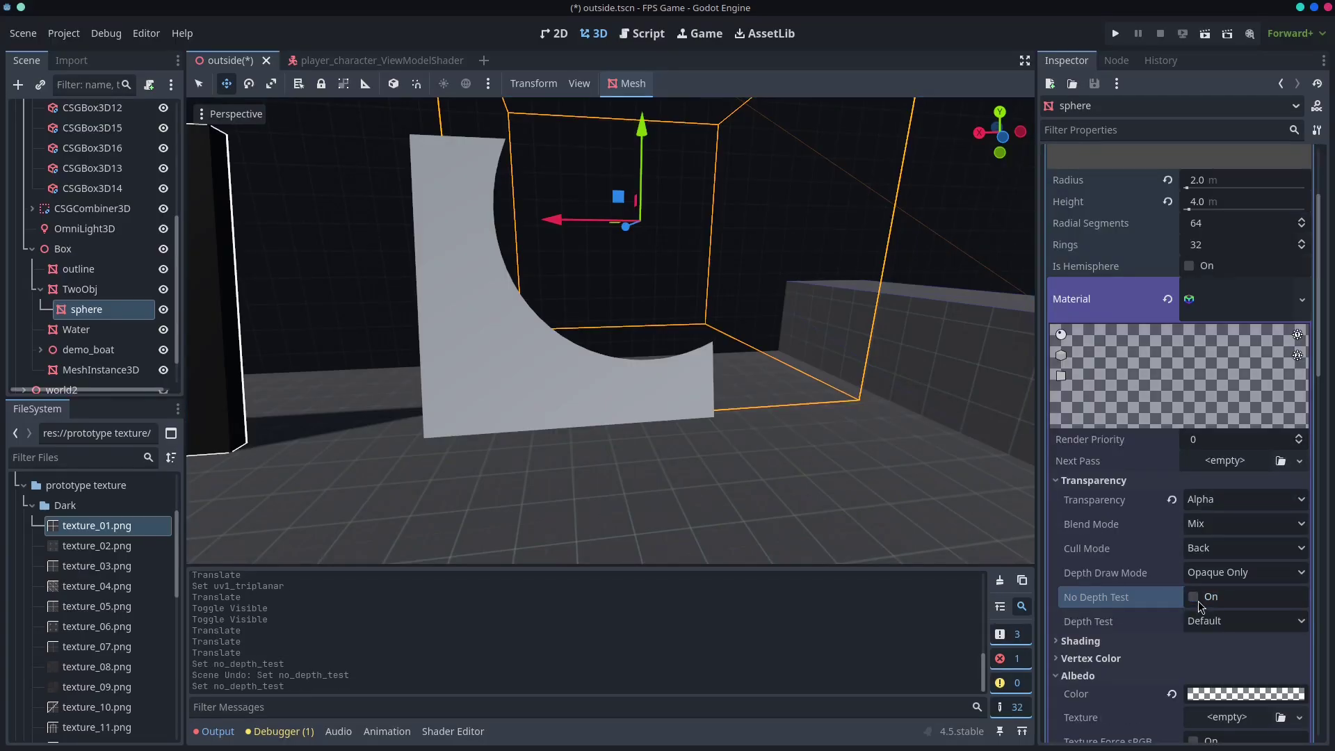
right_drag(915, 409, 757, 375)
key(d)
key(a)
right_drag(610, 330, 707, 308)
key(w)
Select TwoObj and examine the transparency and stencil settings of its override material.
click(80, 289)
scroll(1166, 470, down, 3)
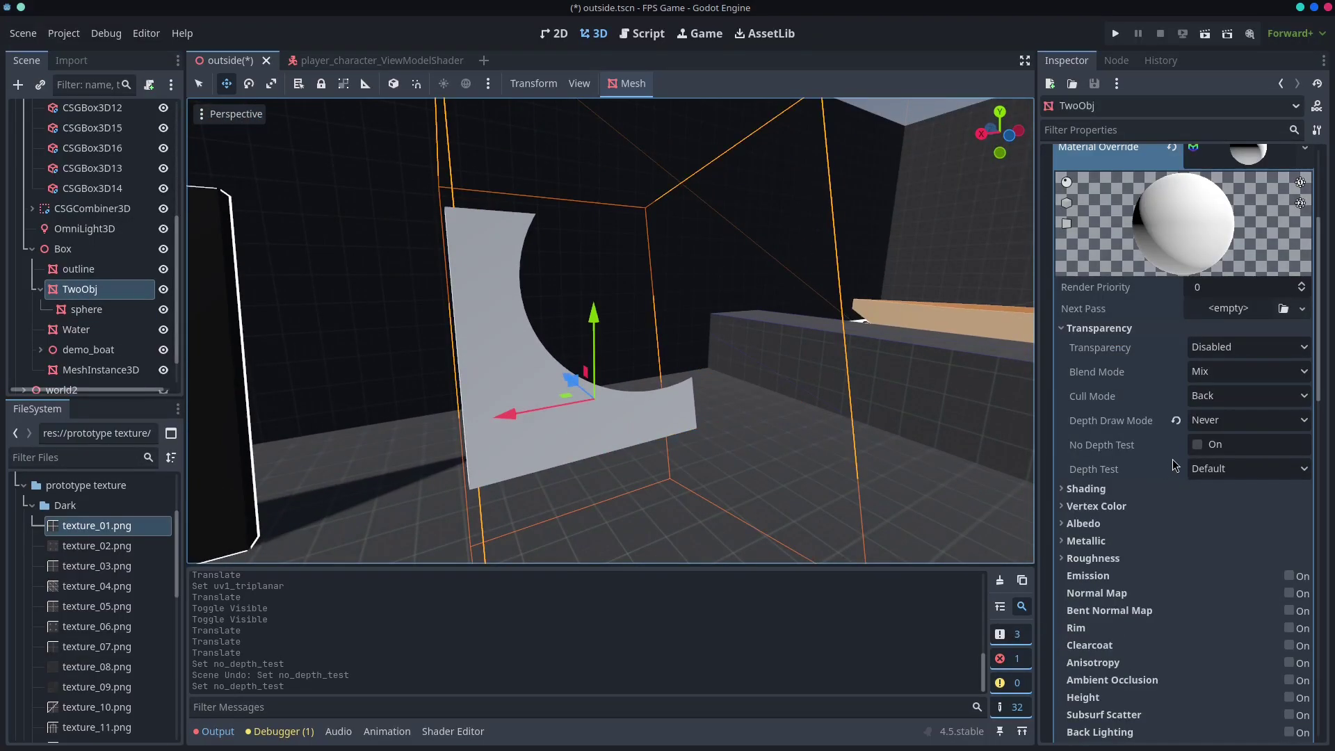
right_drag(762, 262, 677, 285)
key(w)
key(d)
scroll(1209, 491, down, 7)
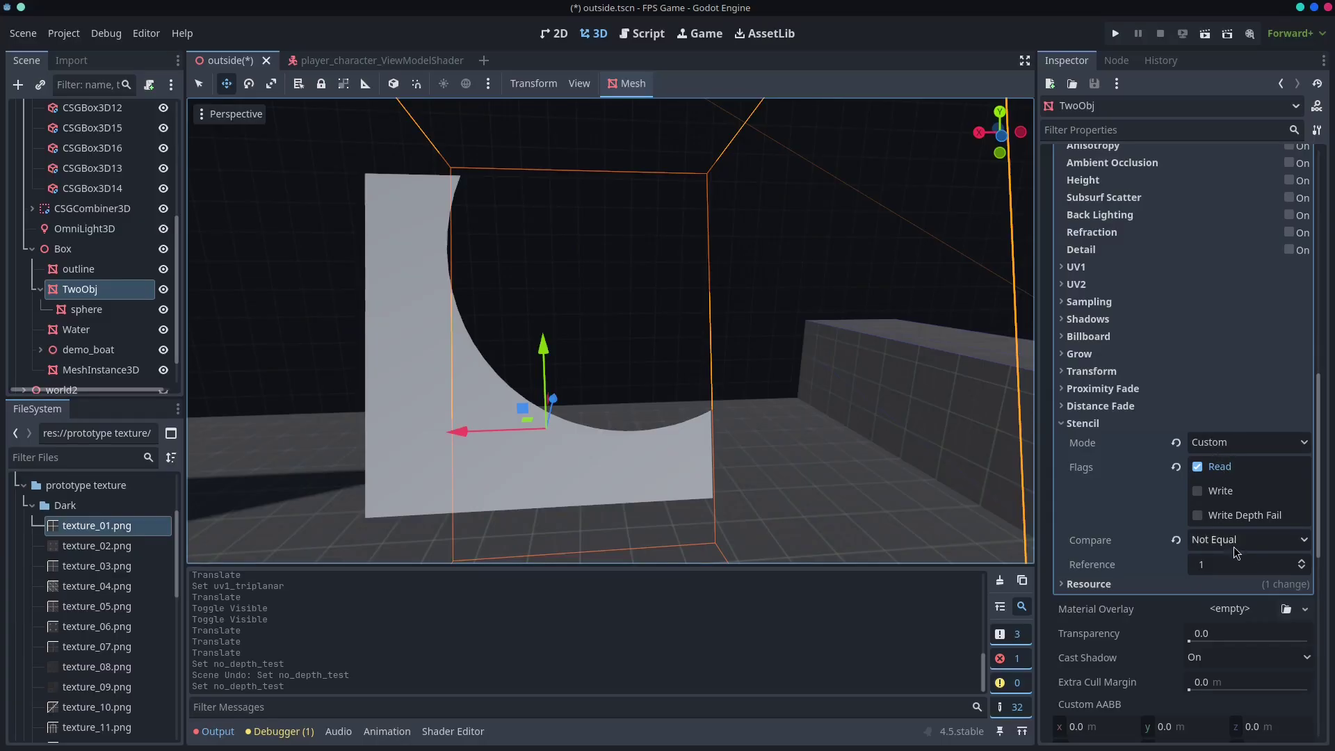
Try Less and then Equal as the stencil Compare mode of TwoObj's material.
click(1233, 547)
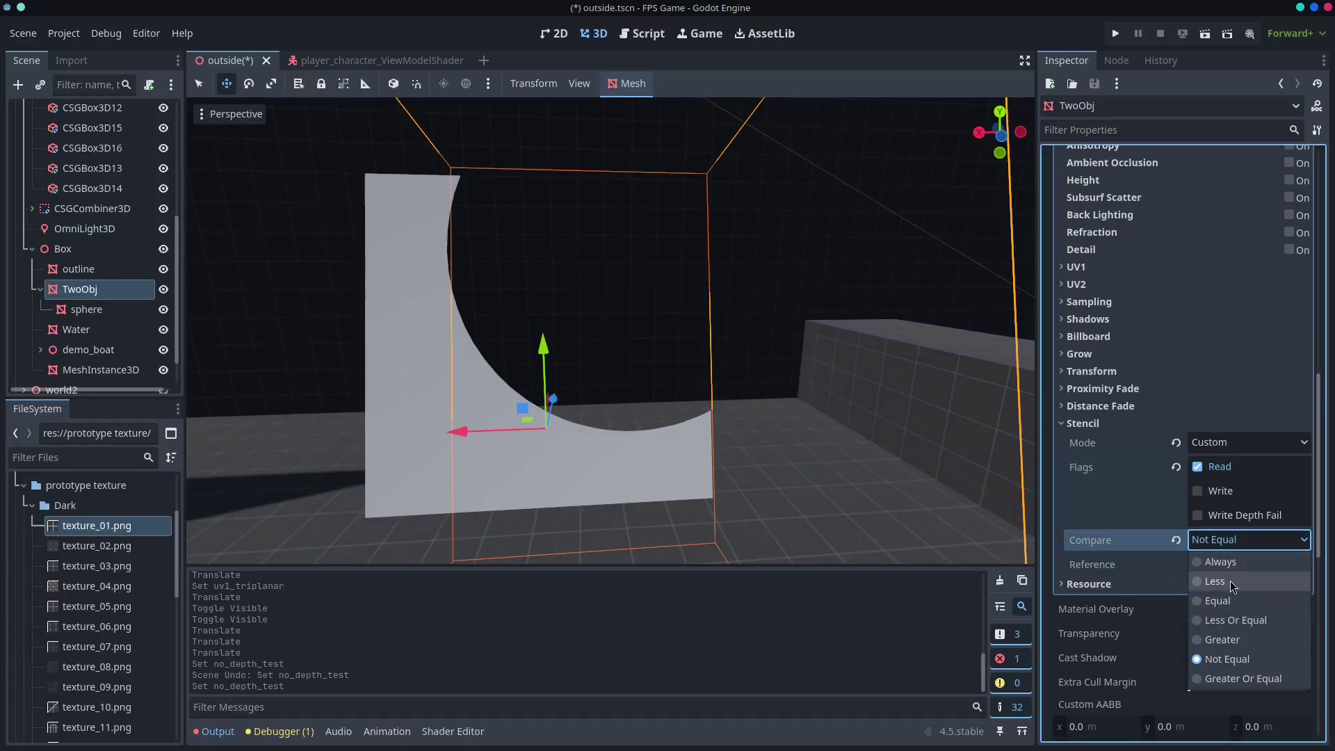
click(1226, 582)
click(1225, 545)
click(1224, 600)
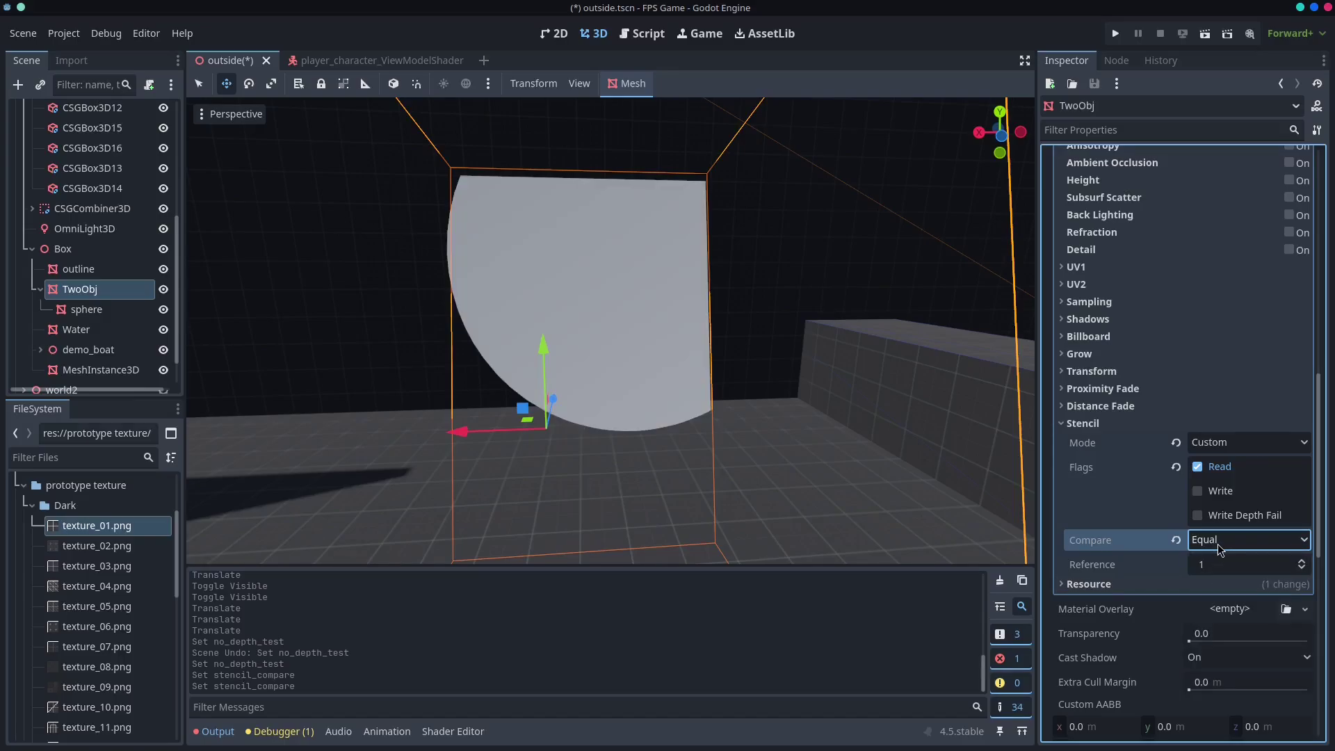
click(1225, 540)
click(443, 417)
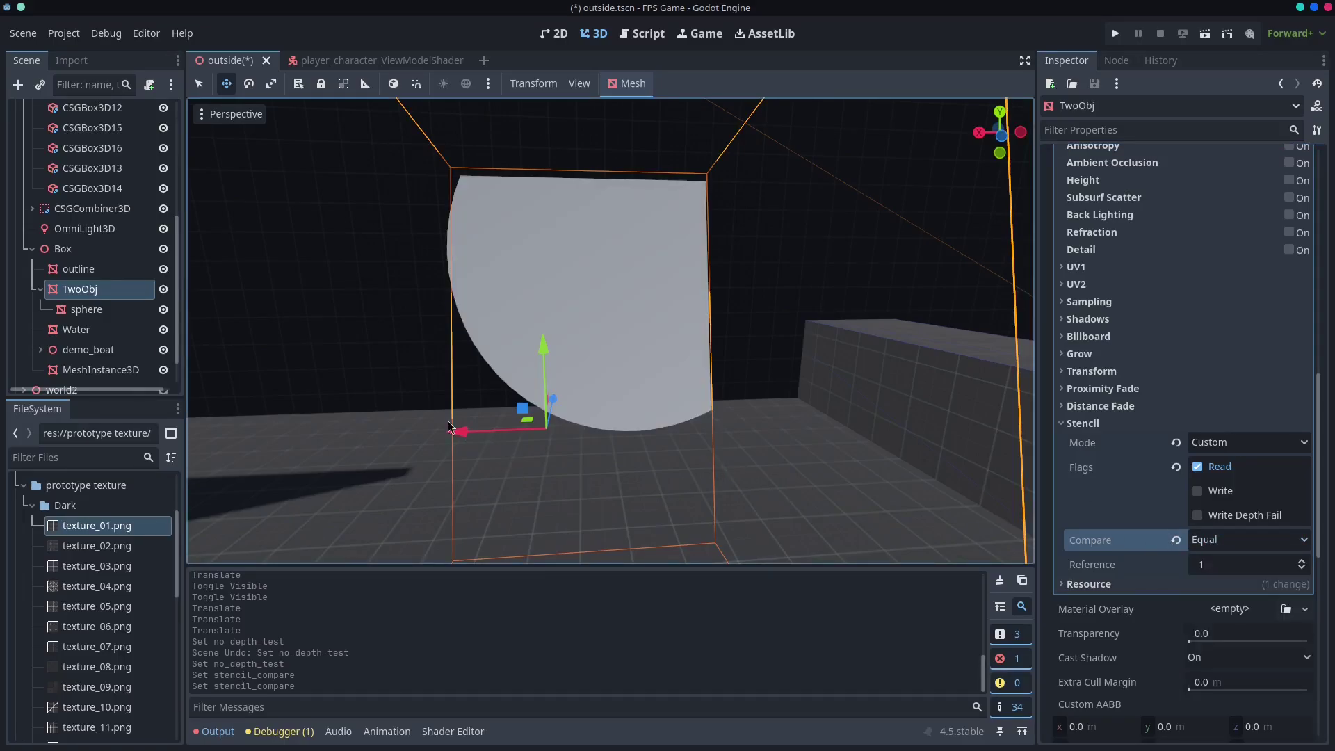
Try moving TwoObj along its red axis, save the scene, and undo the move.
drag(464, 433, 333, 417)
key(ctrl+s)
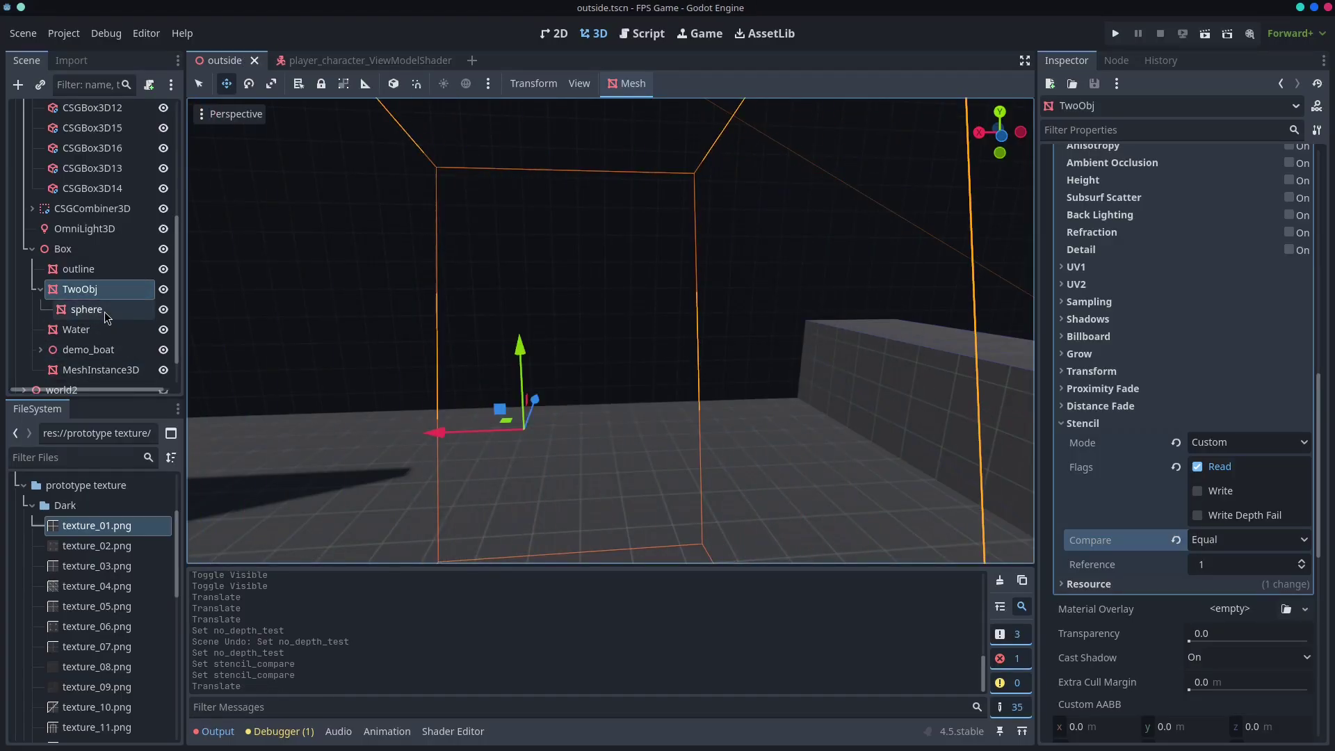
key(ctrl+z)
Select the sphere under TwoObj and lower it to shift the stencilled area of the block.
click(105, 313)
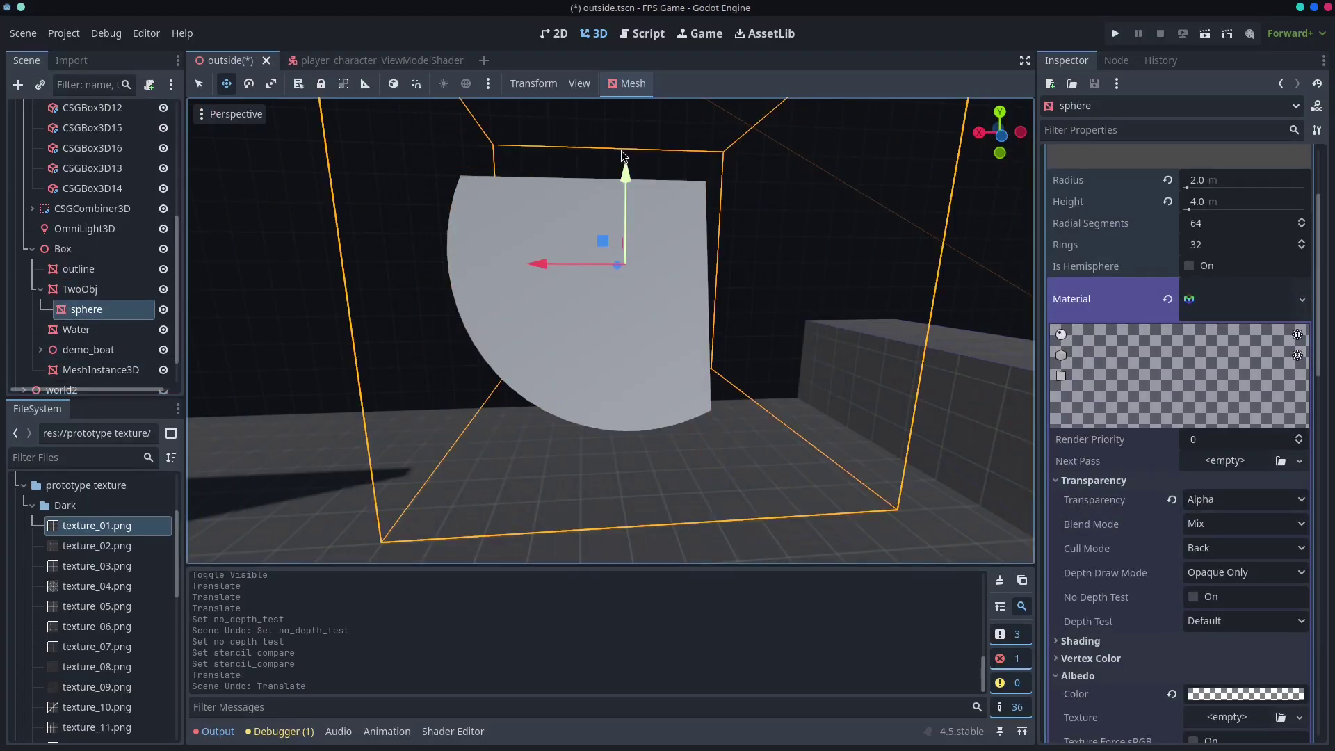
drag(623, 154, 572, 249)
drag(554, 353, 675, 391)
click(741, 401)
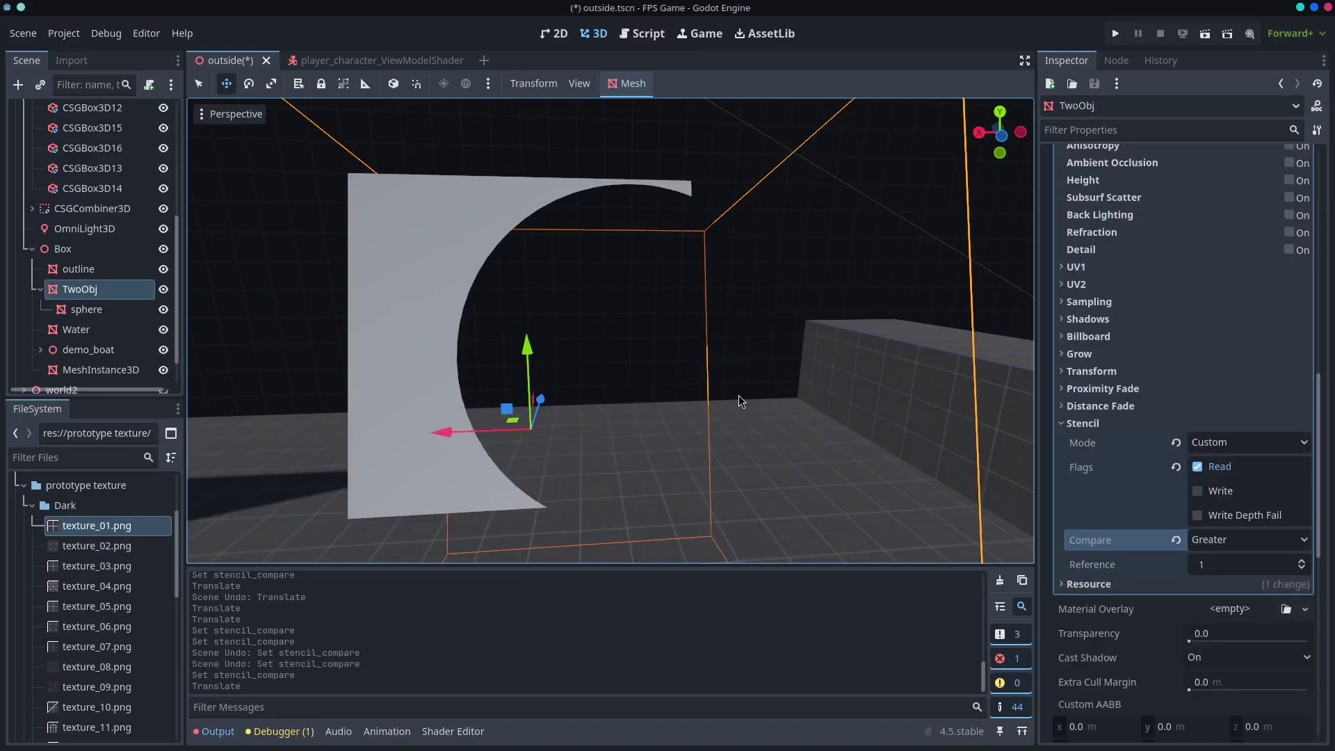
Toggle the stencil Read flag of TwoObj's material off and on, and reset its Depth Draw Mode to Opaque Only.
click(1220, 475)
click(1221, 468)
scroll(1214, 417, up, 4)
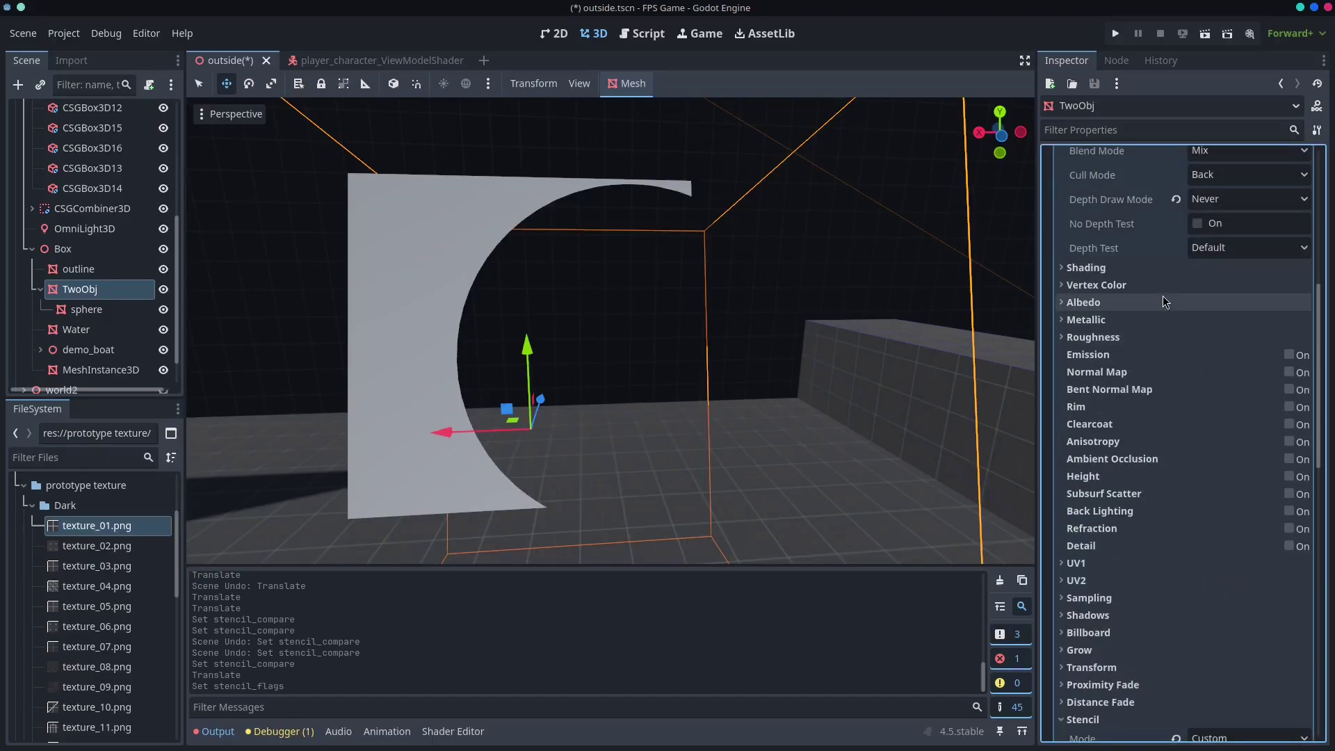
scroll(1165, 301, up, 5)
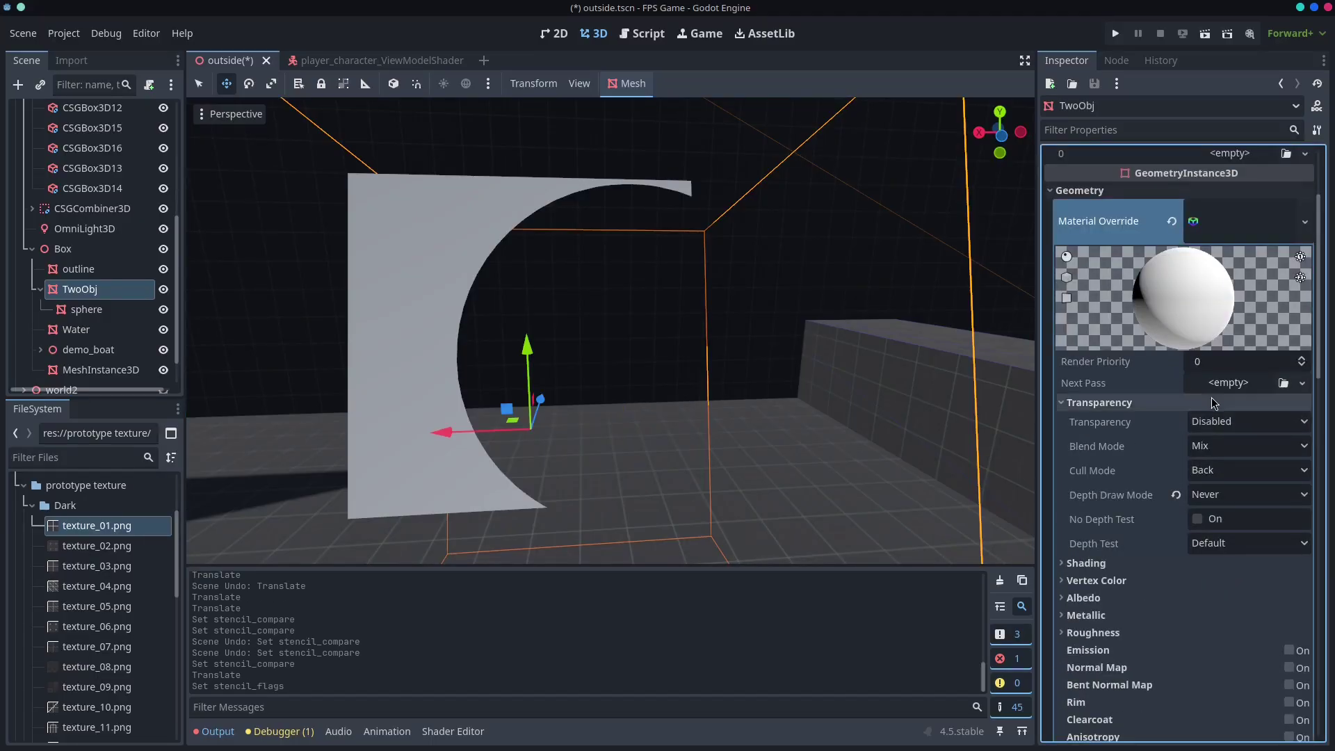
click(1176, 495)
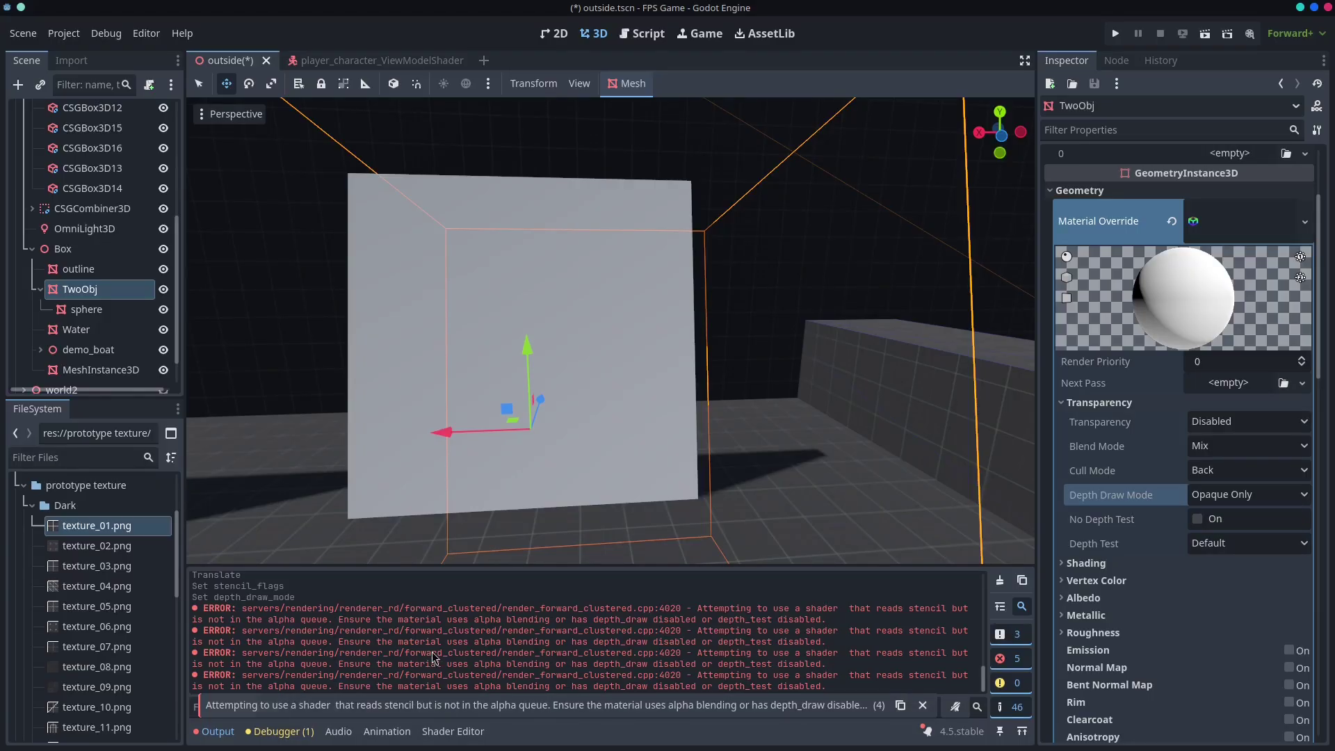
Try Always as the Depth Draw Mode of TwoObj's material, and then set it to Never.
scroll(1153, 569, down, 8)
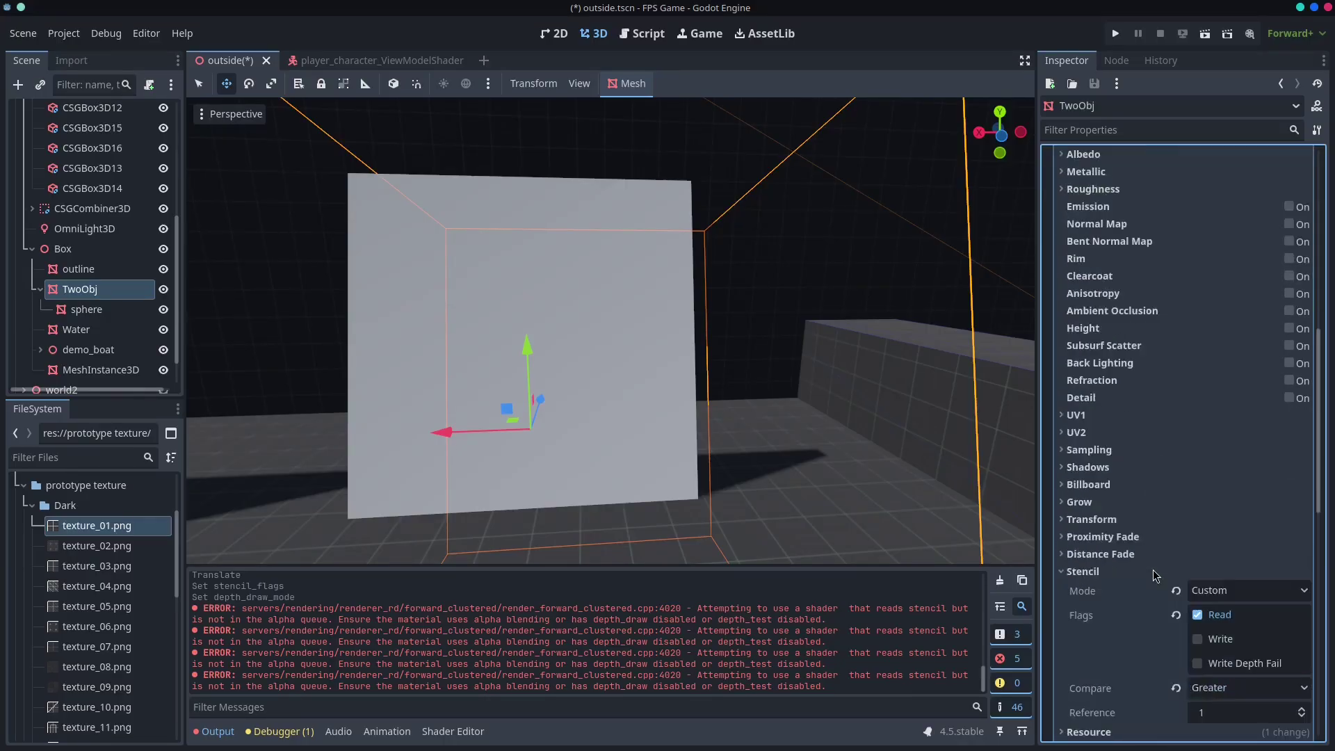
click(1196, 614)
scroll(1237, 612, up, 4)
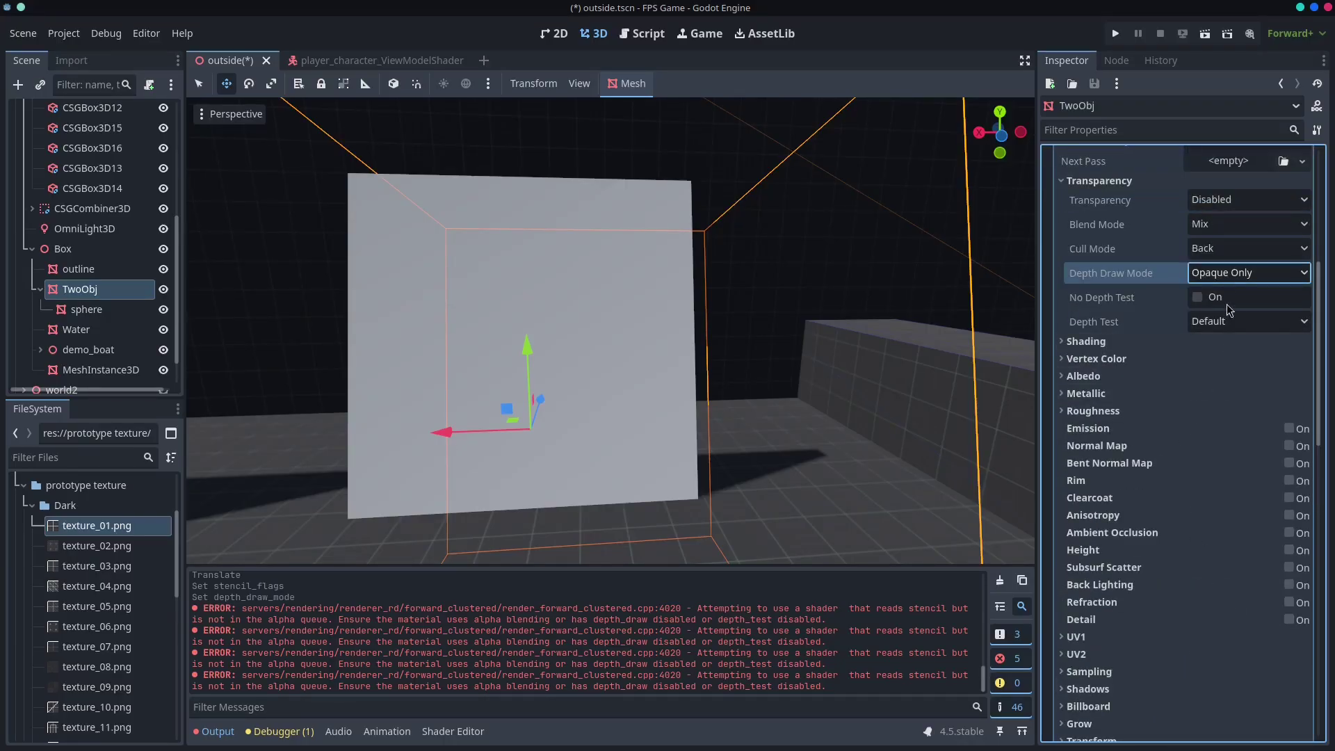
click(1231, 273)
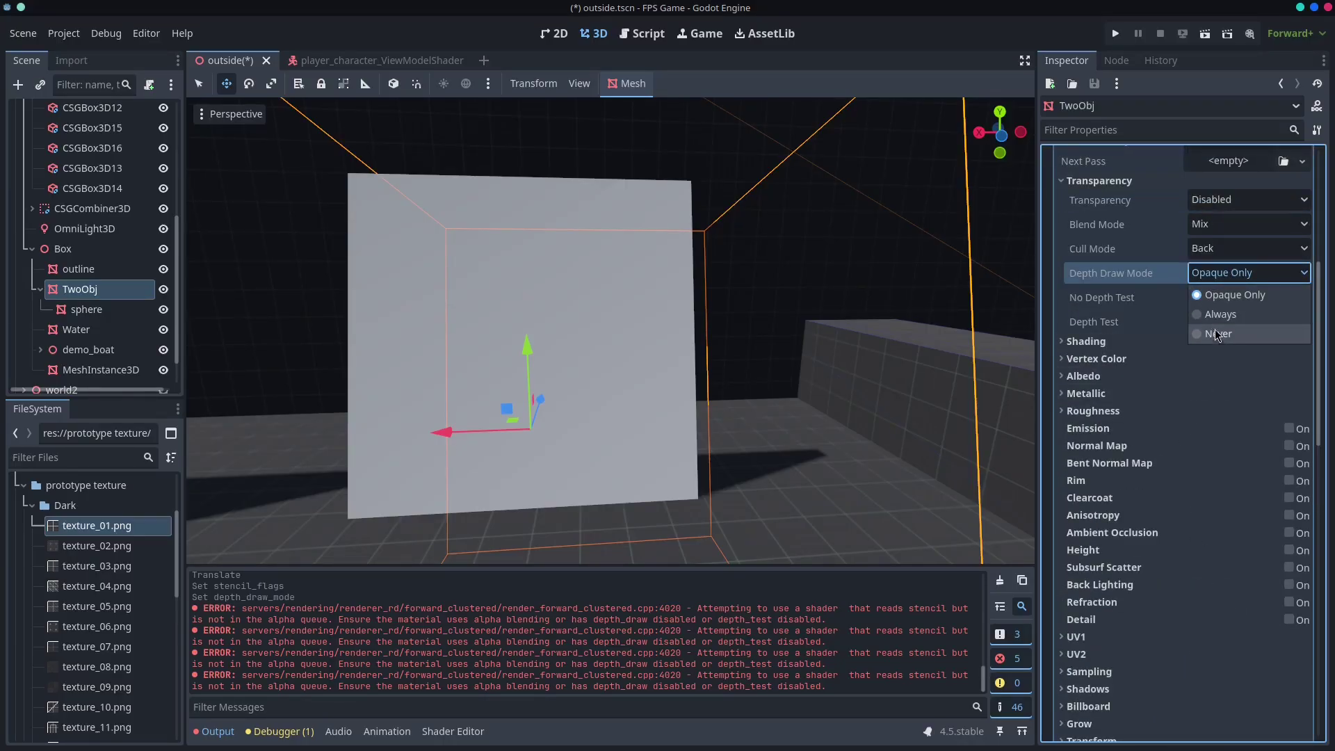
click(1220, 314)
click(1228, 277)
click(1224, 349)
Go to the boat in the water, inspect the Water node, and expand demo_boat to select its Cube mesh.
right_drag(868, 359, 898, 419)
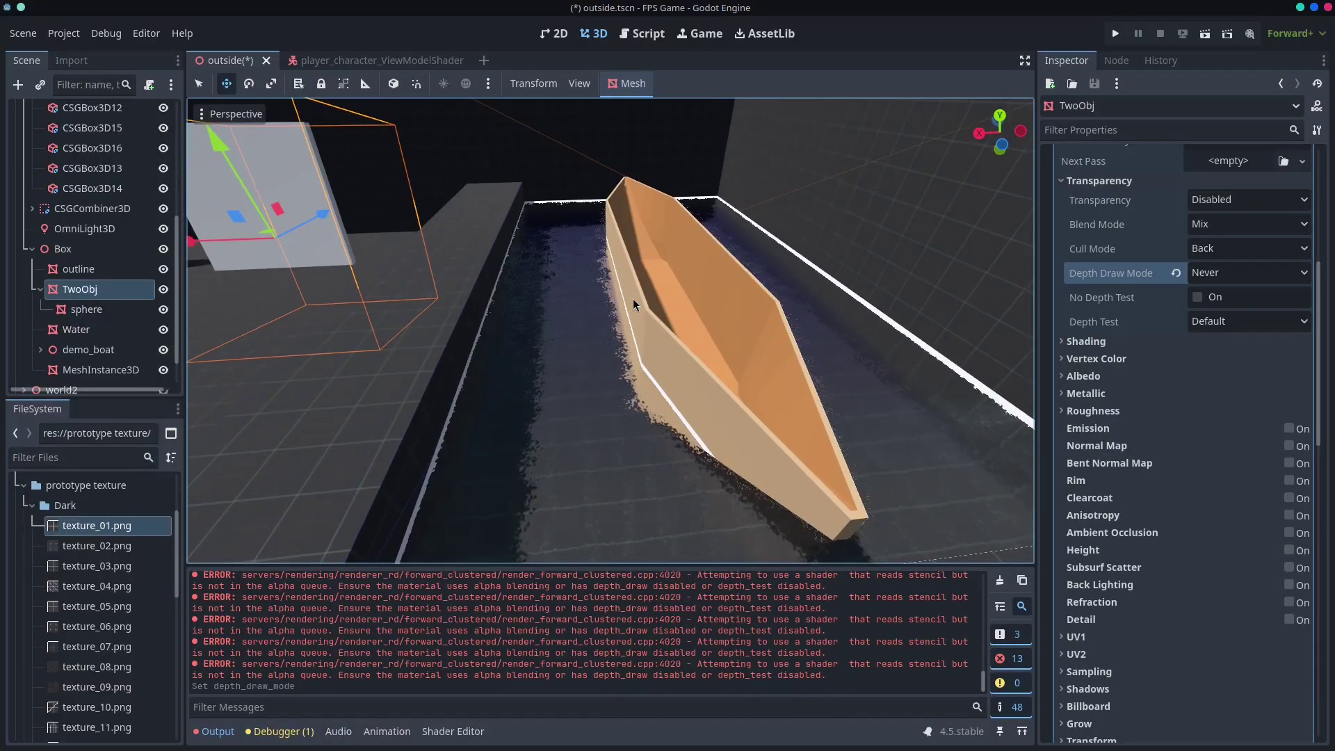
click(78, 330)
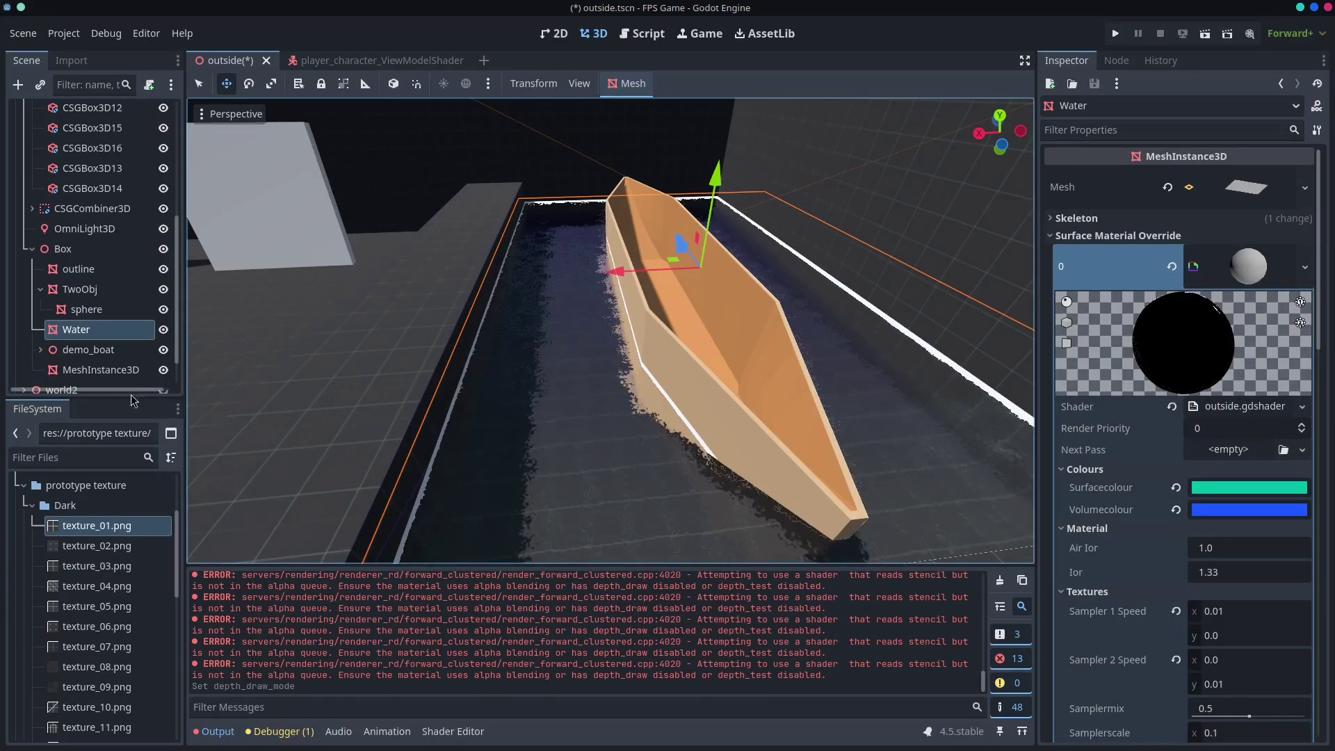
click(41, 349)
click(72, 374)
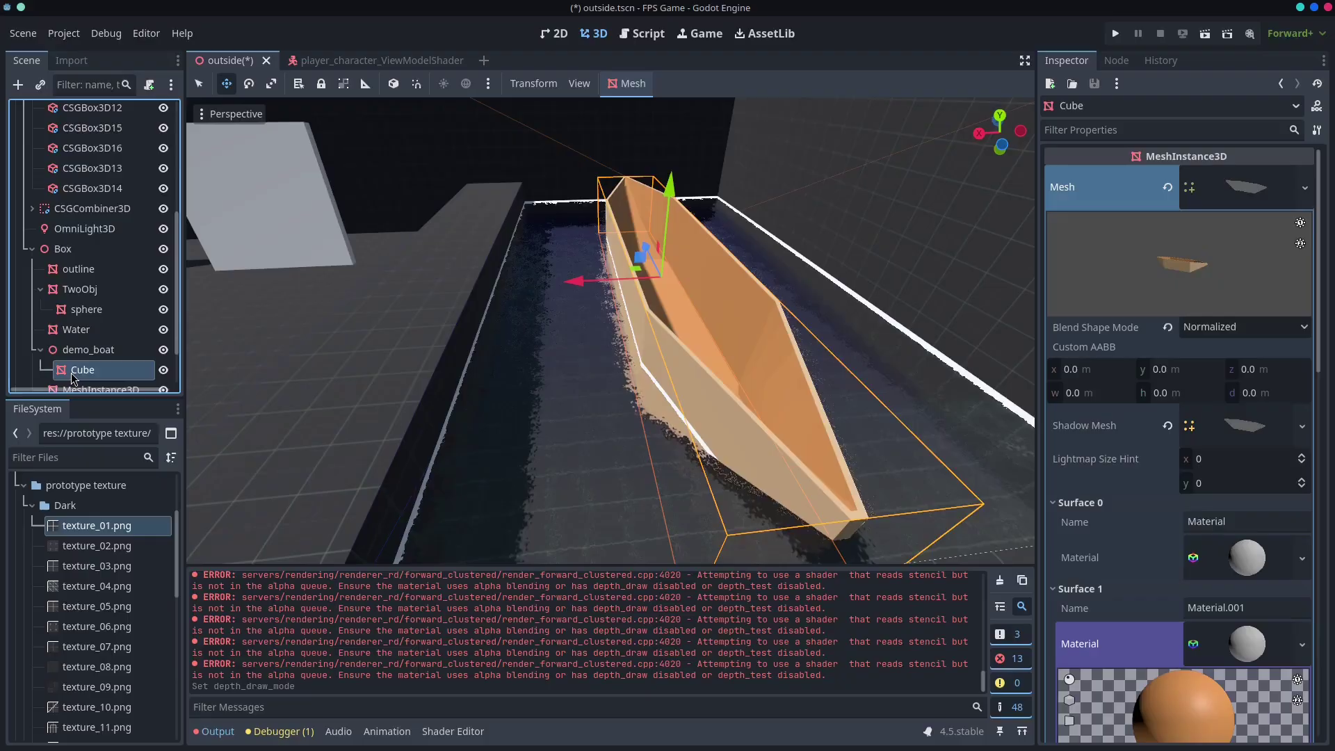
Check the Cube mesh's two surface materials and examine the stencil settings of Surface 1's Material.001.
scroll(1202, 422, down, 3)
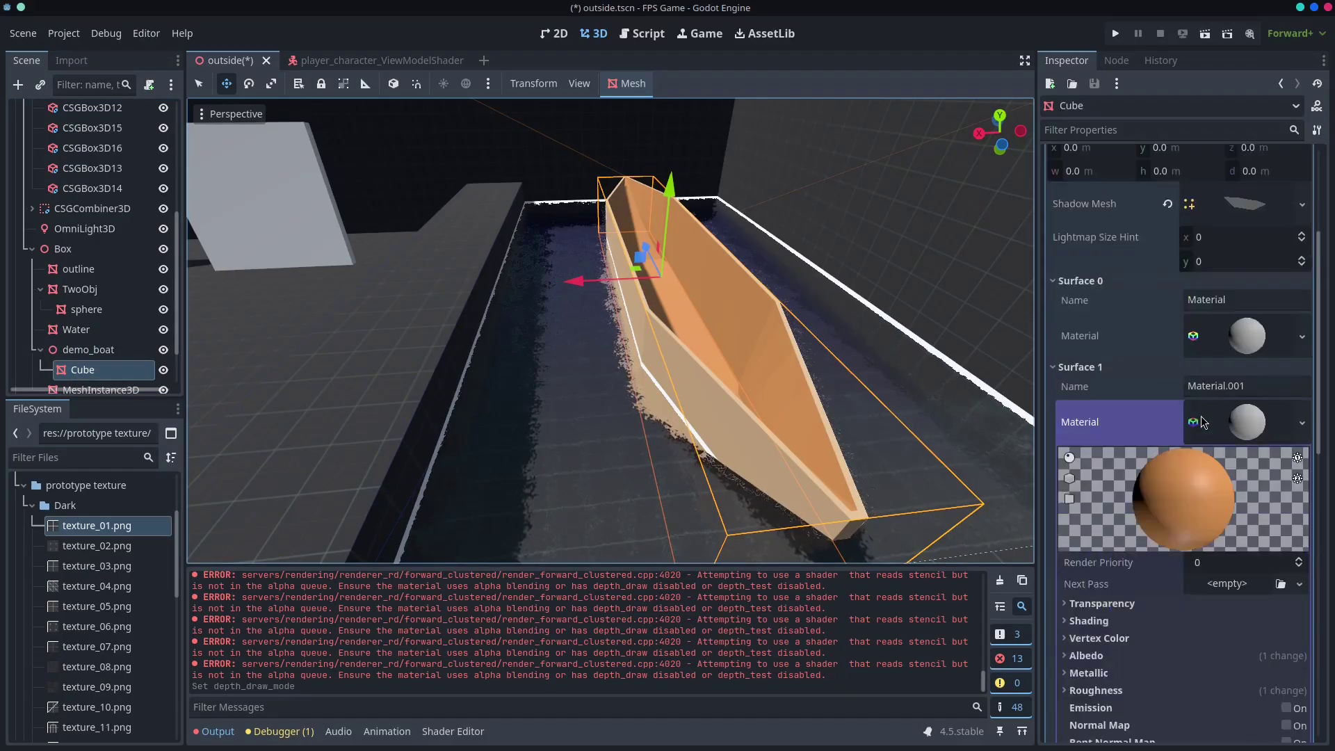
click(1235, 428)
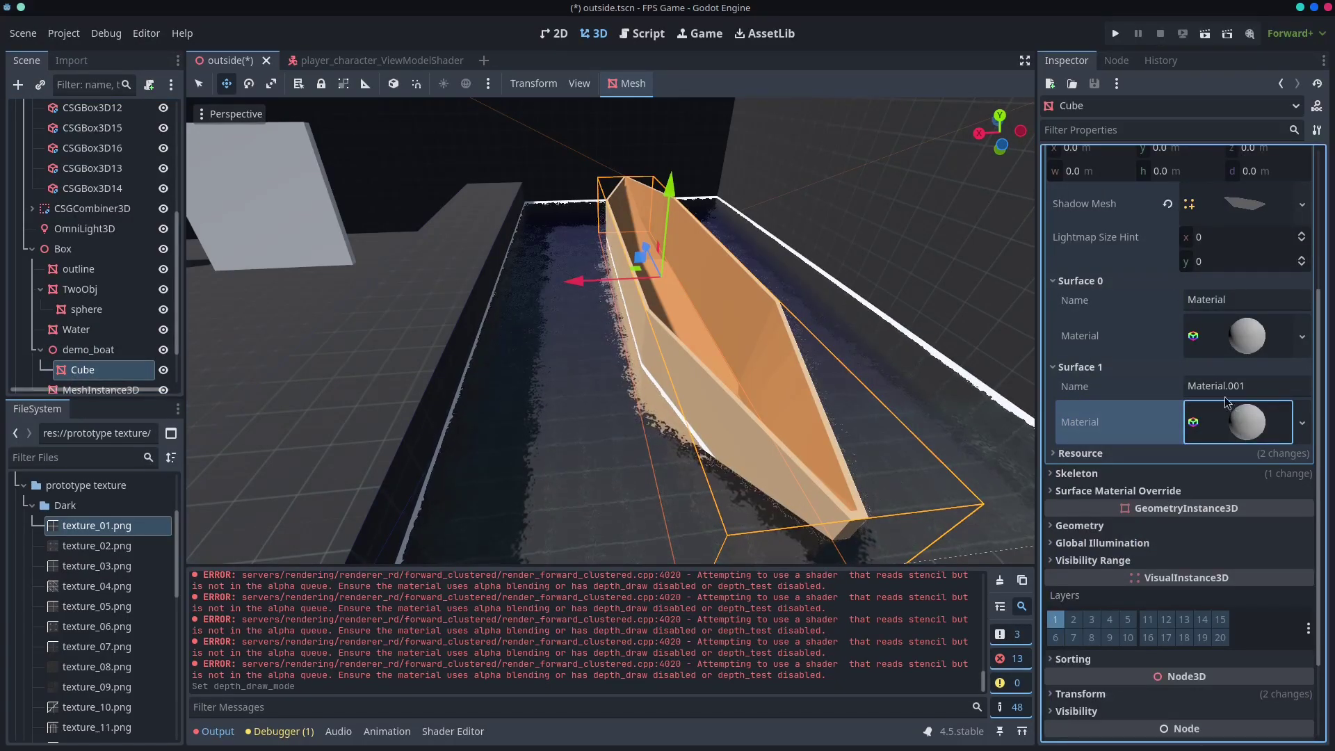
click(1272, 347)
click(1270, 349)
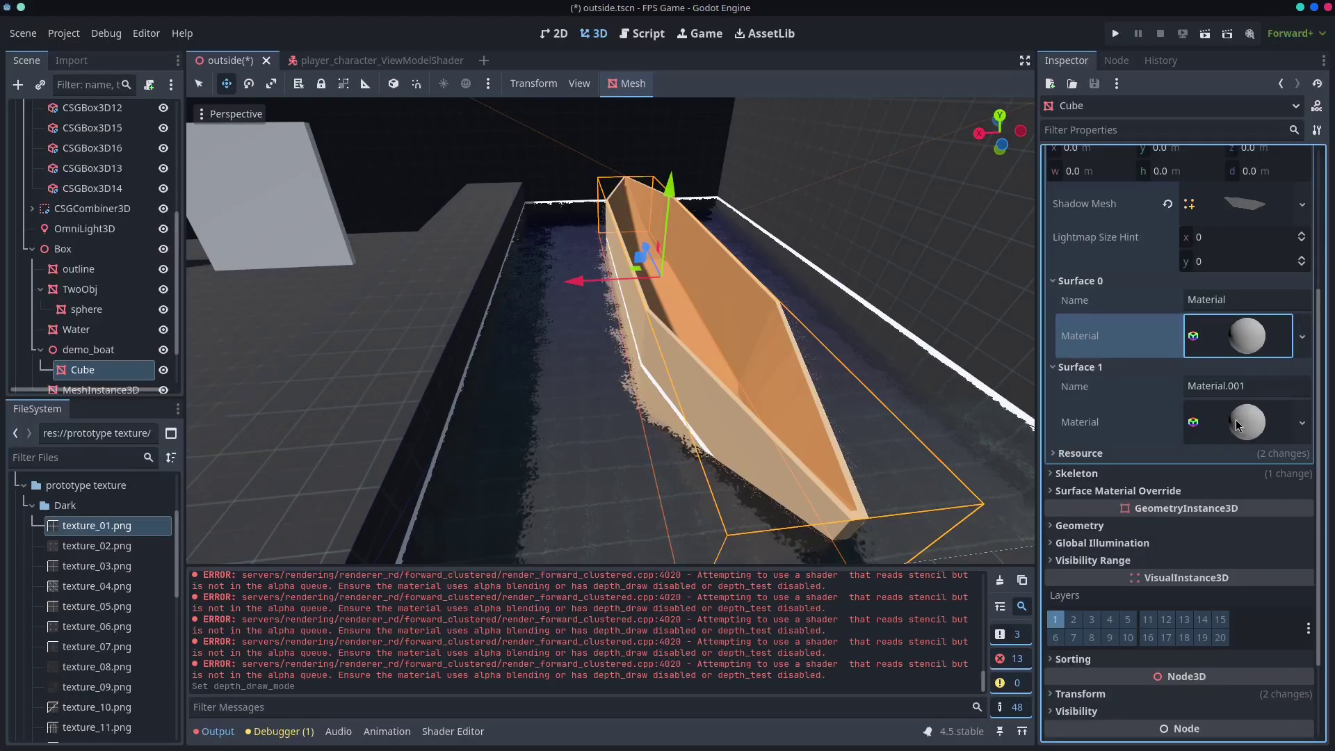
click(1244, 417)
scroll(1226, 445, down, 2)
scroll(1227, 445, down, 3)
scroll(1224, 445, up, 5)
scroll(1211, 422, down, 8)
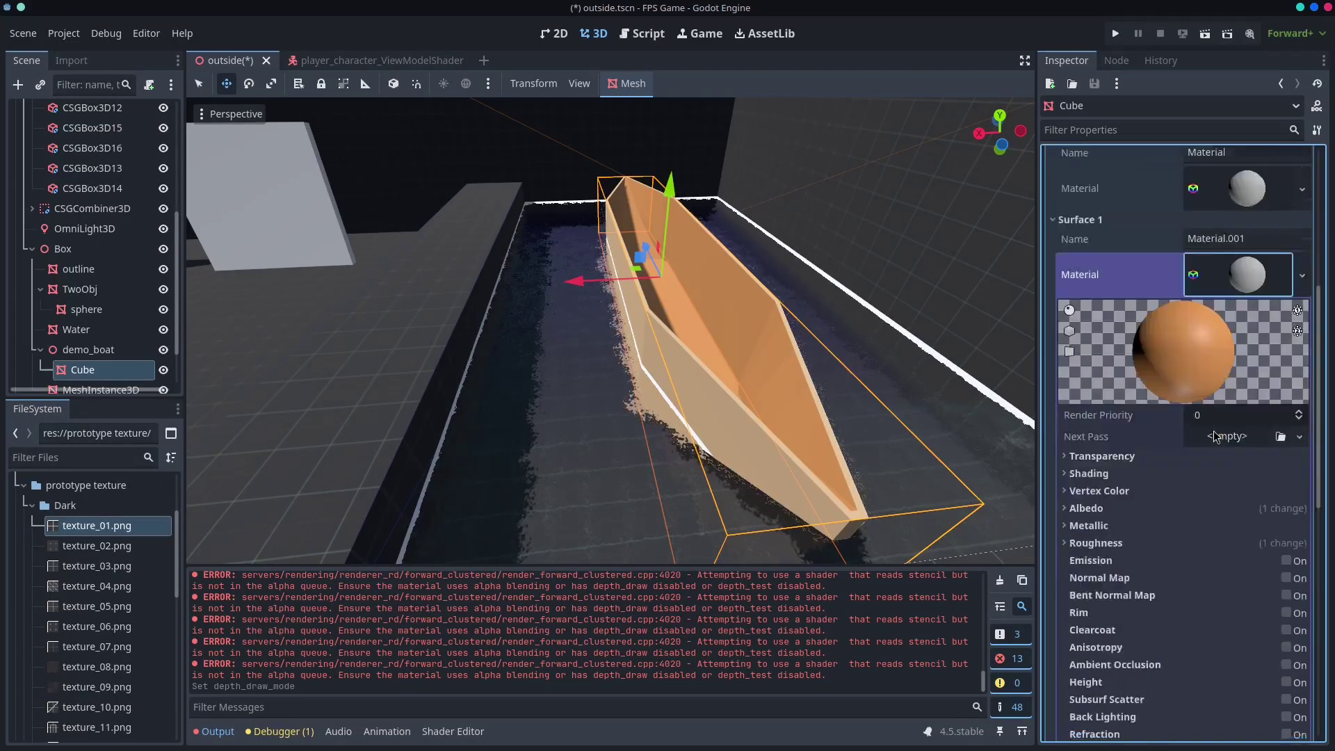
click(1189, 559)
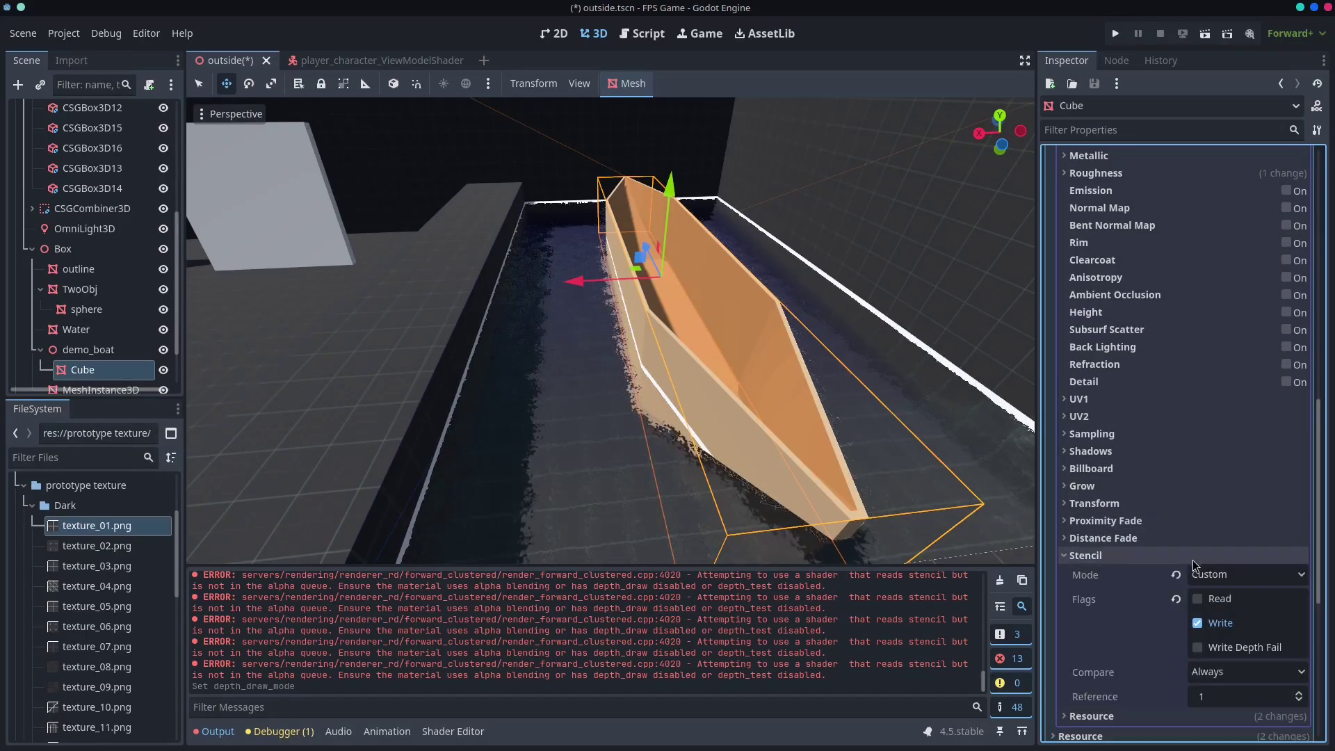
scroll(1228, 578, down, 2)
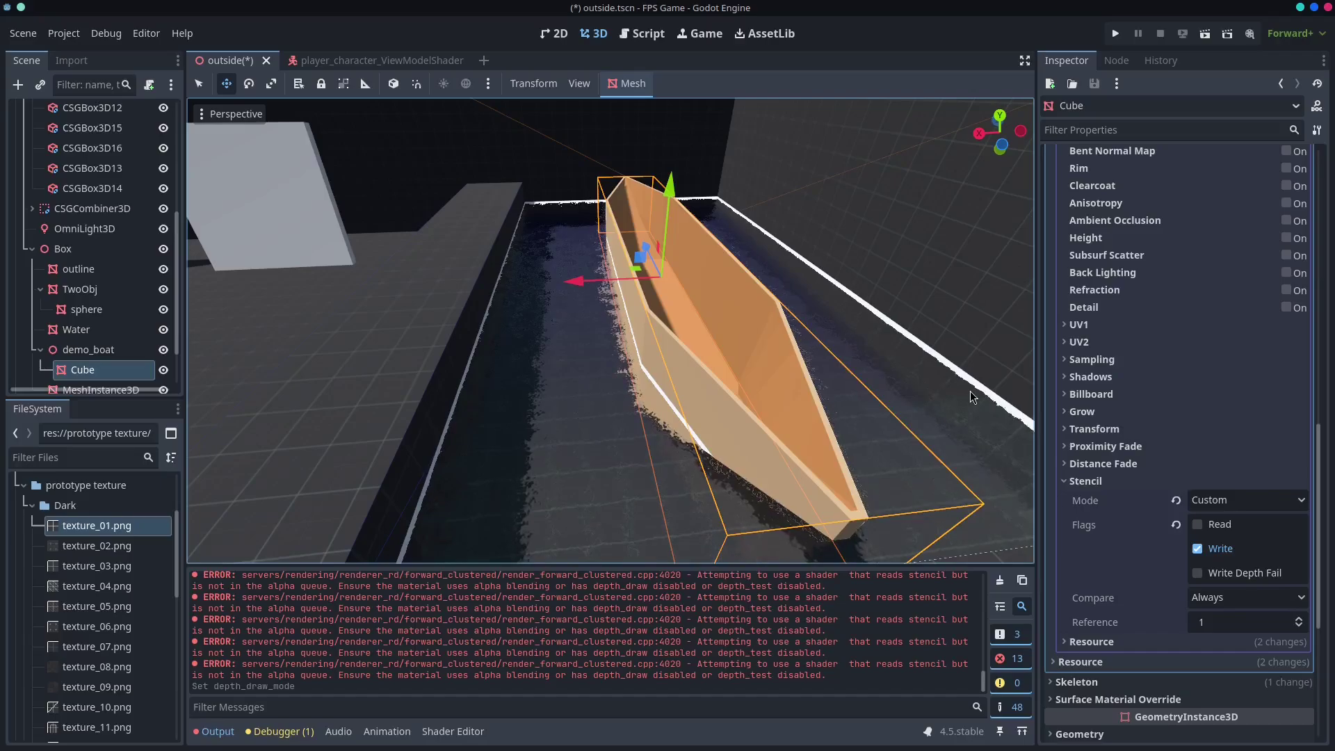
Look down into the boat, select the Water node, and open its outside.gdshader code.
key(w)
key(d)
right_drag(666, 323, 665, 323)
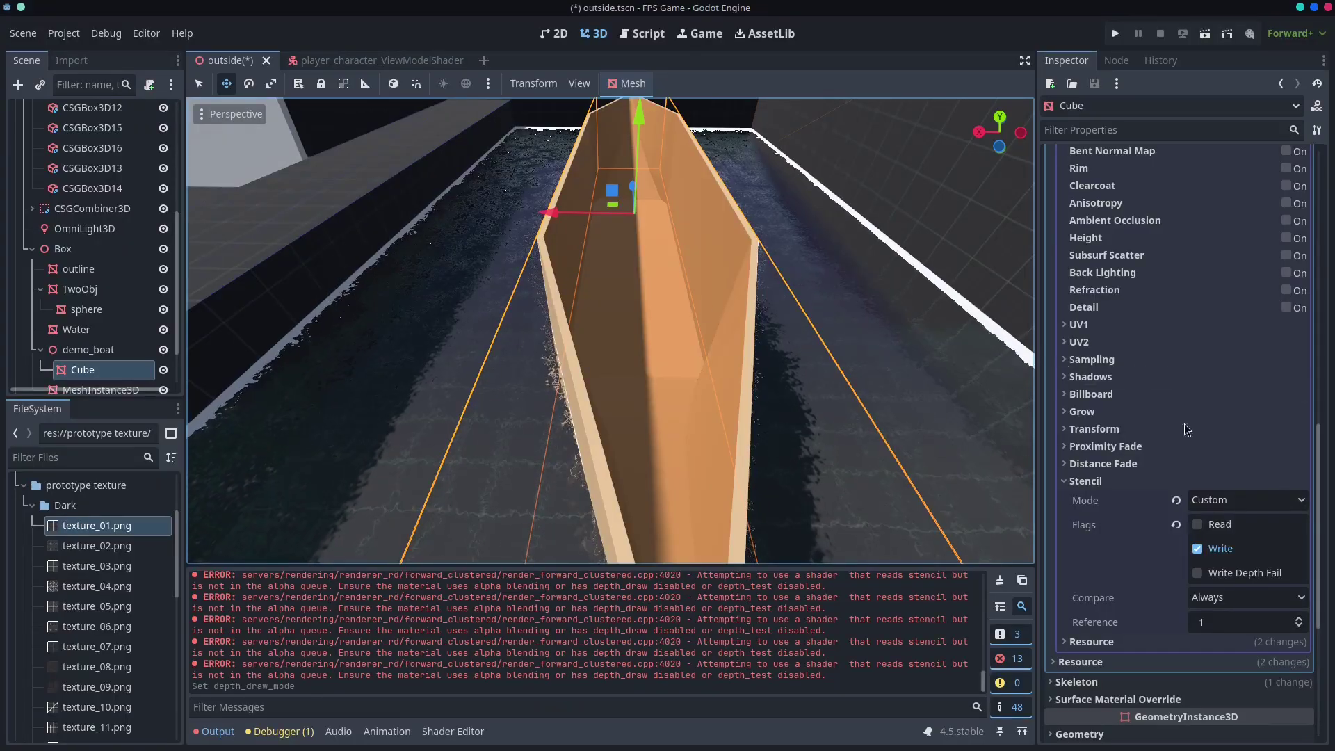
scroll(1217, 439, up, 6)
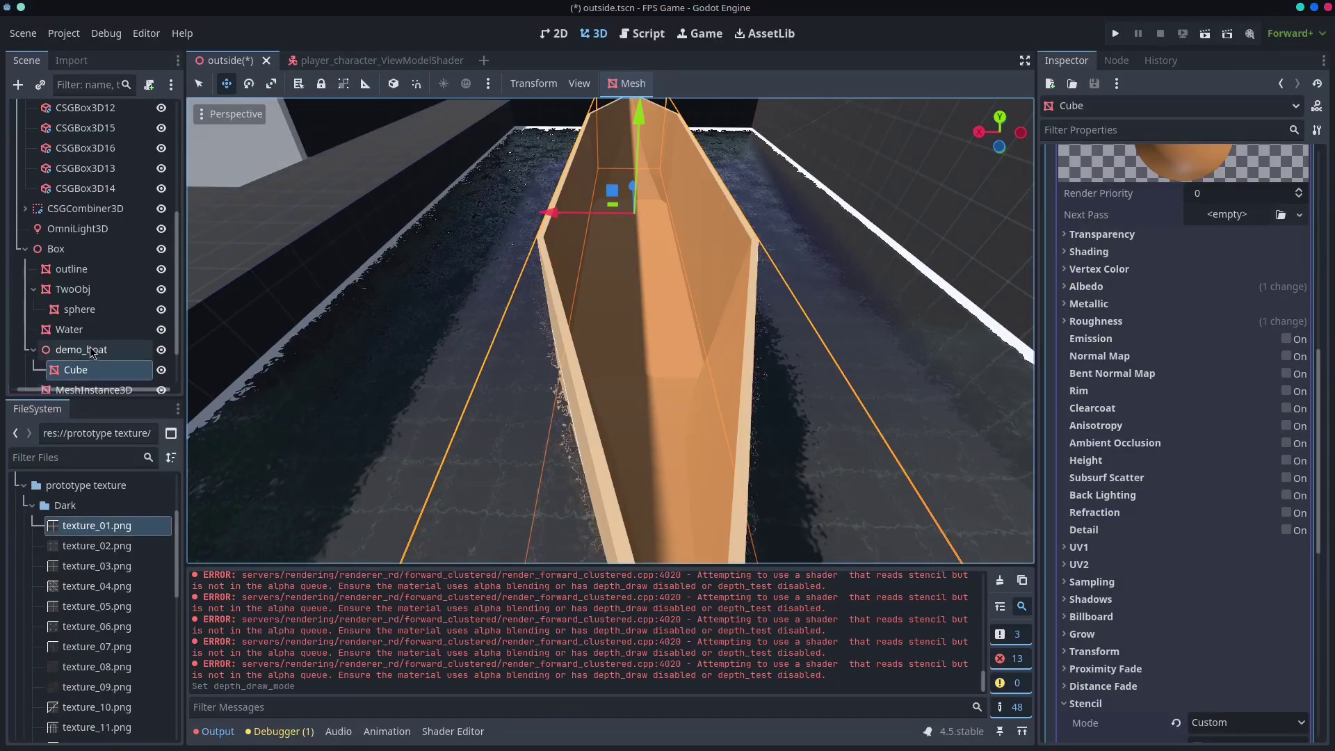
click(69, 330)
scroll(1311, 247, down, 3)
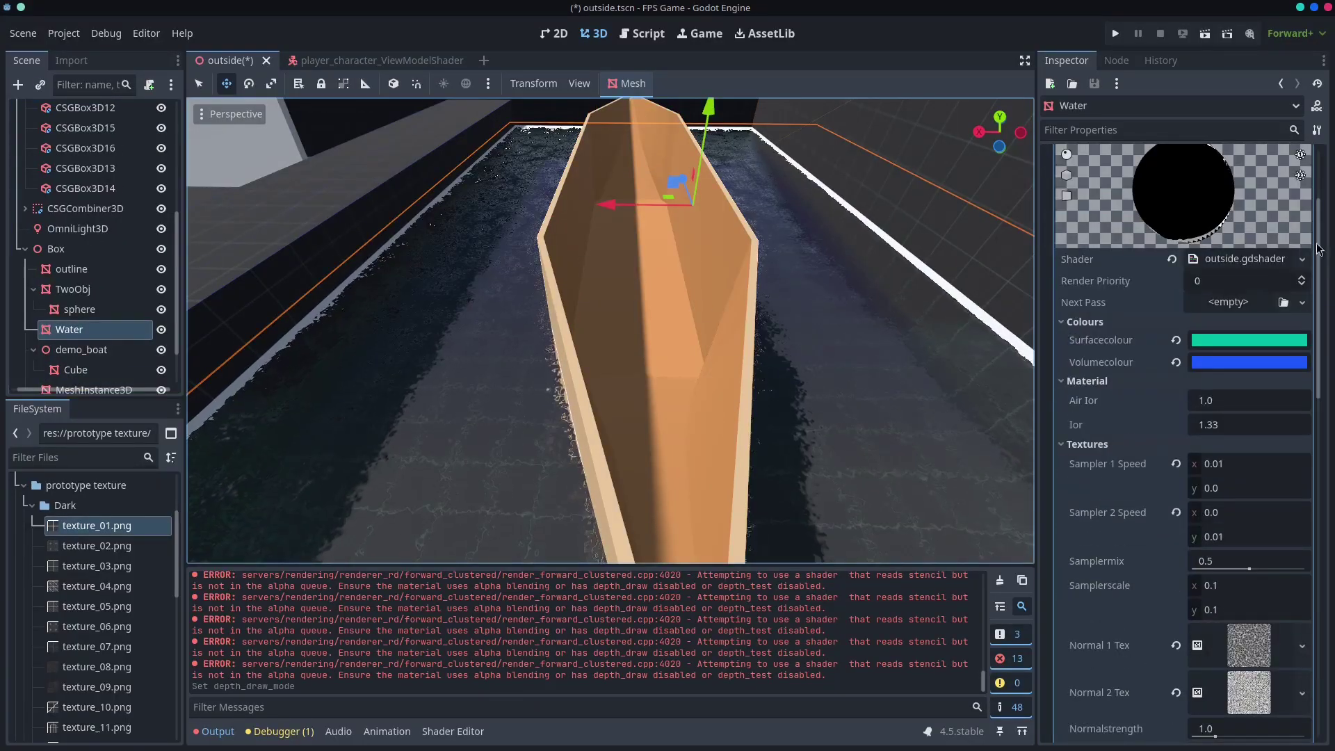
click(1244, 267)
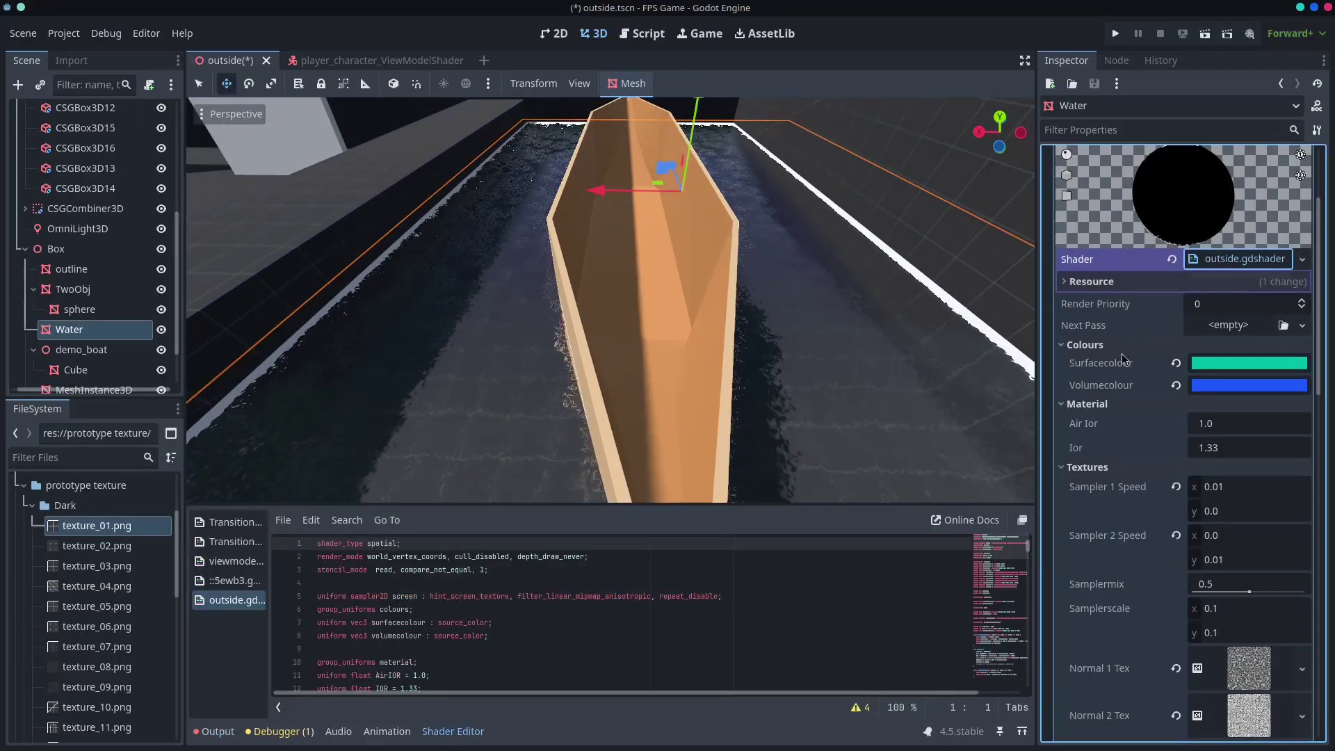
Examine the compare_not_equal and reference values in the water shader's stencil_mode line, try another reference, and save with reference 1.
click(409, 567)
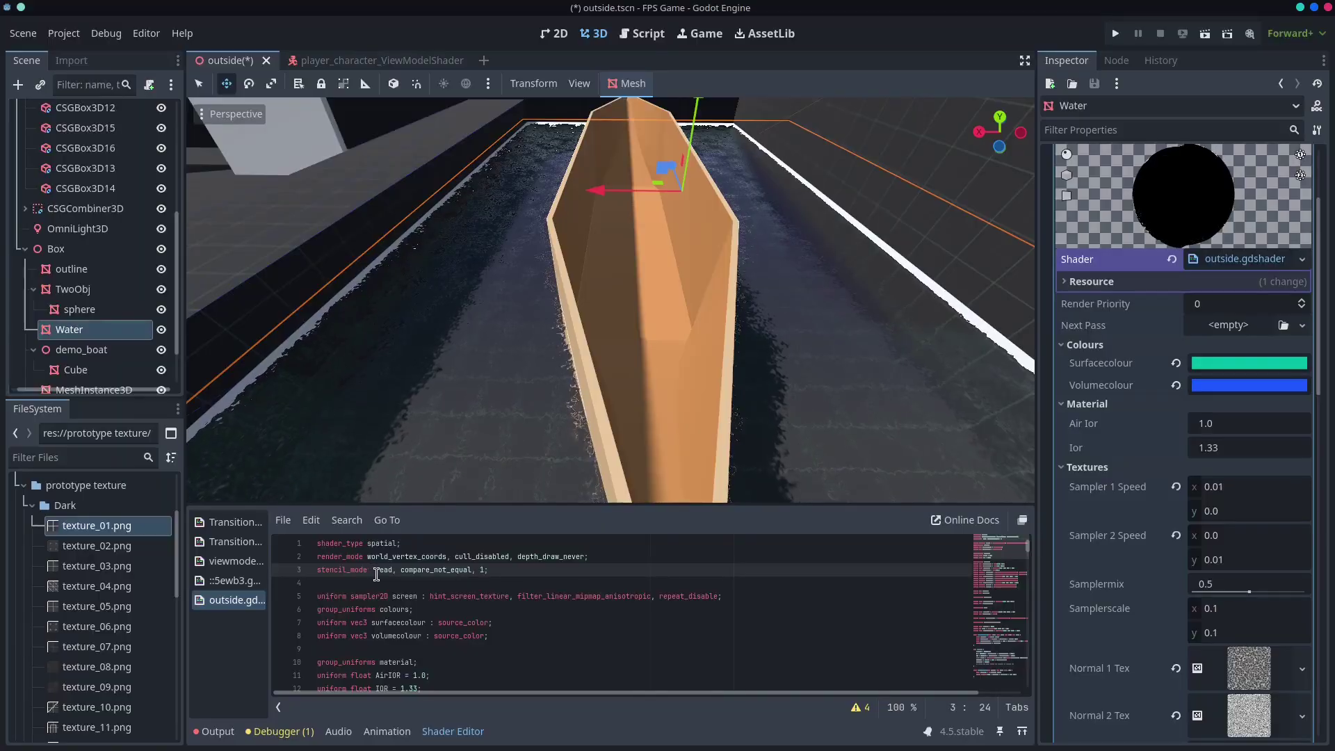
drag(401, 570, 474, 570)
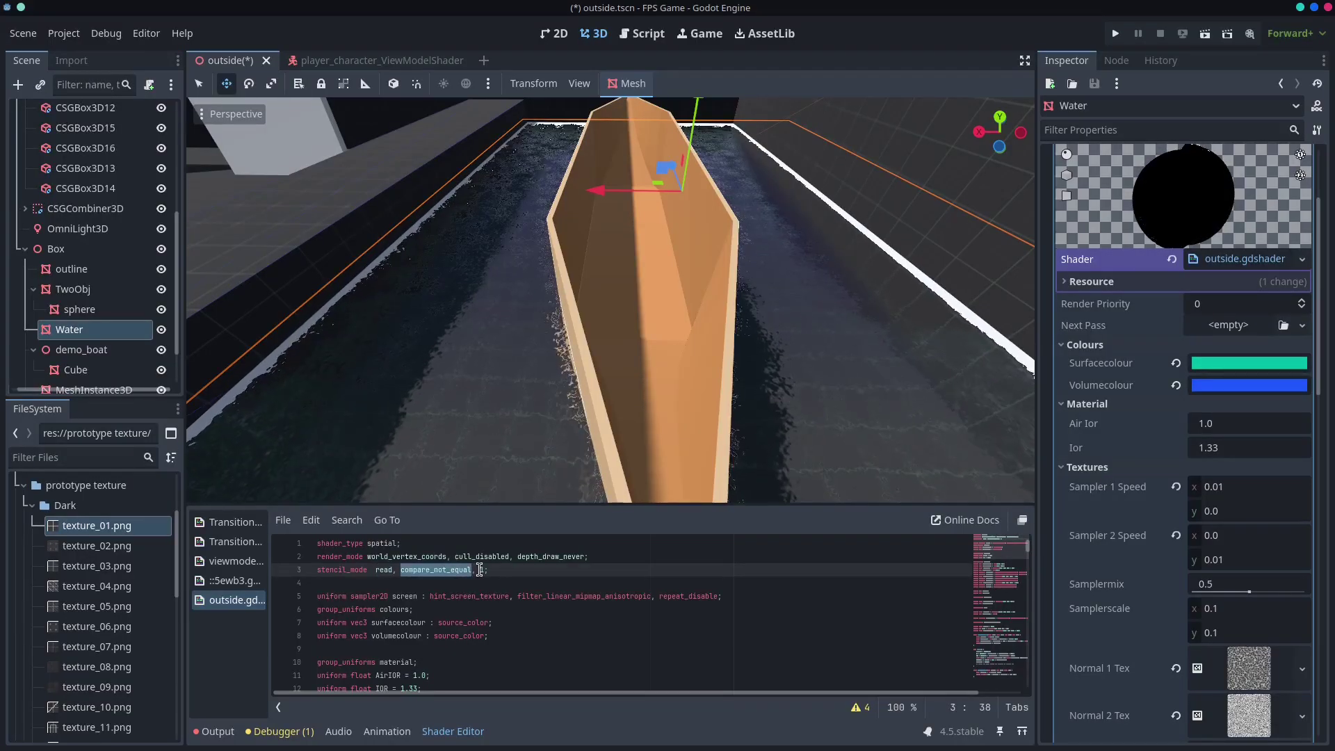
double_click(483, 570)
scroll(1222, 569, down, 10)
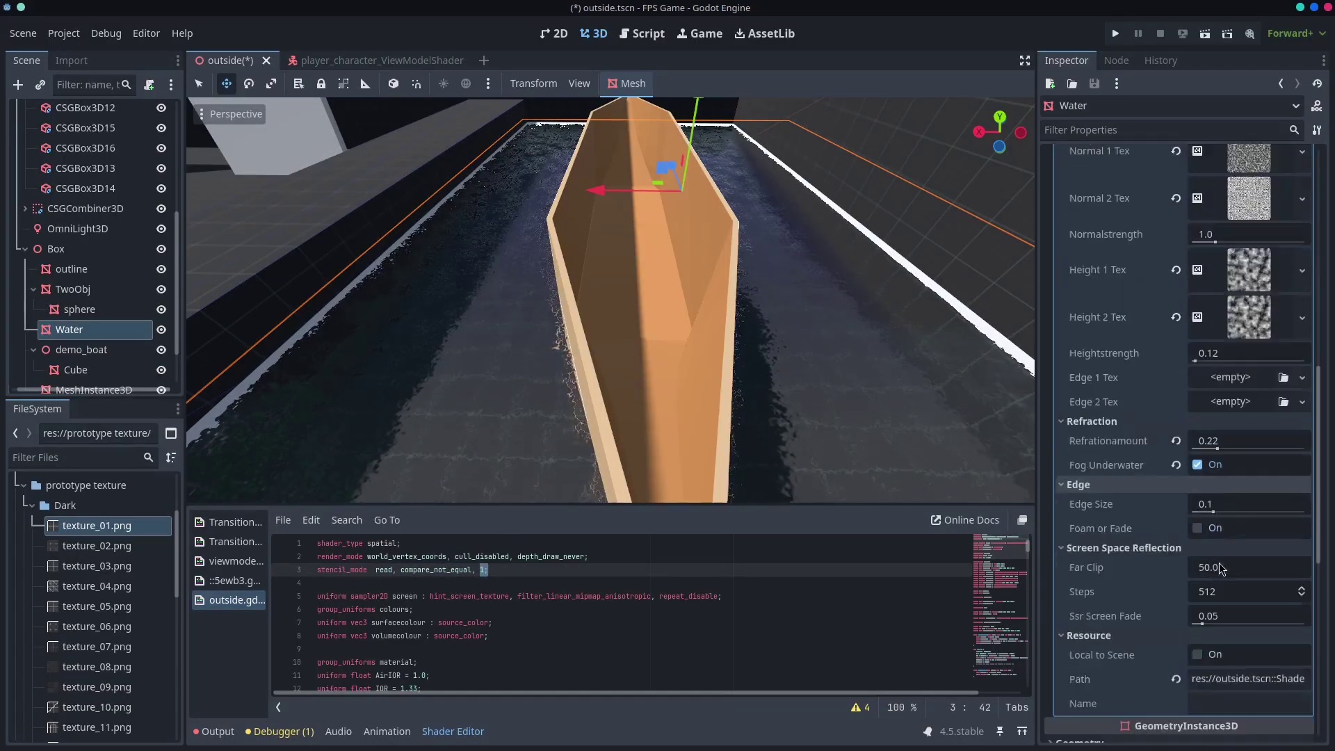
scroll(1221, 568, up, 3)
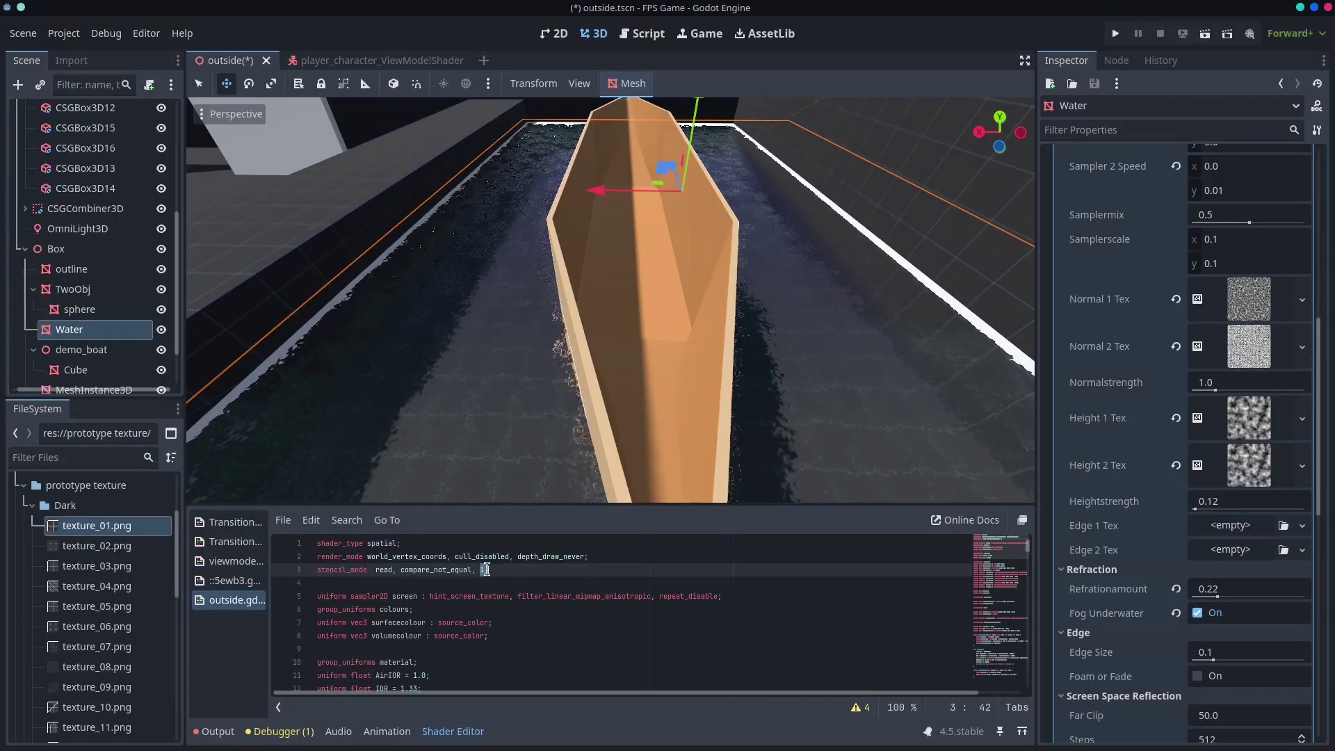
key(Left)
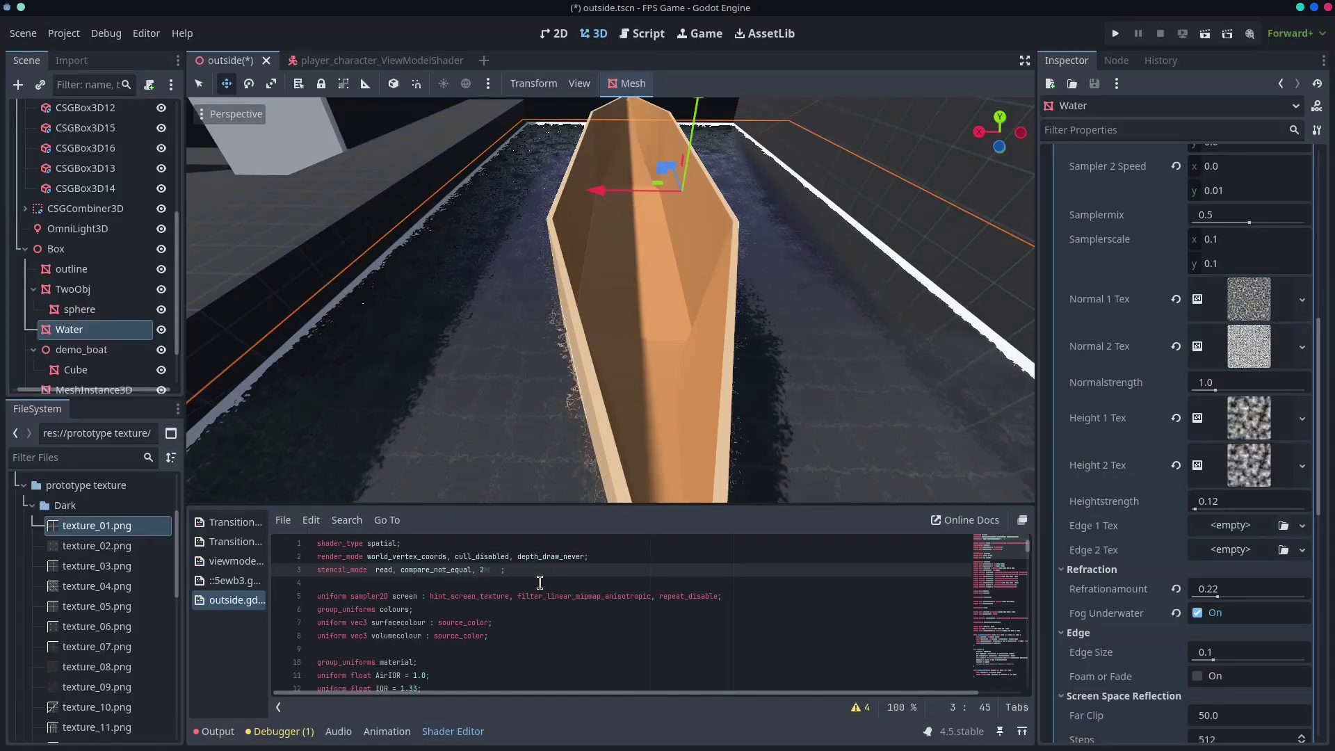
key(ctrl+s)
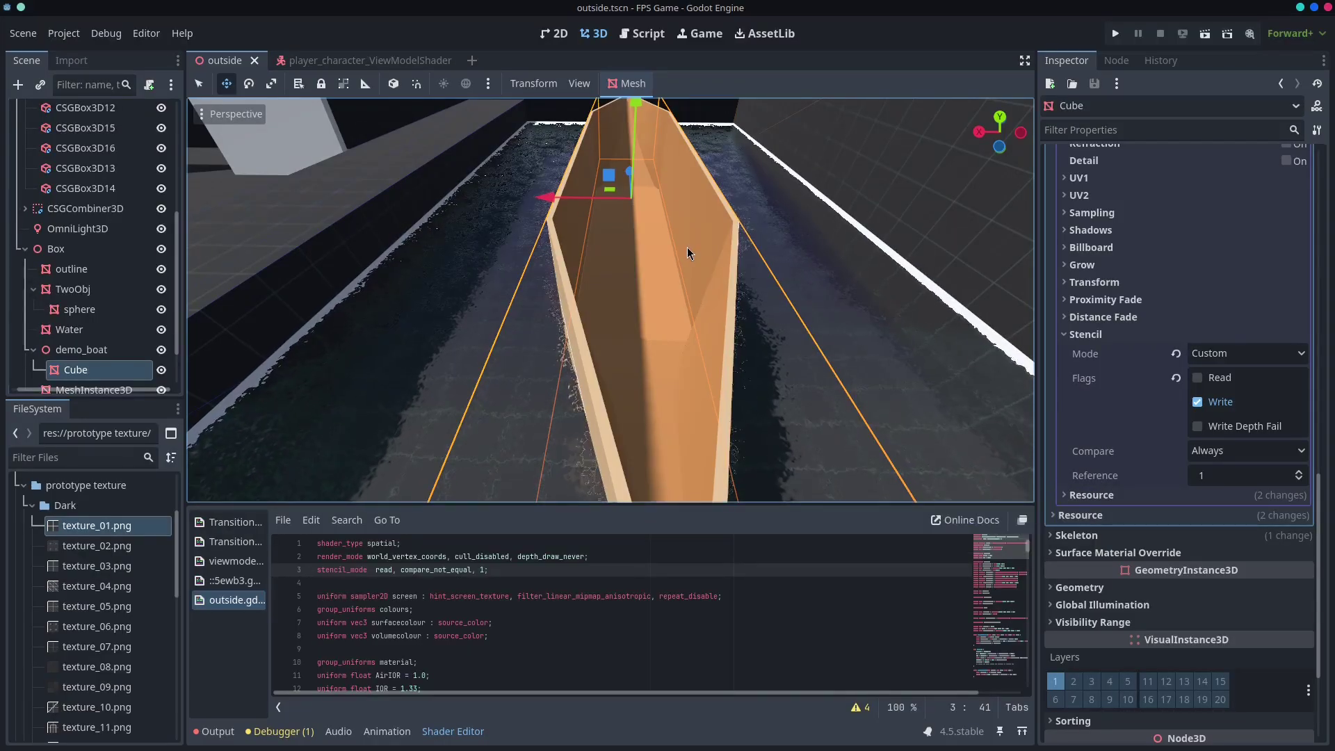
Examine the water cut-out inside the boat from close up and from the side.
key(w)
mouse_move(688, 255)
right_down()
mouse_move(743, 195)
mouse_move(730, 215)
mouse_move(667, 229)
mouse_move(772, 257)
mouse_move(696, 198)
mouse_move(723, 237)
mouse_move(751, 230)
mouse_move(771, 247)
mouse_move(691, 250)
right_up()
key(s)
key(d)
key(a)
mouse_move(675, 153)
right_down()
mouse_move(601, 111)
mouse_move(390, 114)
mouse_move(522, 153)
mouse_move(598, 125)
mouse_move(675, 154)
right_up()
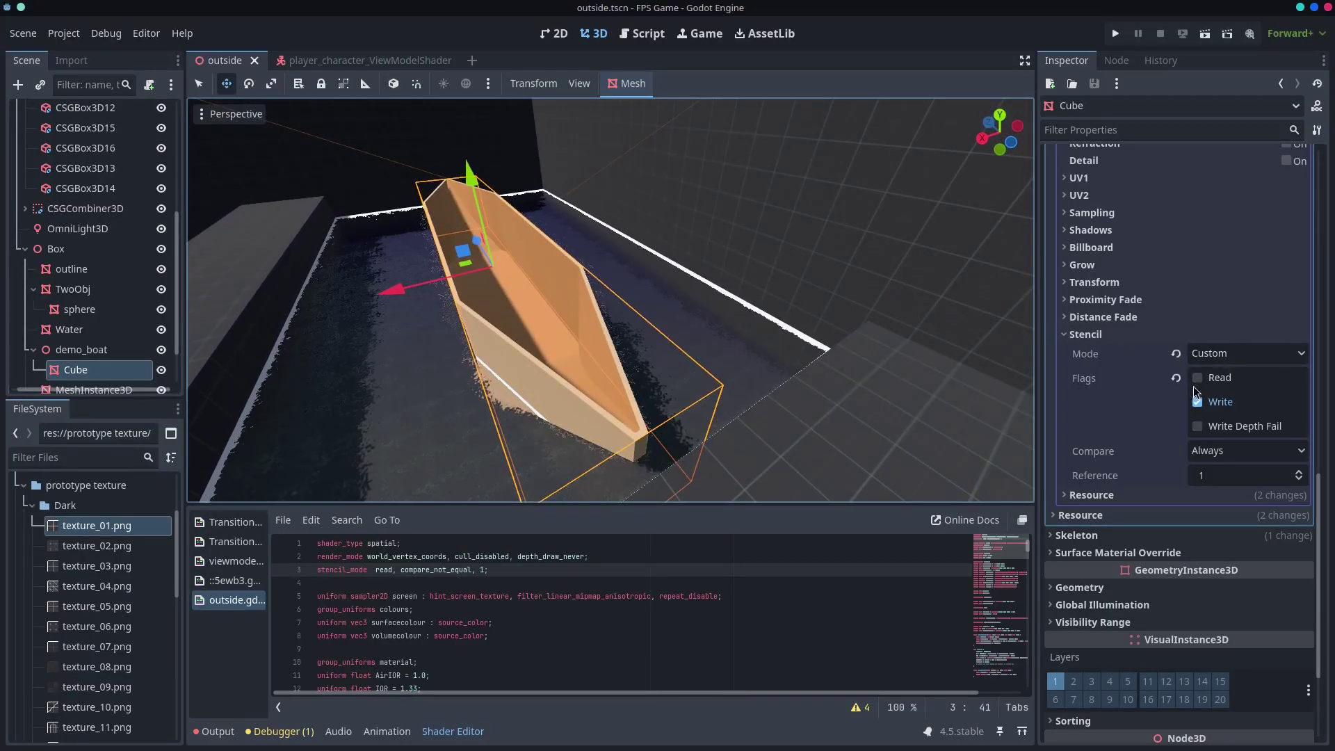
Try Less as the stencil Compare operator of the boat Cube's material, and set Compare back to Always.
click(1248, 451)
click(1250, 453)
click(1248, 454)
click(1245, 491)
click(1244, 455)
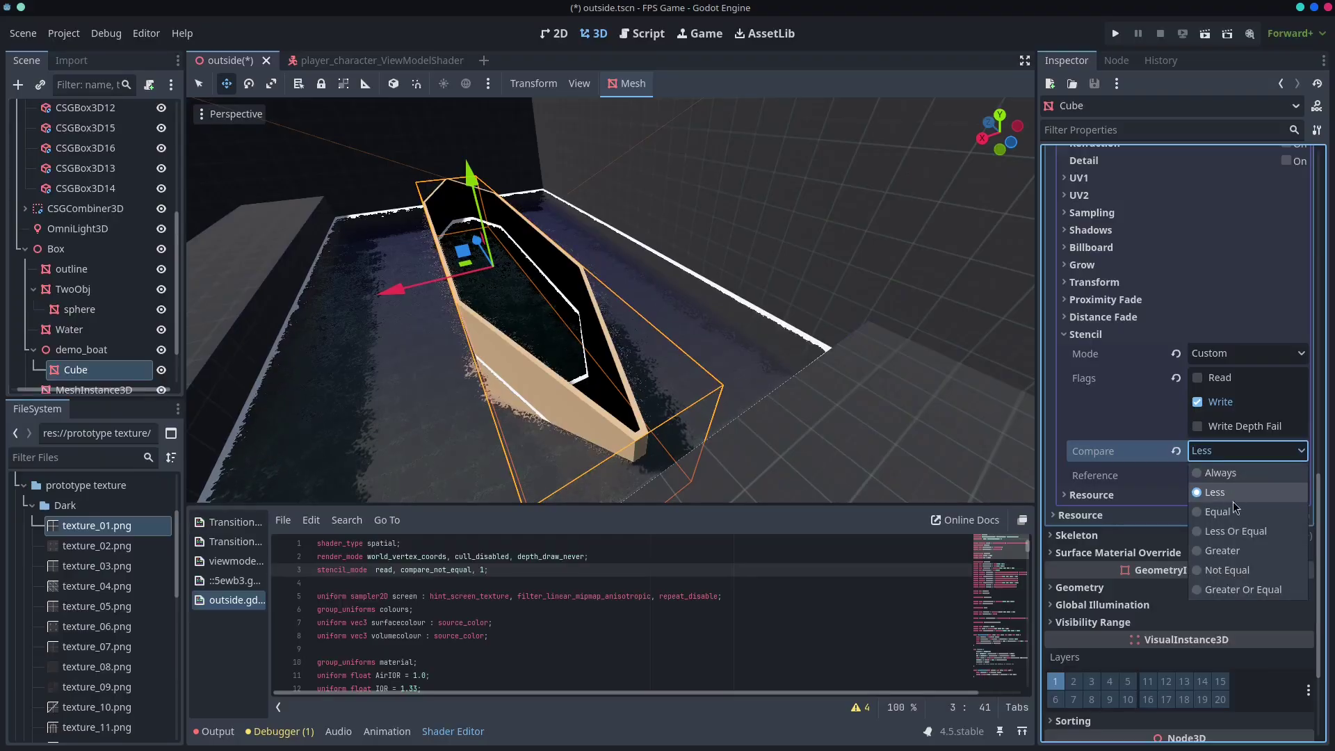
click(1233, 504)
click(1218, 451)
click(1220, 456)
click(1220, 455)
click(1222, 473)
Examine the stencil Compare options without changing Always, and look over the boat in the water.
middle_drag(907, 440, 1043, 387)
click(1222, 452)
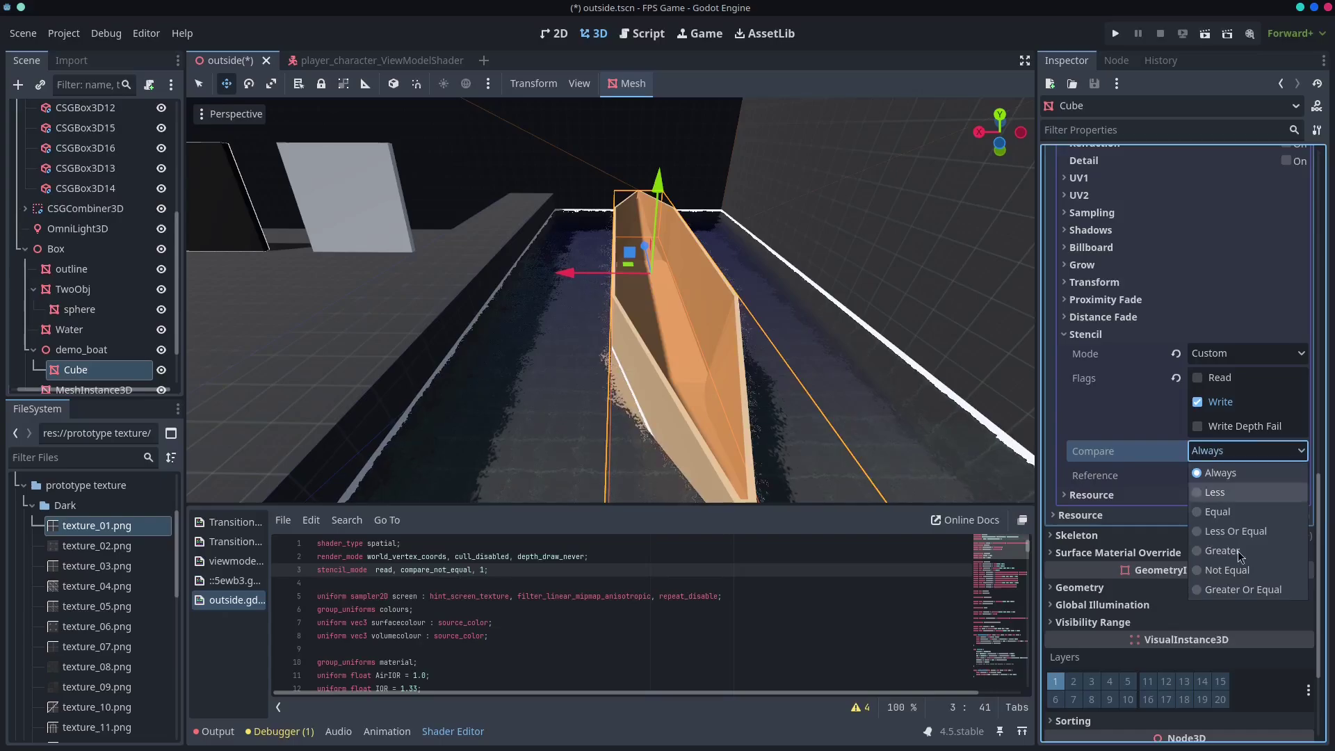
click(1236, 453)
click(1235, 454)
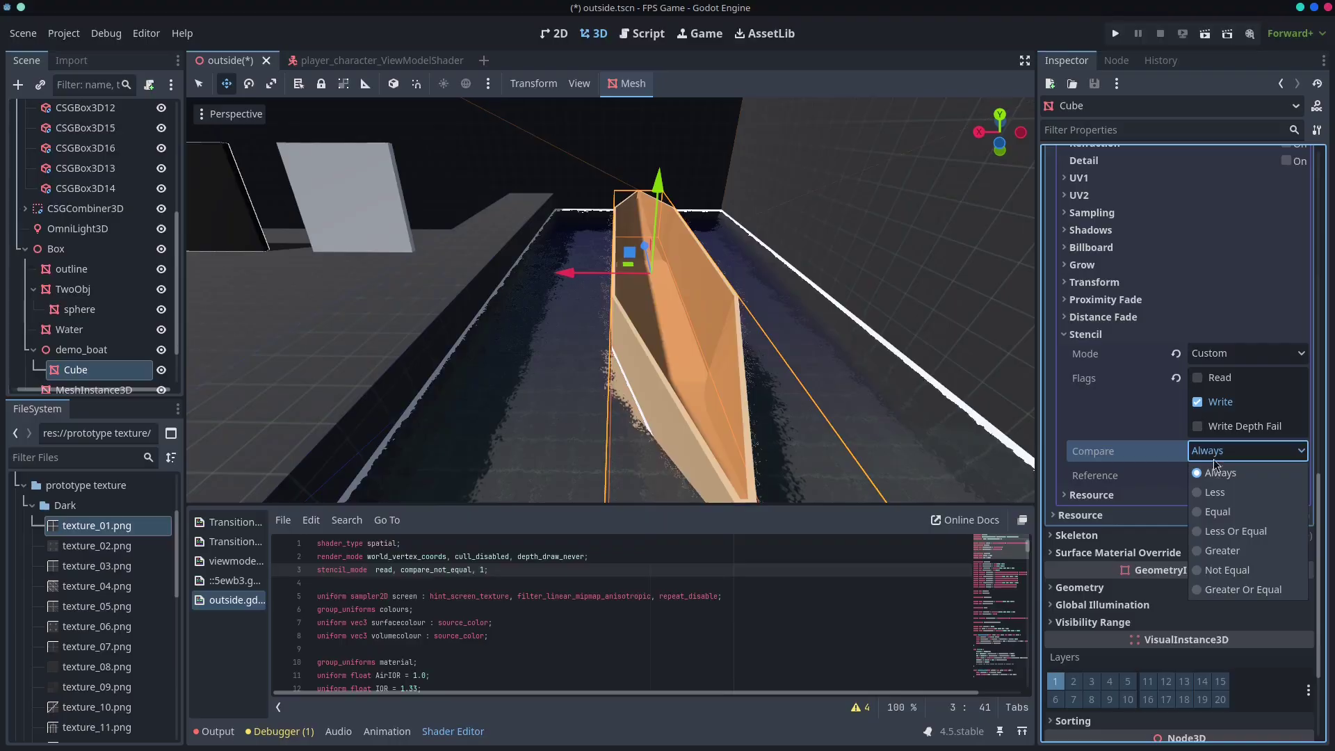
click(793, 370)
mouse_move(834, 373)
right_down()
mouse_move(890, 397)
mouse_move(848, 385)
right_up()
right_drag(695, 291, 518, 257)
key(s)
right_click(644, 290)
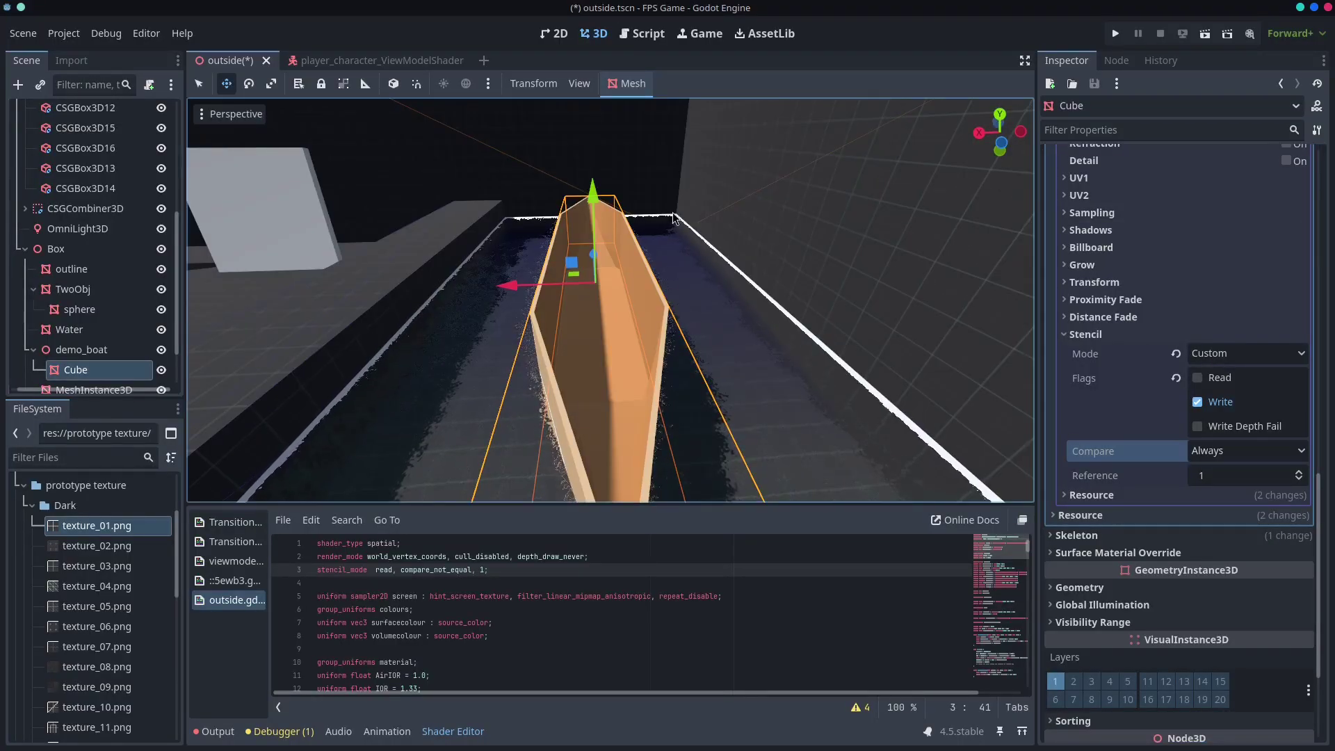
right_drag(560, 470, 277, 169)
Switch to the StencilDemo project window, open the camp scene, and look at the campfire flame from the side.
mouse_move(375, 748)
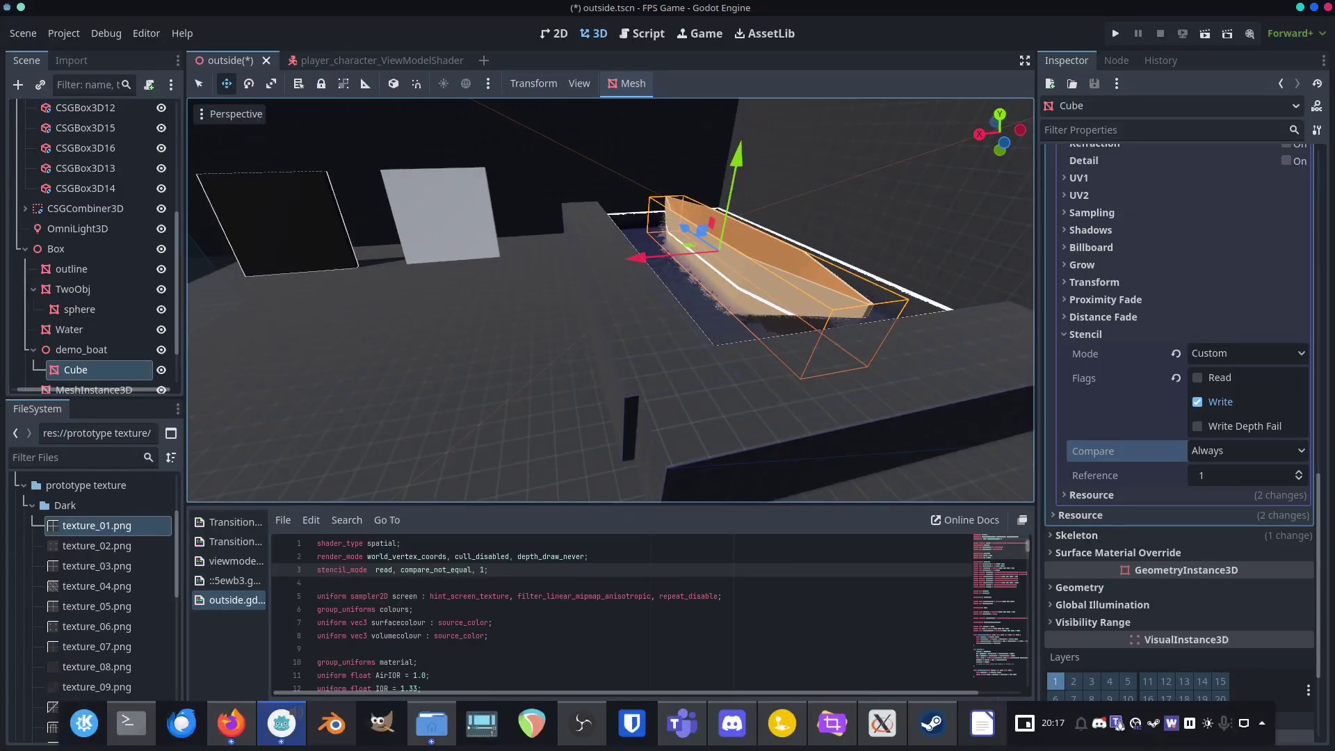
click(285, 738)
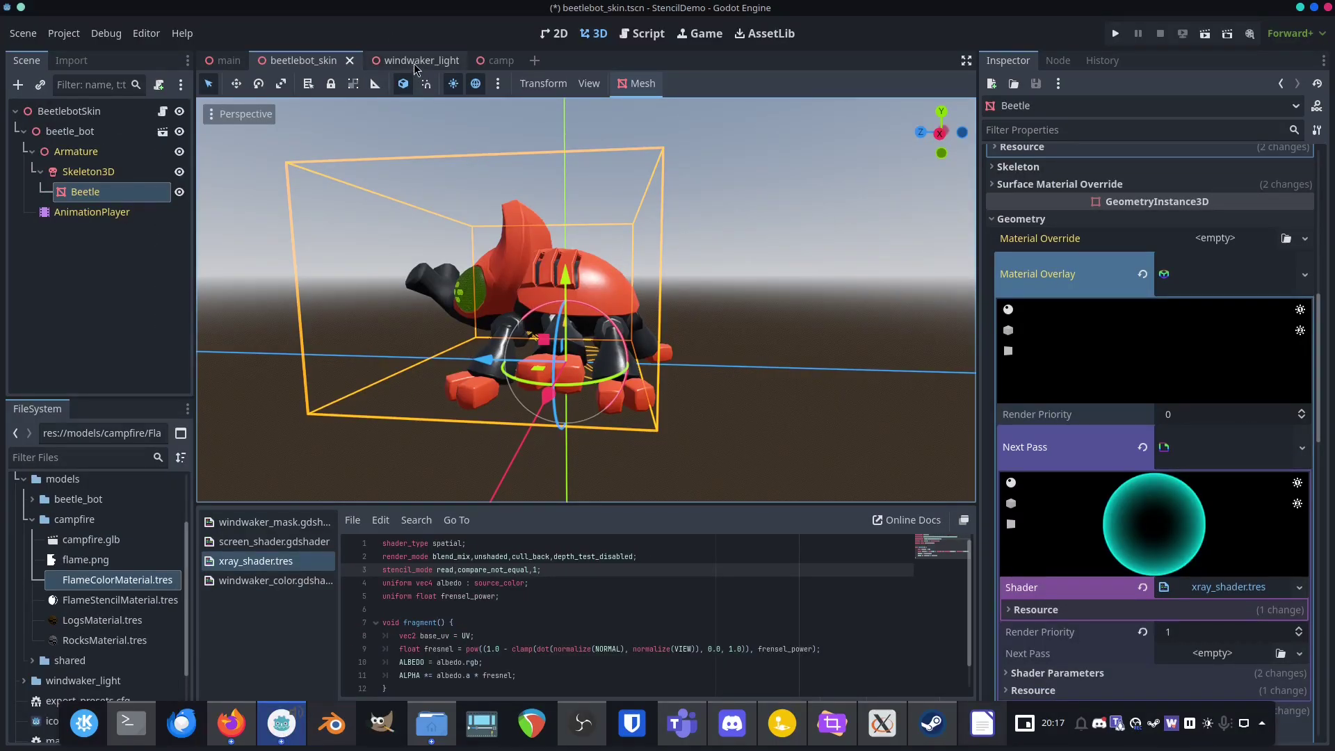
click(497, 61)
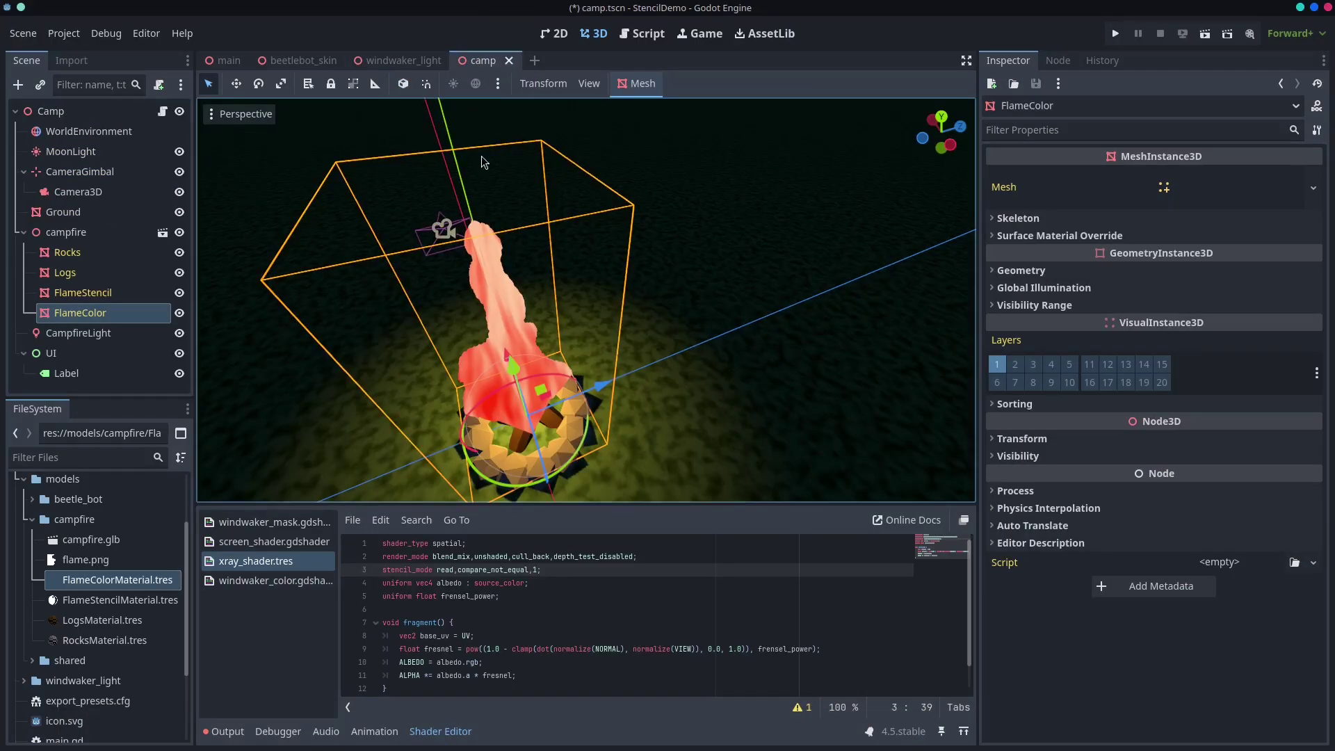
right_drag(588, 303, 230, 219)
key(s)
right_drag(657, 258, 656, 207)
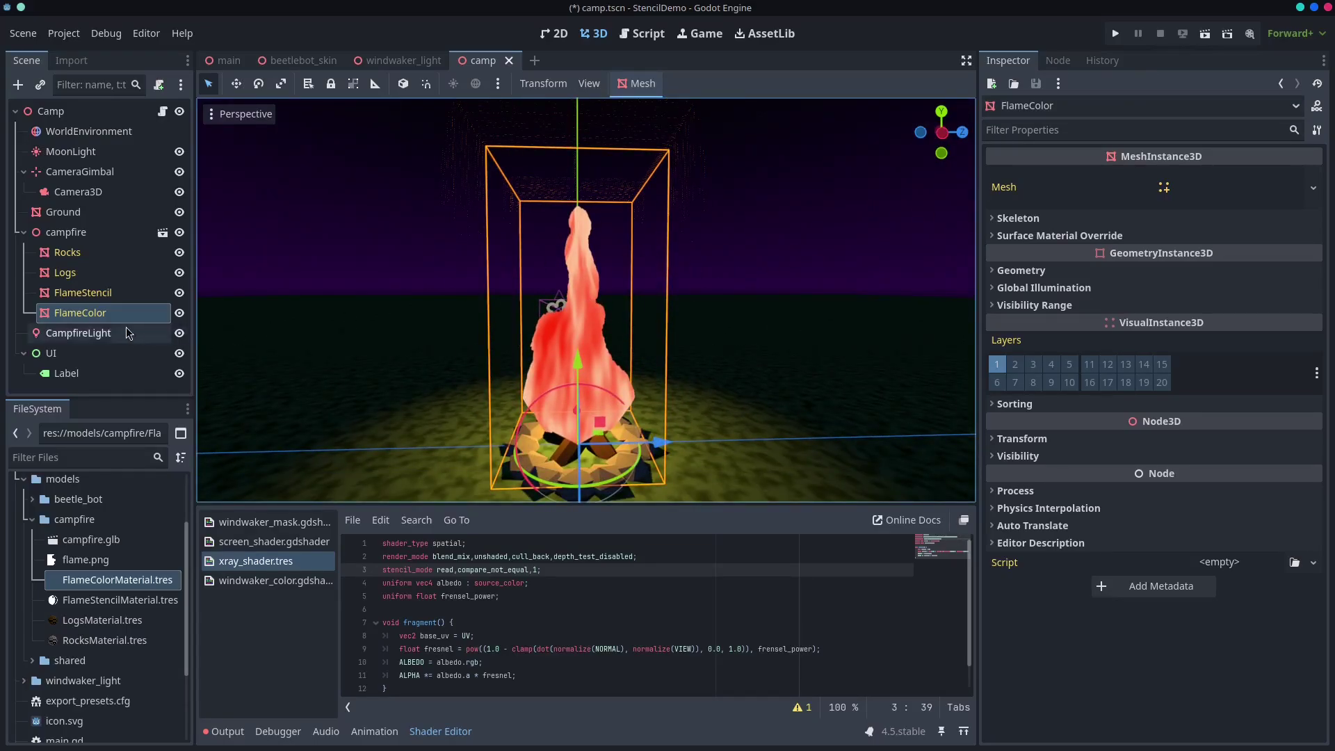
Examine the stencil settings of FlameColor's material, try resetting the stencil mode to Disabled, and undo the reset.
click(1165, 192)
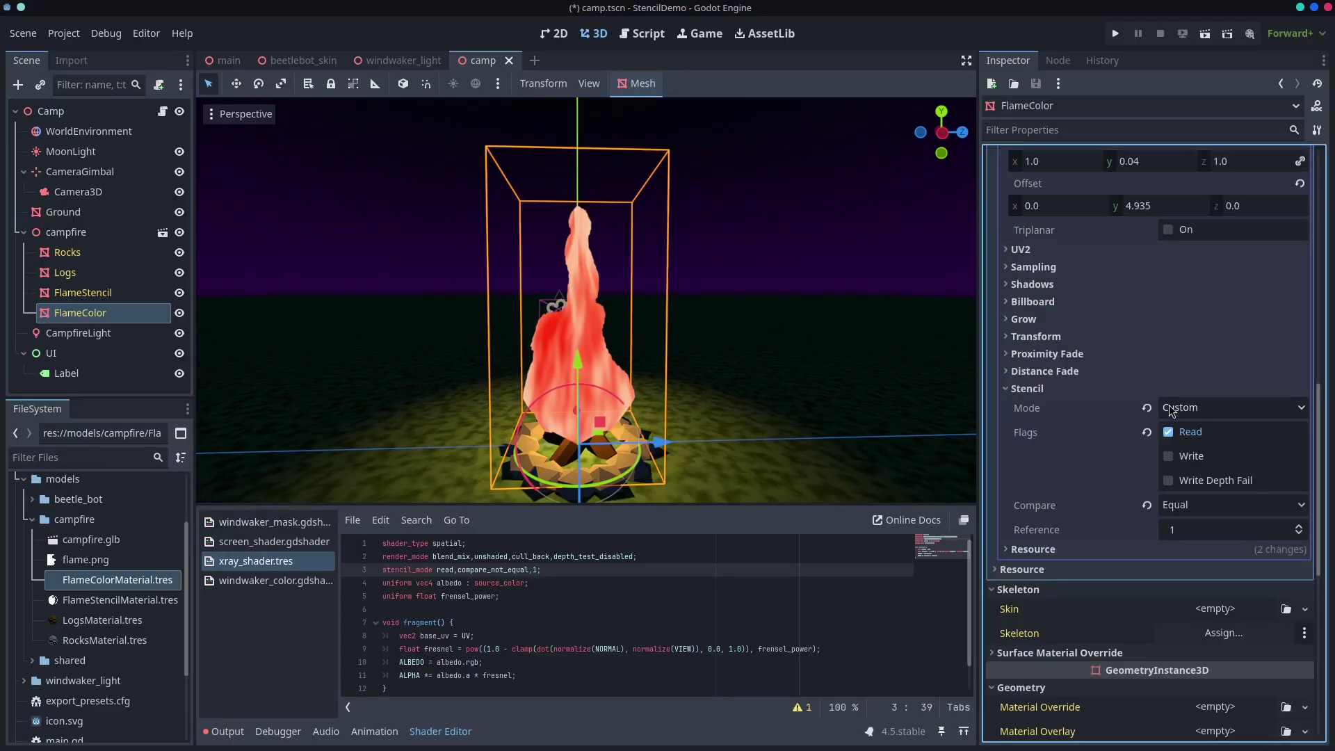
click(1147, 408)
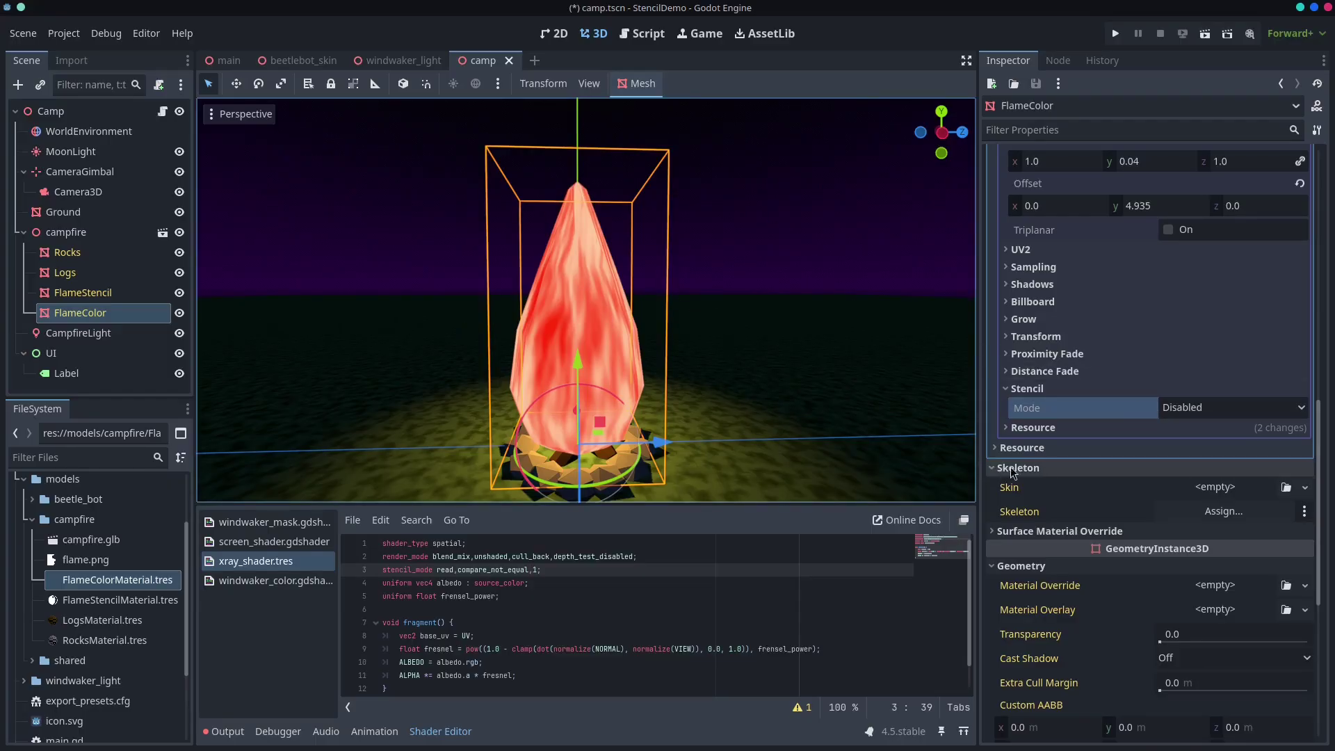
key(ctrl+z)
Select the FlameStencil mesh and examine the texture and Transparency settings of its FlameStencilMaterial.
click(549, 374)
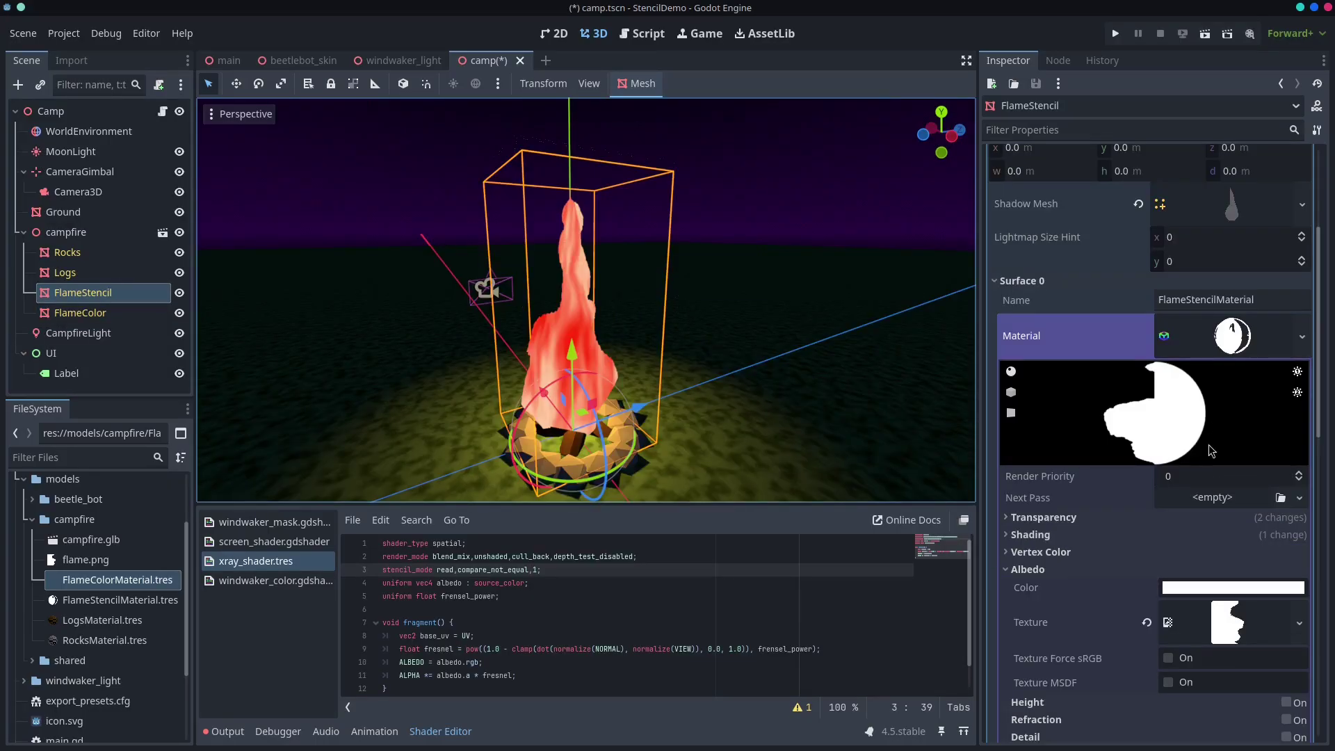
scroll(1243, 526, down, 3)
scroll(1196, 372, up, 3)
right_drag(818, 351, 779, 404)
scroll(1113, 389, down, 2)
click(1104, 373)
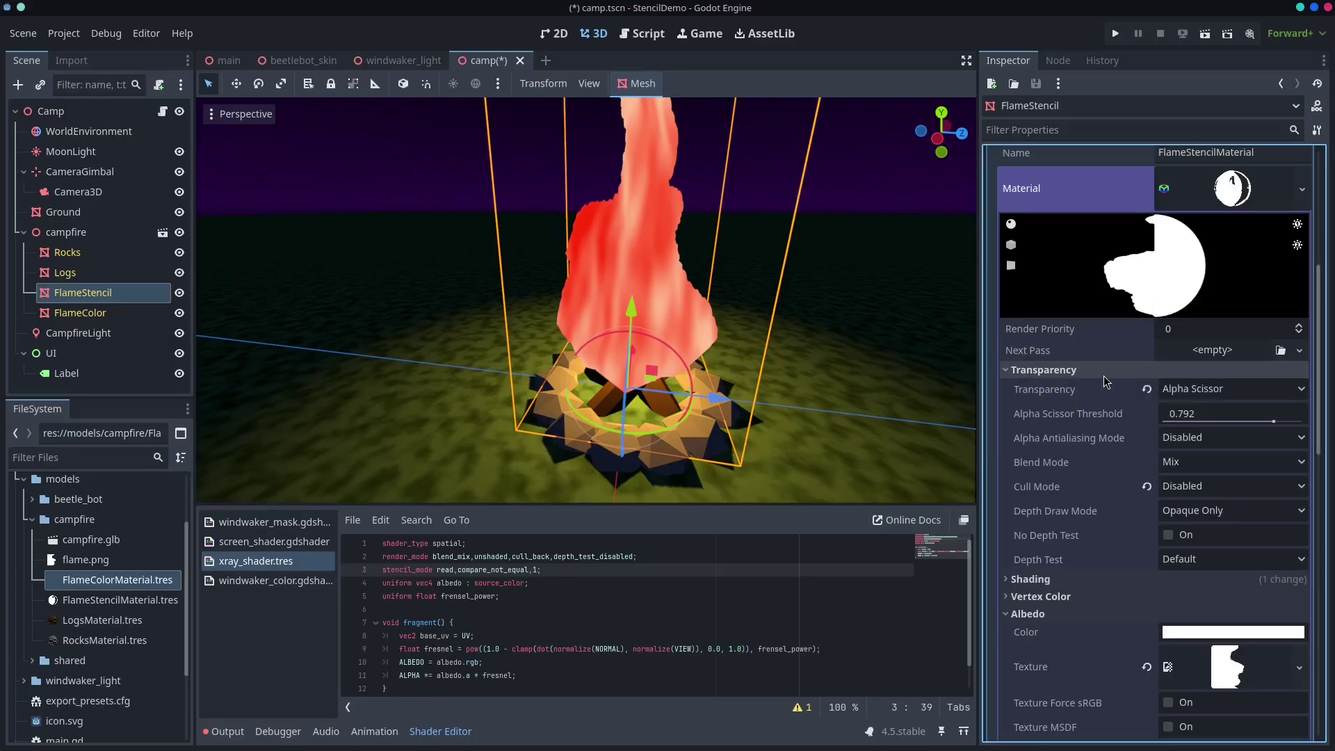
Try resetting FlameStencilMaterial's Transparency to Disabled, undo it, and focus on the flame.
click(1147, 390)
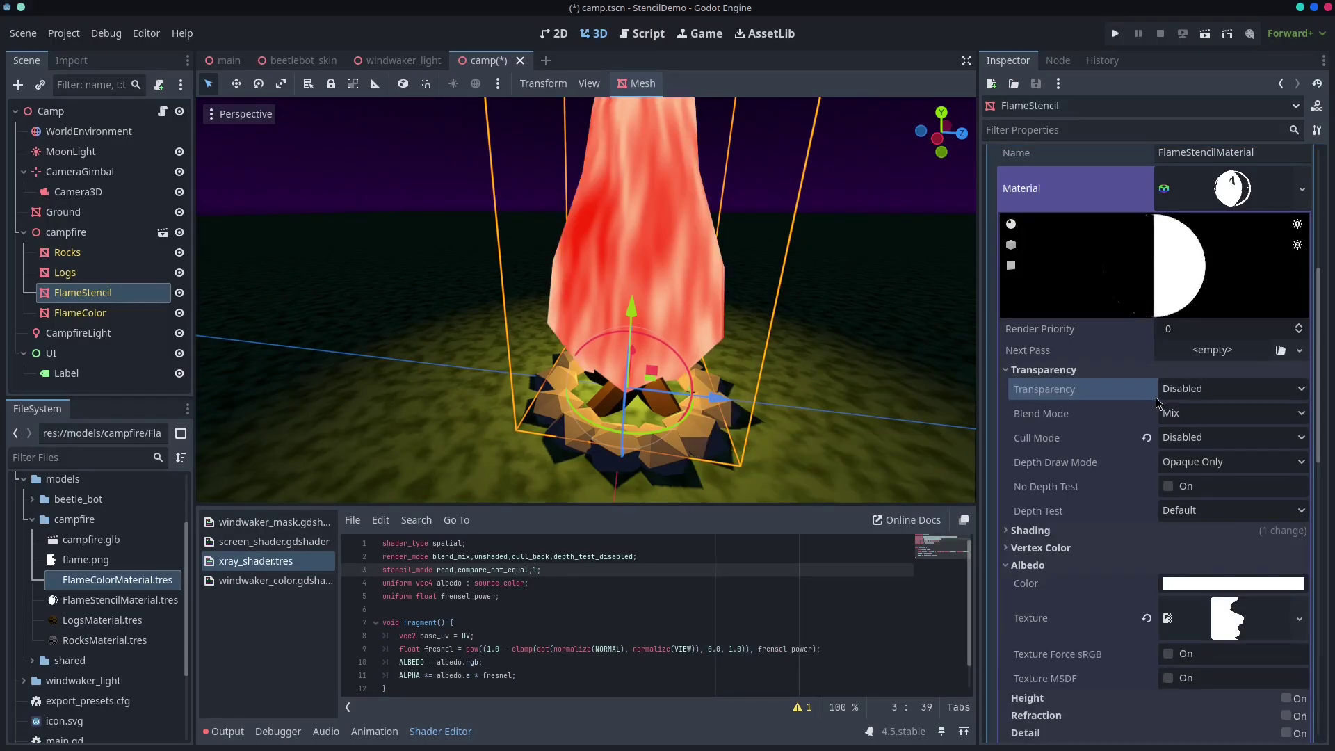
key(ctrl+z)
key(f)
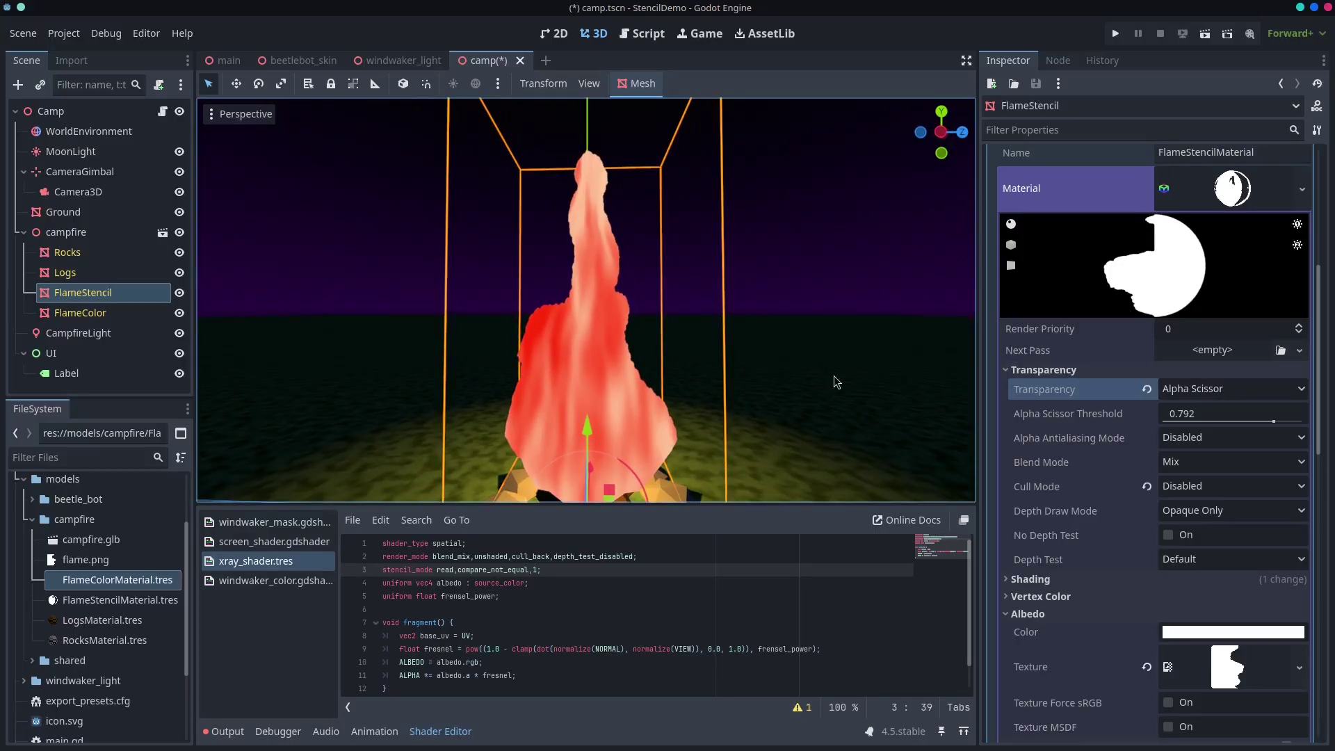
Check FlameStencilMaterial's stencil settings and the uv1_offset lines in camp.gd, and return to the 3D view.
scroll(1230, 486, down, 8)
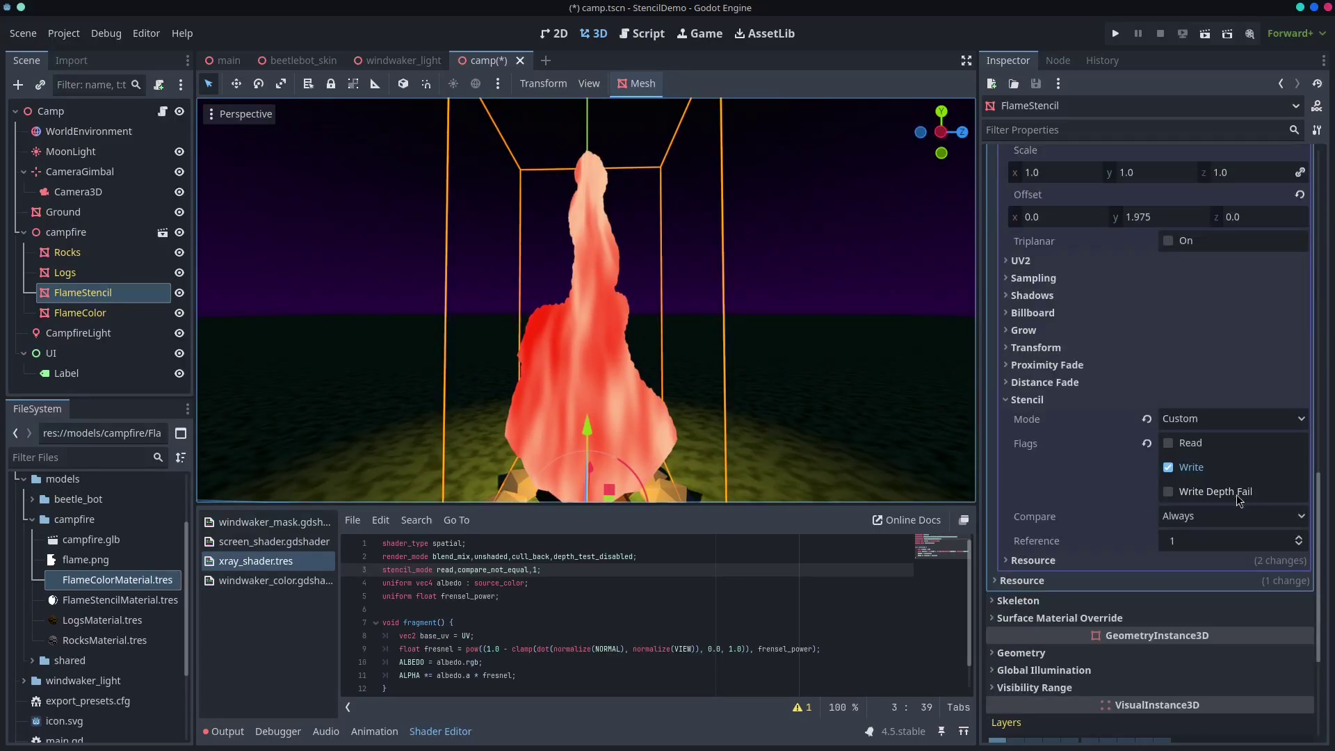
click(162, 112)
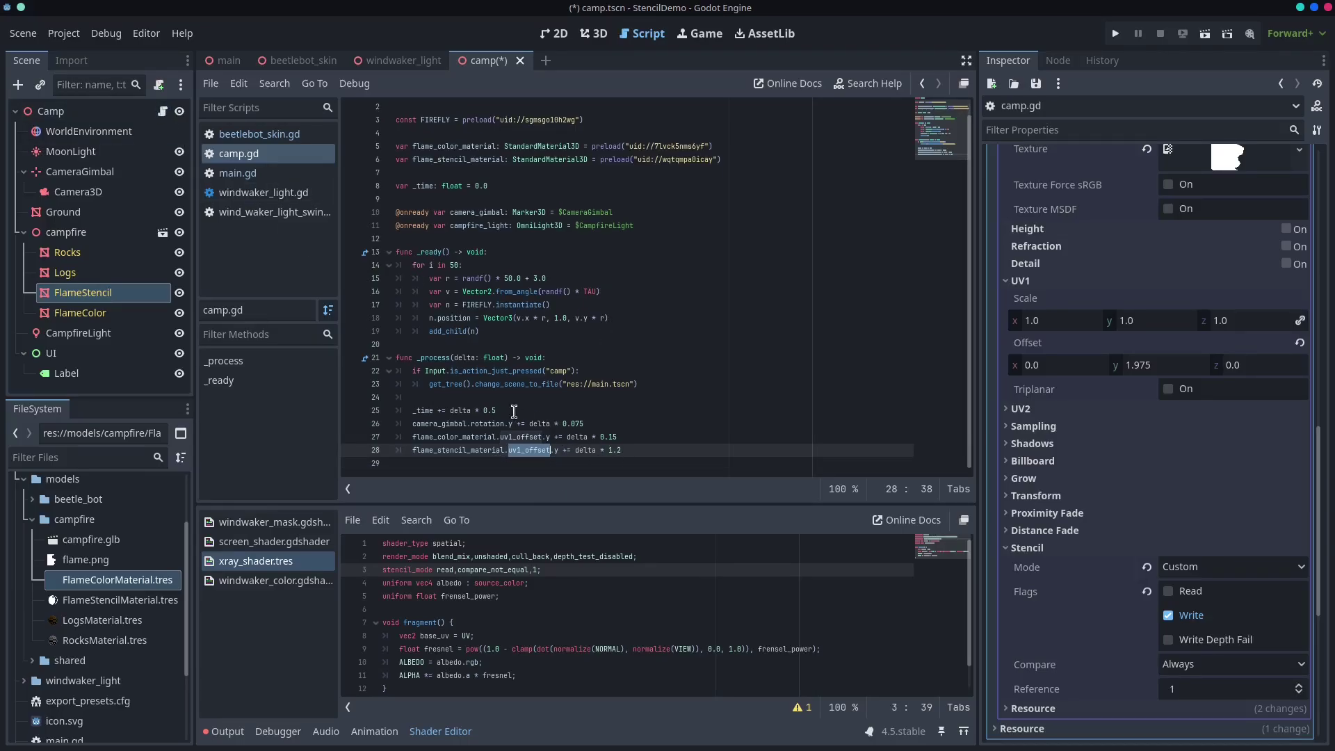
click(115, 296)
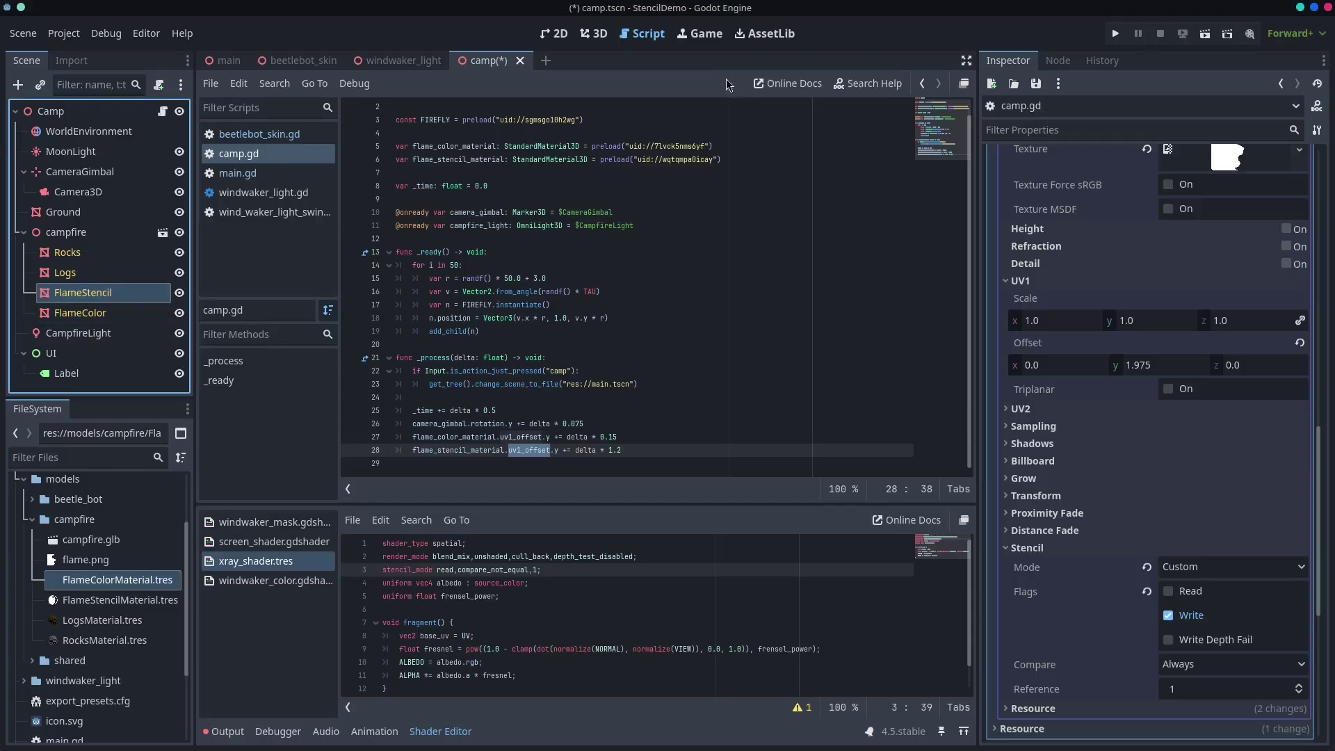
click(559, 35)
click(592, 34)
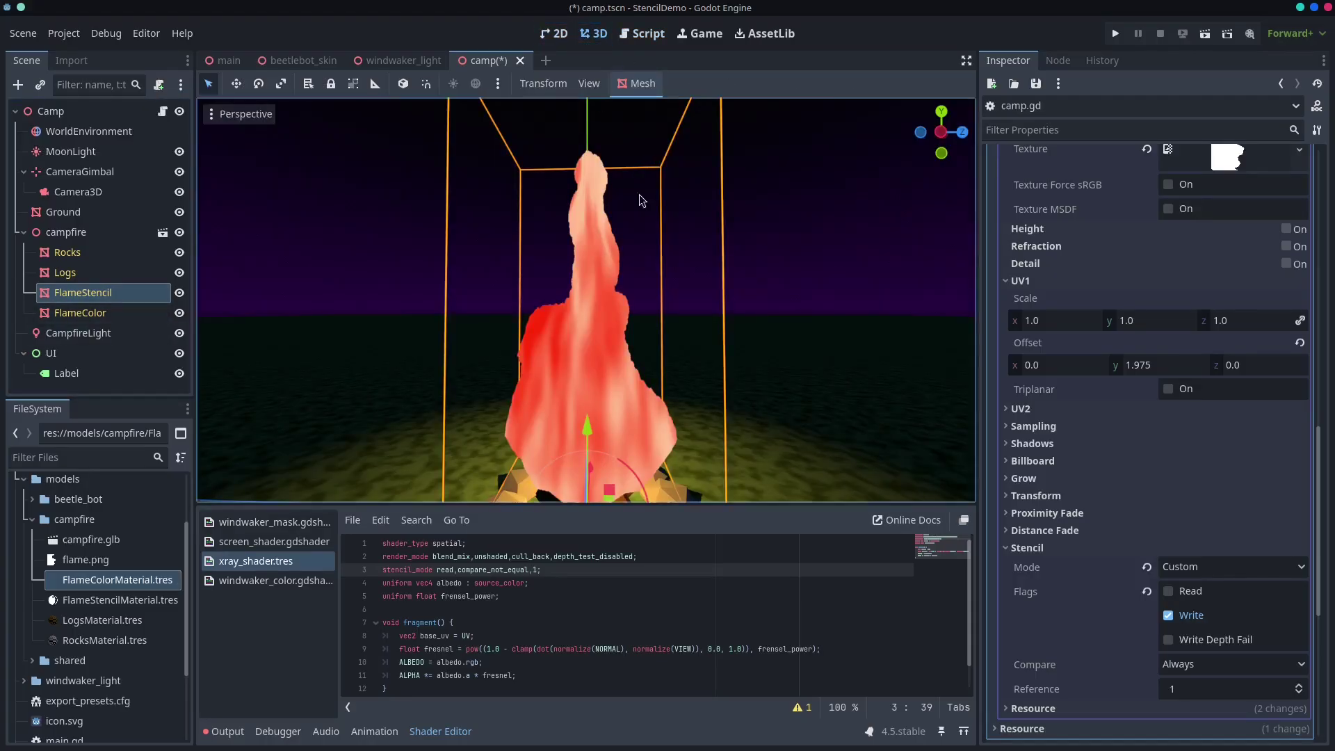
Set FlameStencilMaterial's UV1 Offset y to 1.47, run the camp scene to watch the flame, and close the game window.
scroll(1175, 567, down, 4)
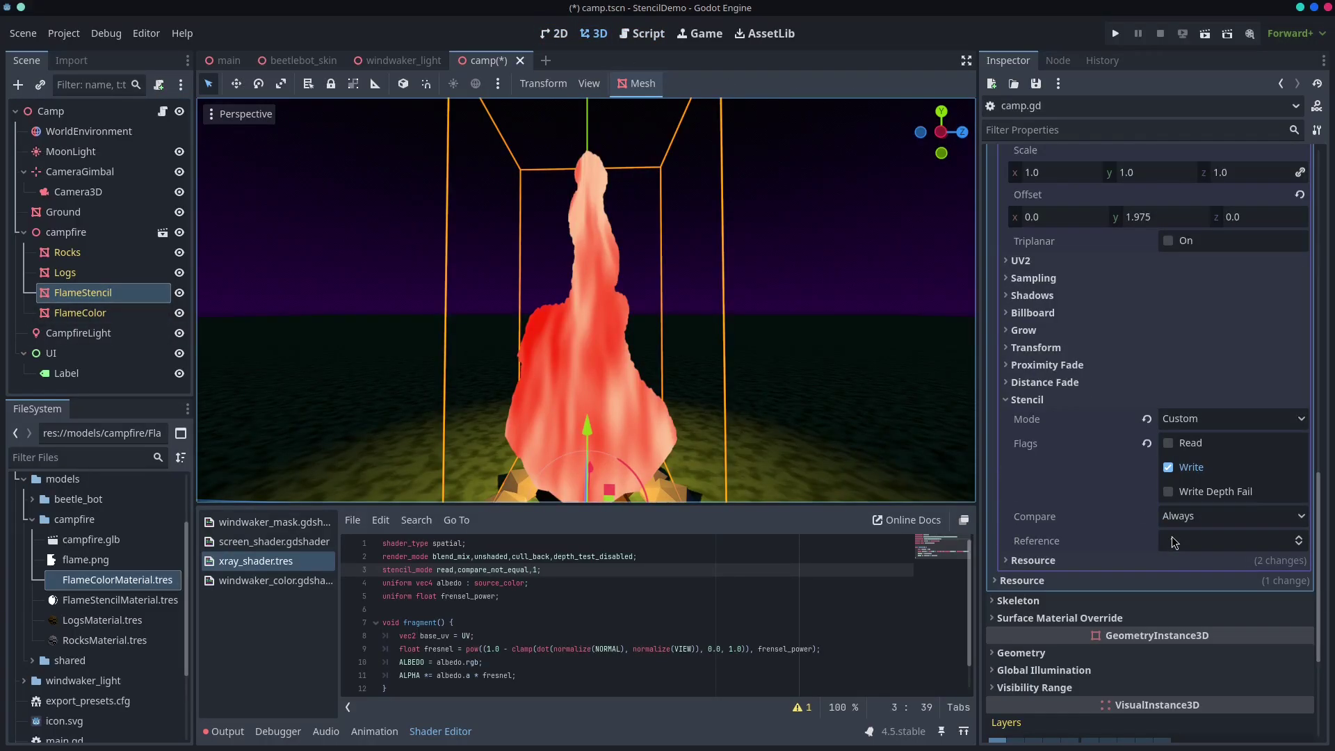
scroll(1209, 499, up, 6)
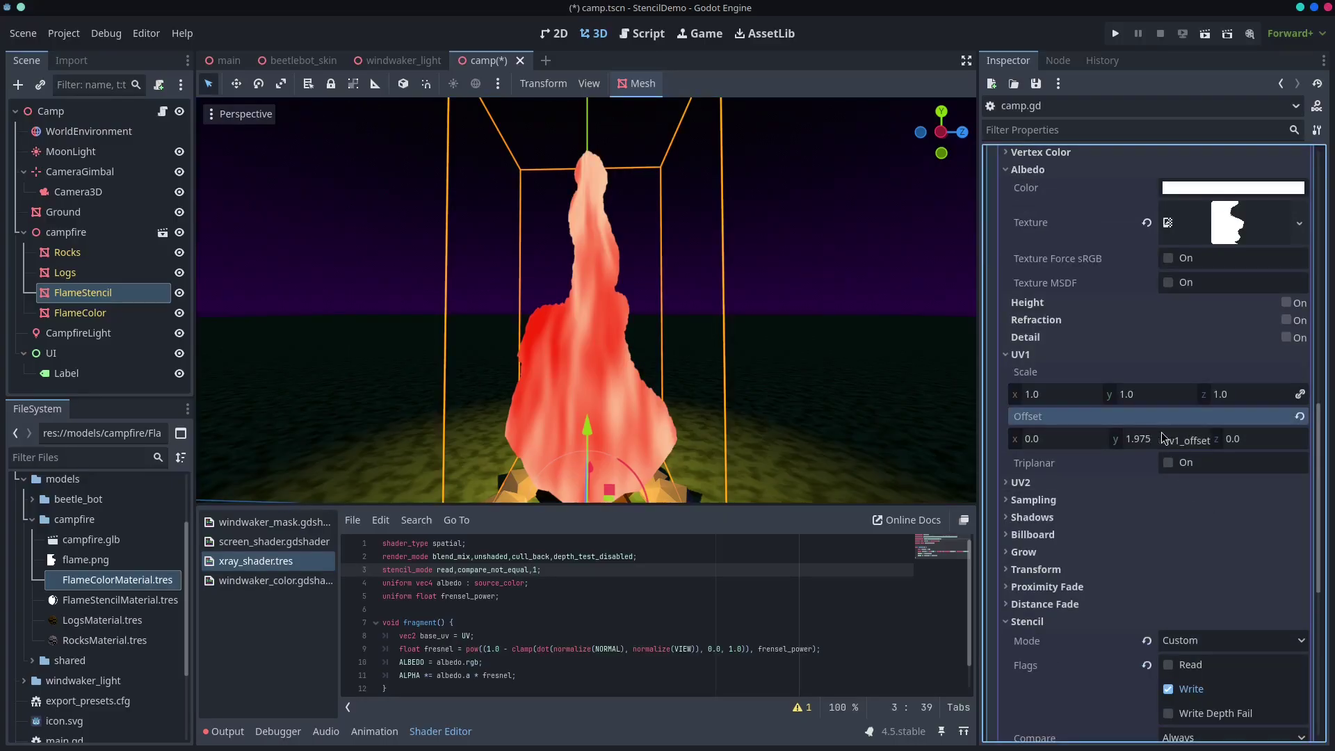
drag(1144, 441, 1074, 441)
click(1207, 39)
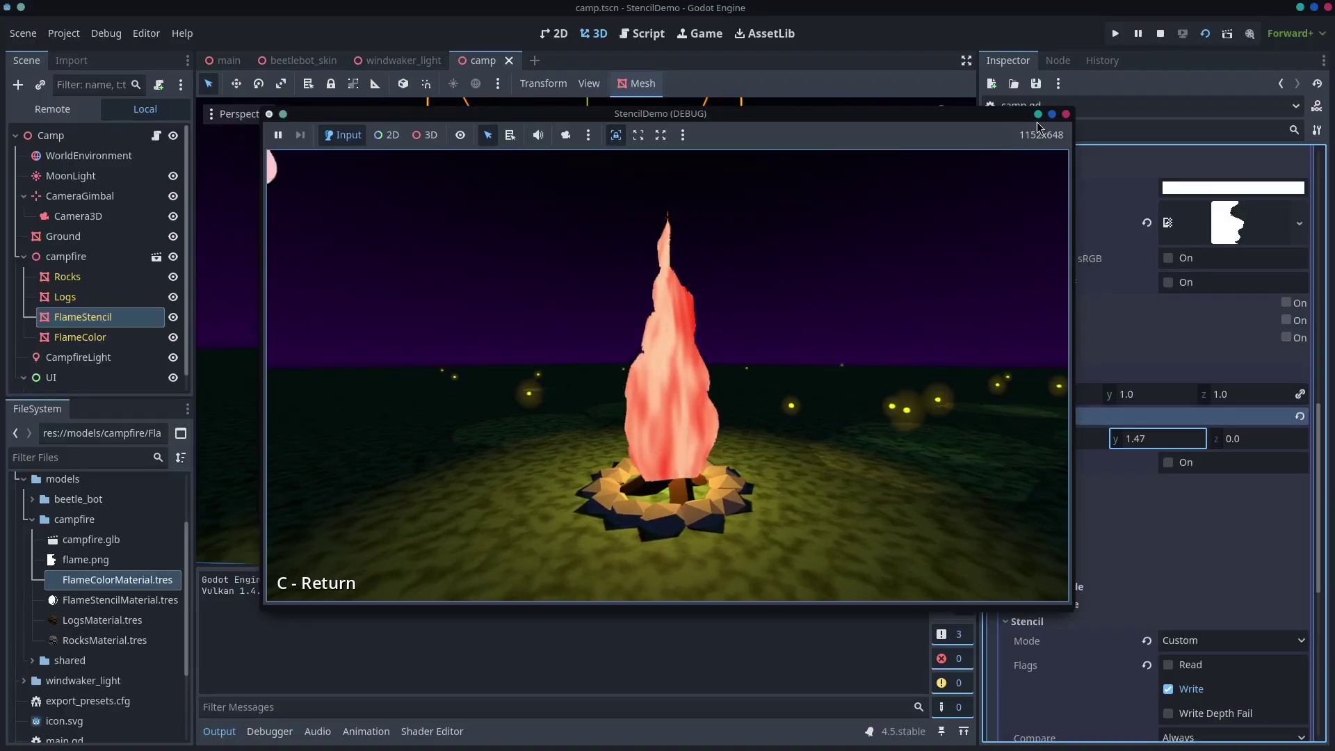
click(1069, 116)
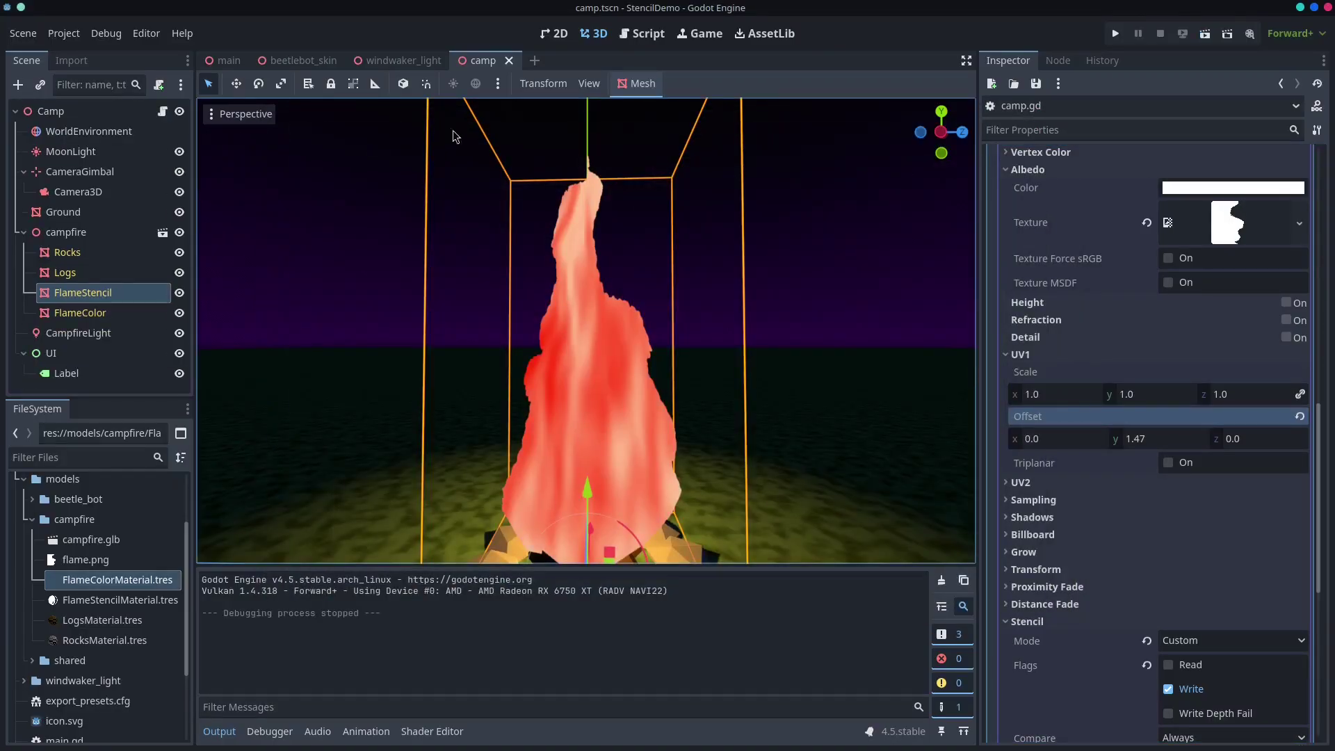
Run the project from the main scene, view the Outline, Wind Waker Light and Enhanced Xray demos, and close it.
click(224, 64)
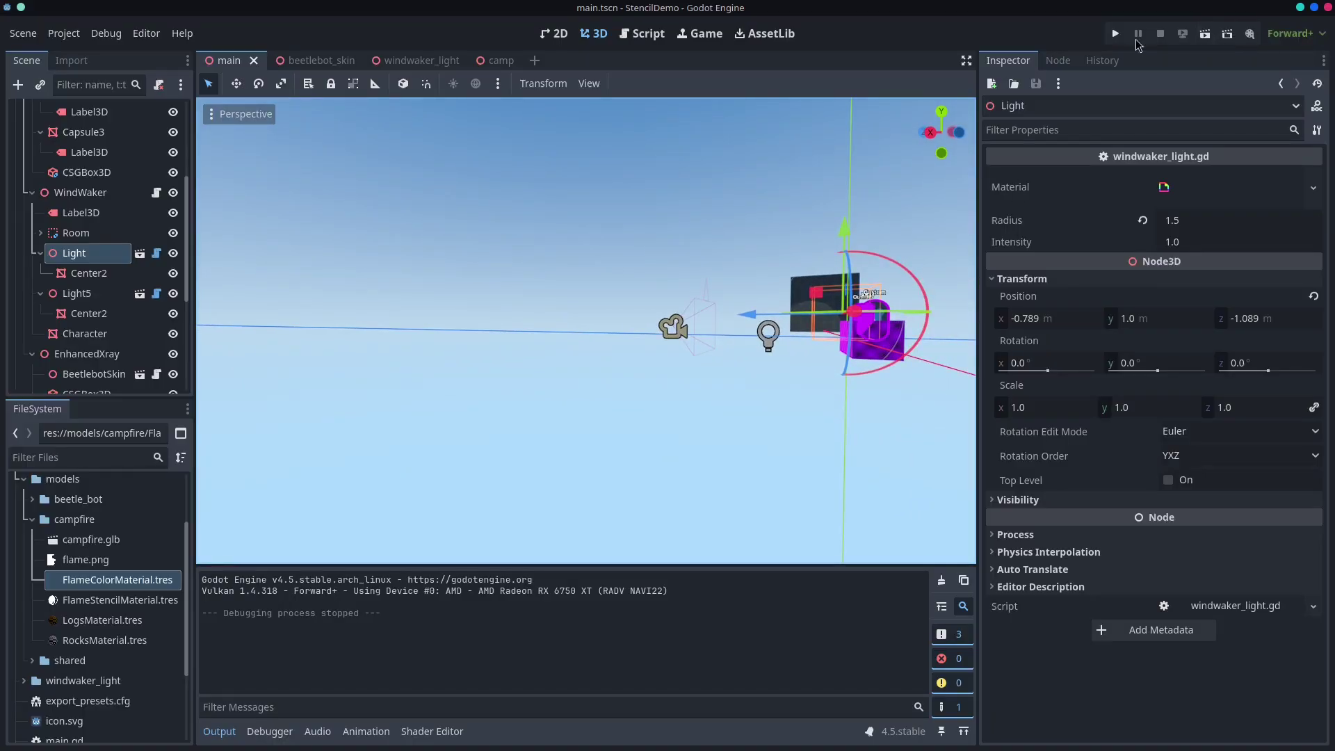
click(1115, 34)
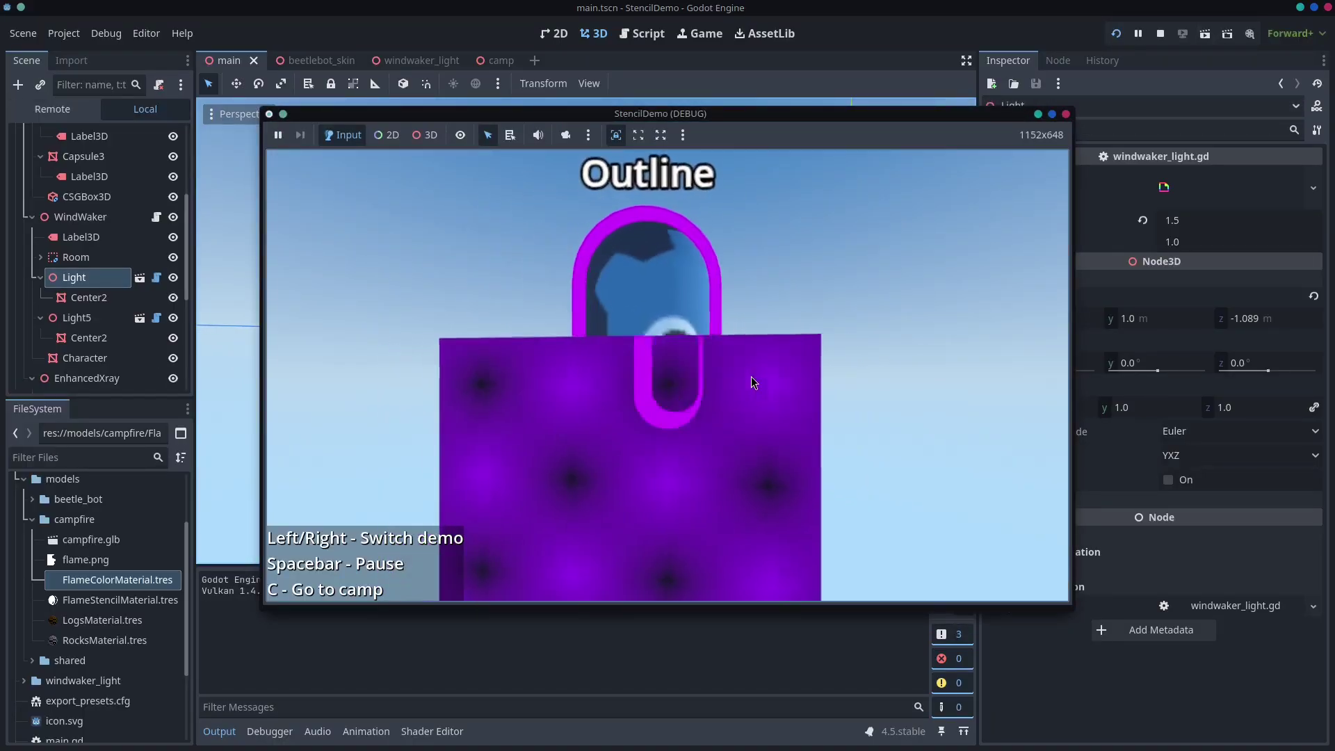
key(Right)
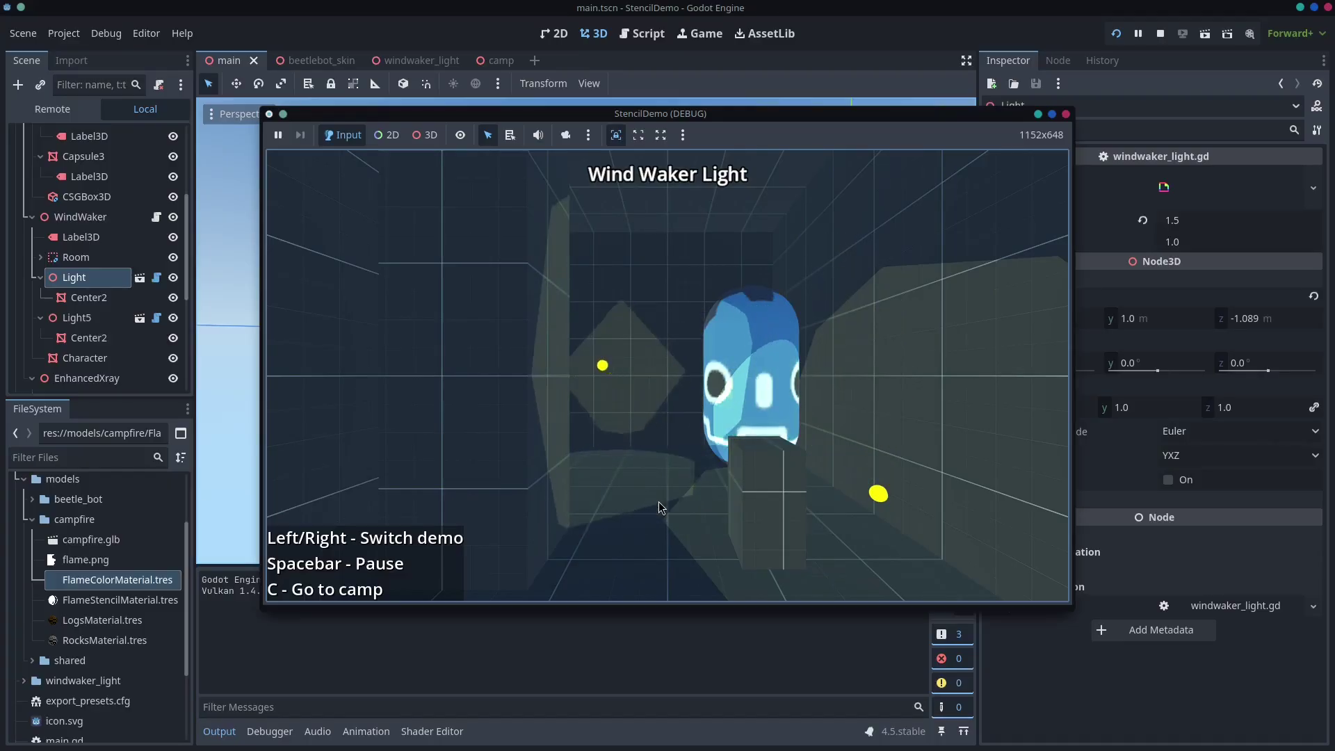
key(Right)
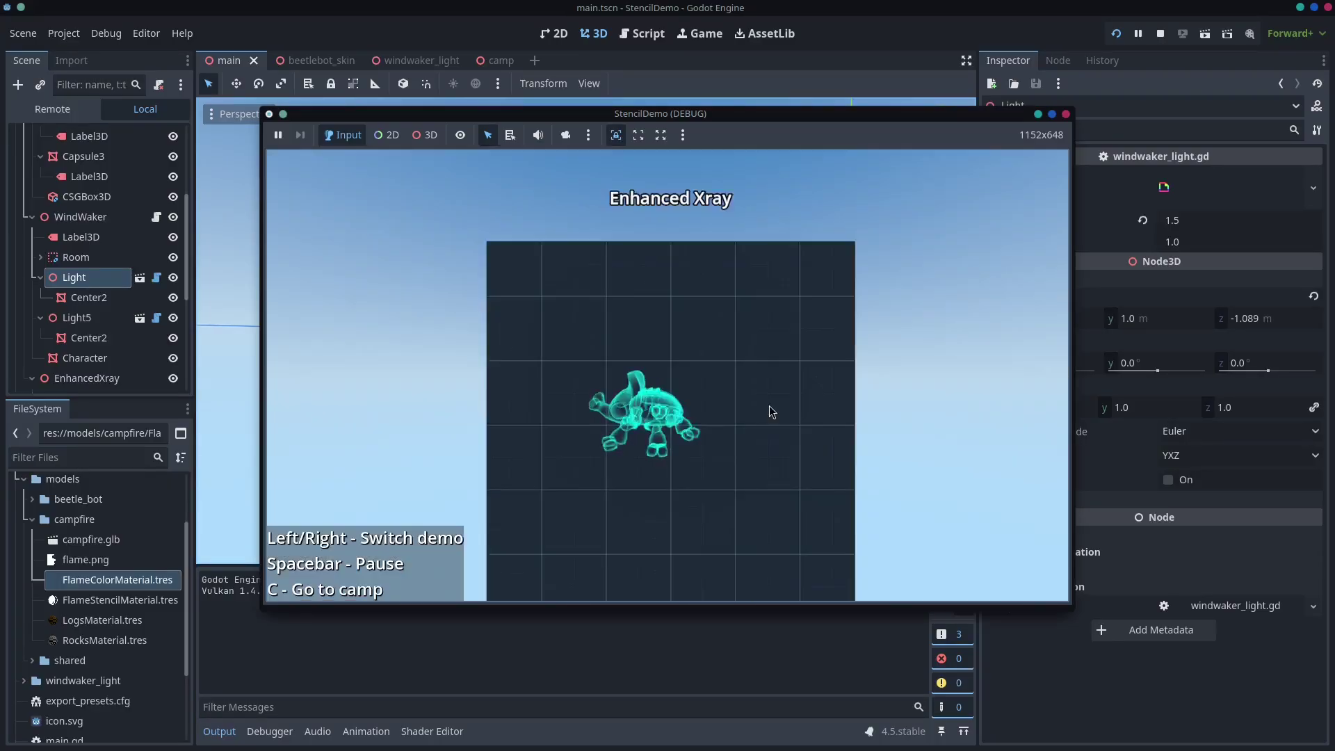
click(1065, 114)
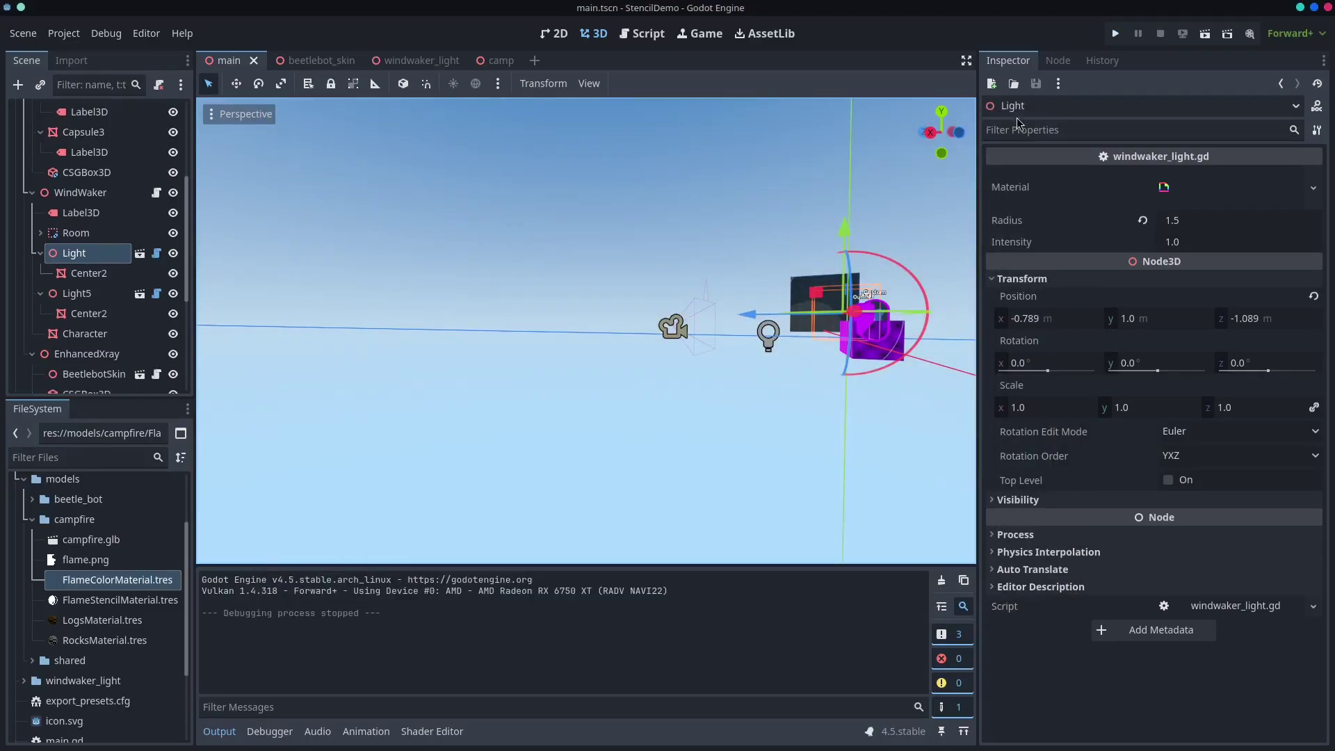
Select and collapse the Demos node in the main scene, and look around its demo objects.
scroll(42, 209, up, 3)
click(23, 174)
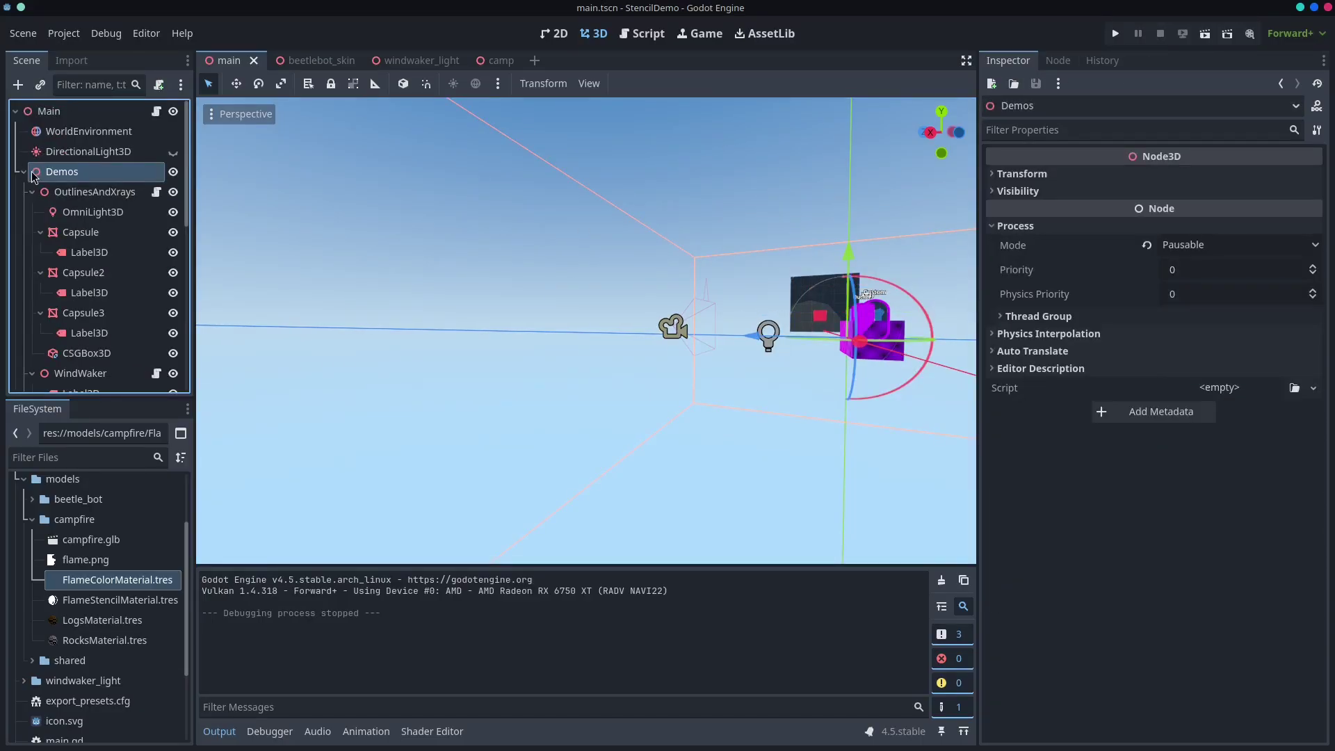
key(f)
click(23, 172)
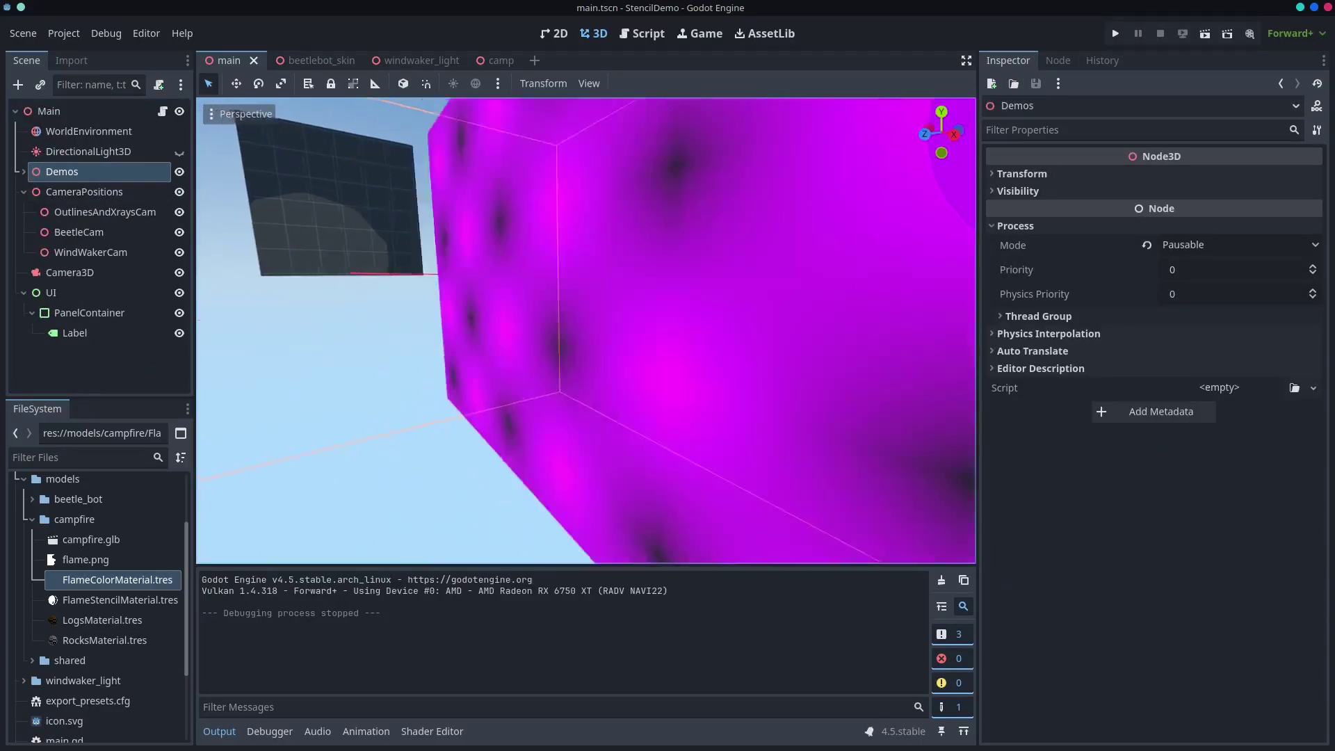
key(s)
right_drag(585, 331, 647, 330)
right_drag(528, 330, 621, 241)
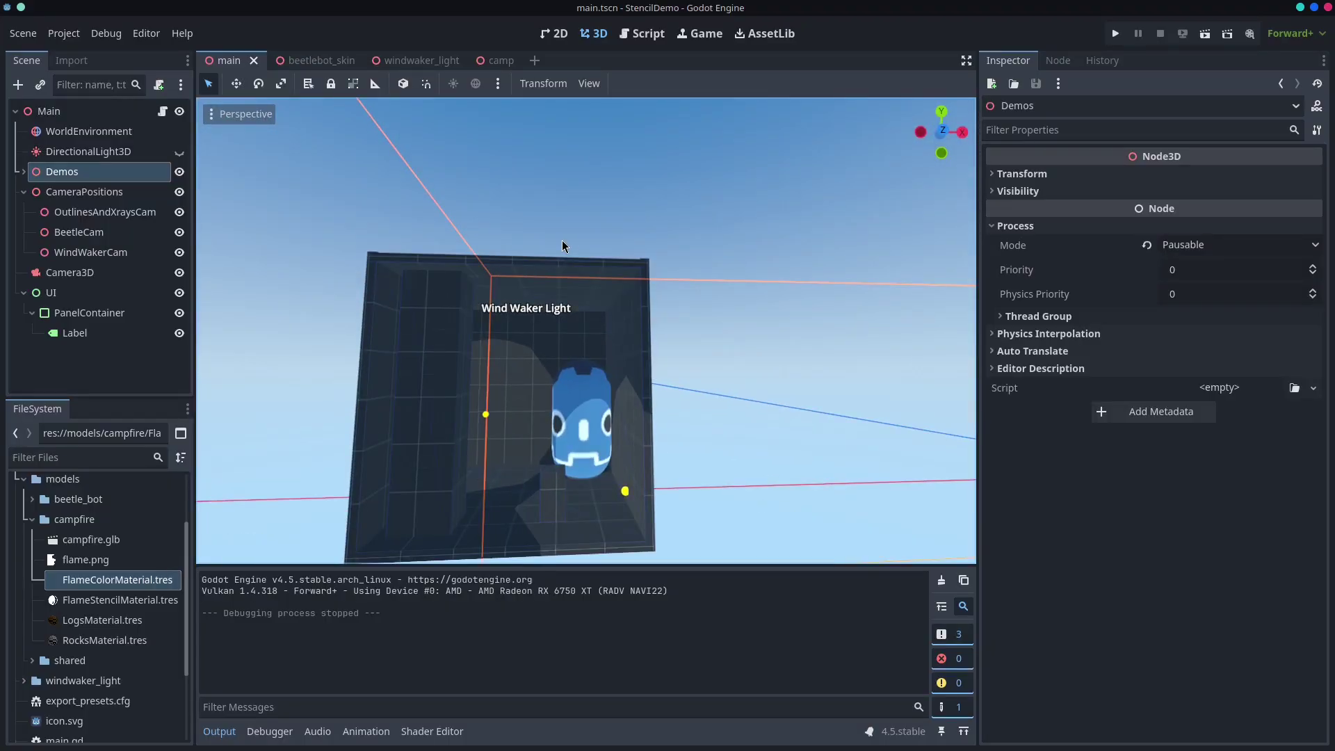
key(f)
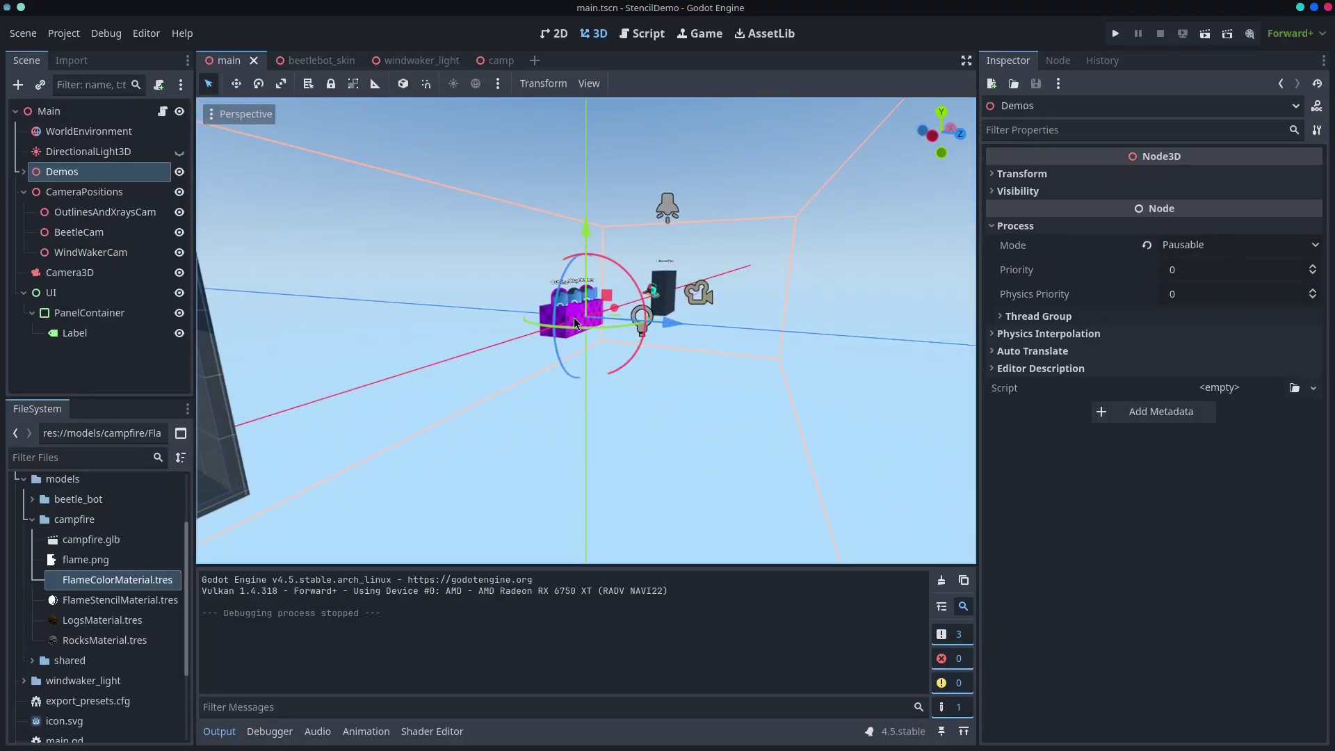